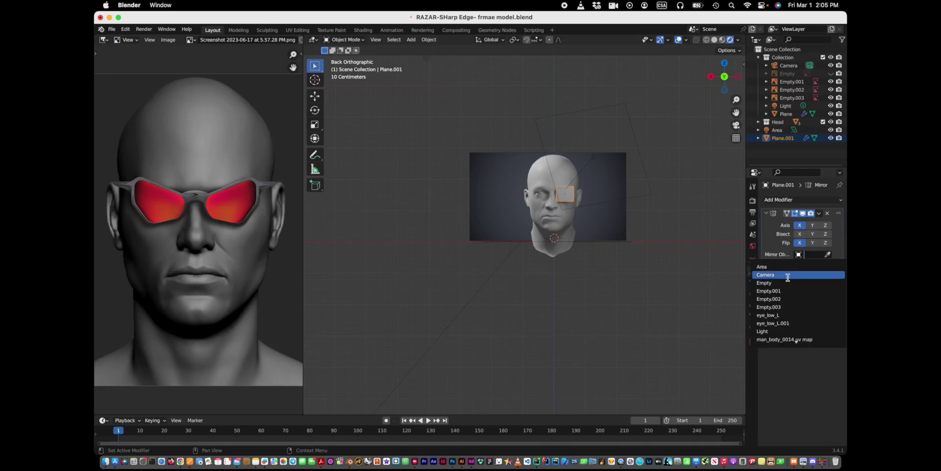
- Set man_body as the Mirror object so a second box covers the other eye, then show the tutorial
left_click(784, 339)
scroll(692, 298, "up", 2, "ctrl")
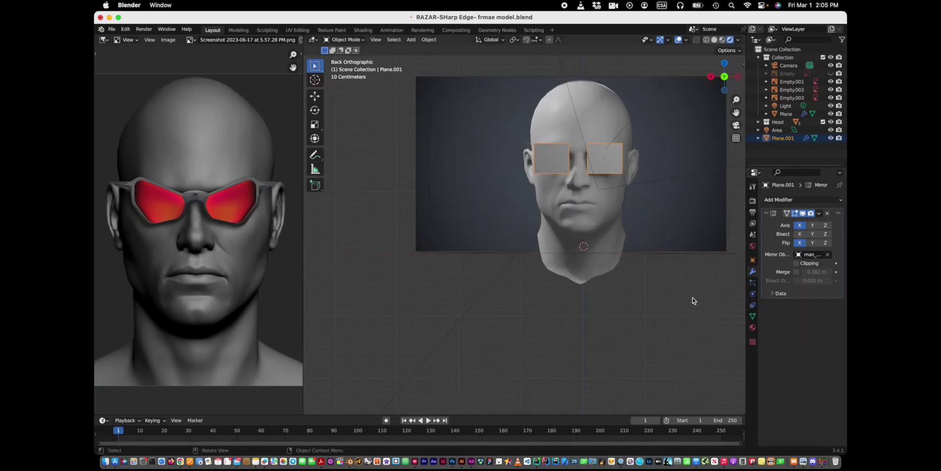
left_click(167, 438)
- Scrub the tutorial between 7:07 and 7:21, pausing at 7:21
left_click(396, 273)
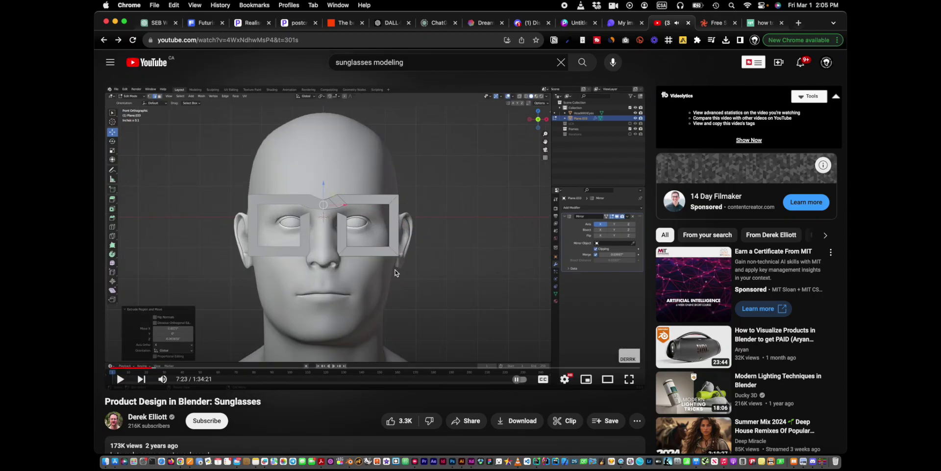
left_click(363, 442)
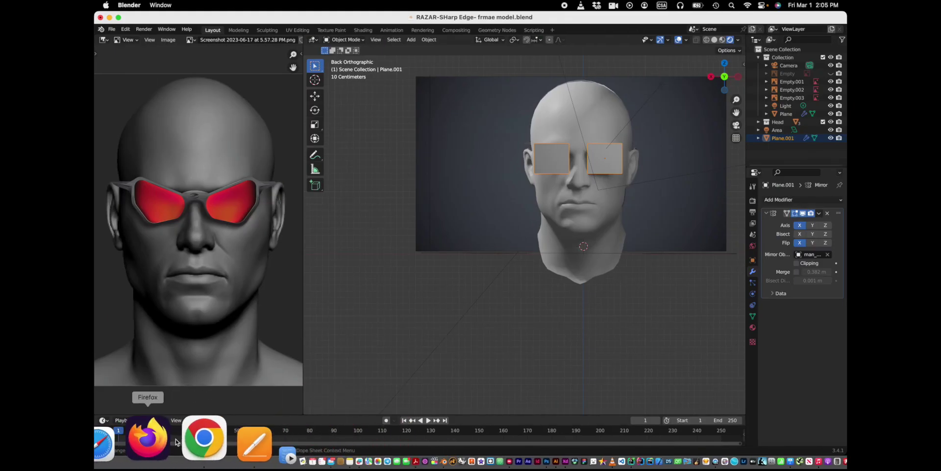
left_click(196, 441)
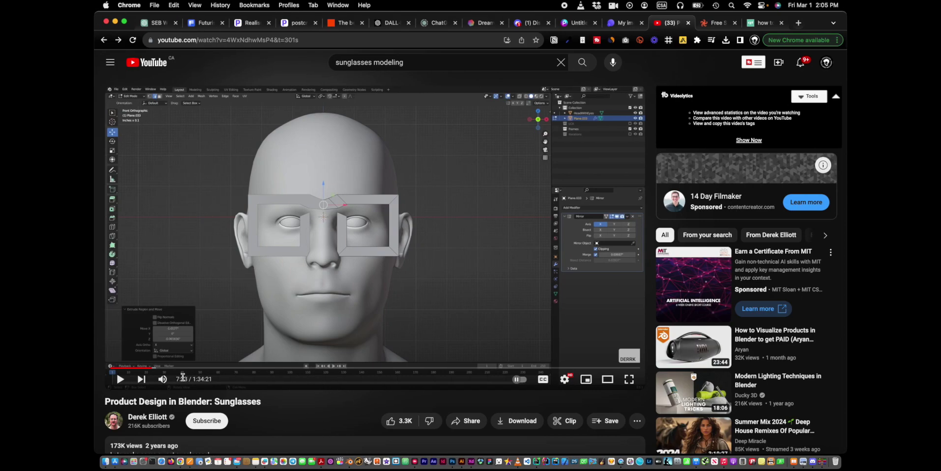
left_click(146, 368)
left_click(152, 367)
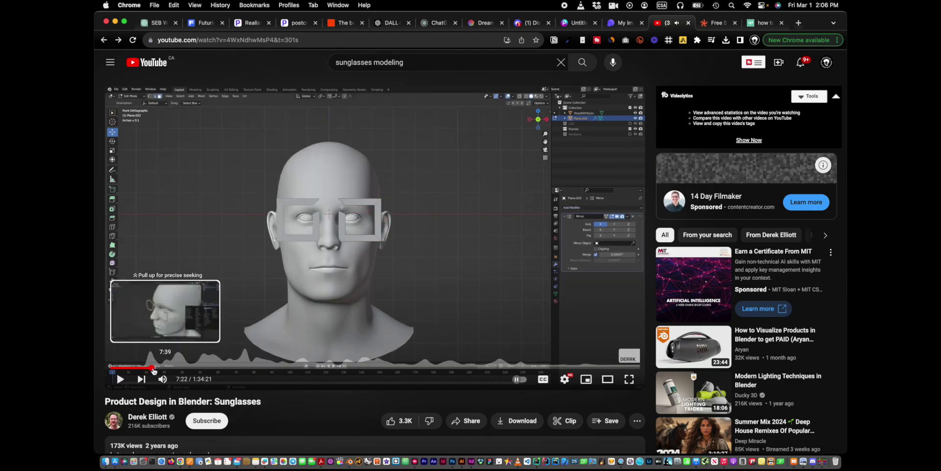
left_click(150, 367)
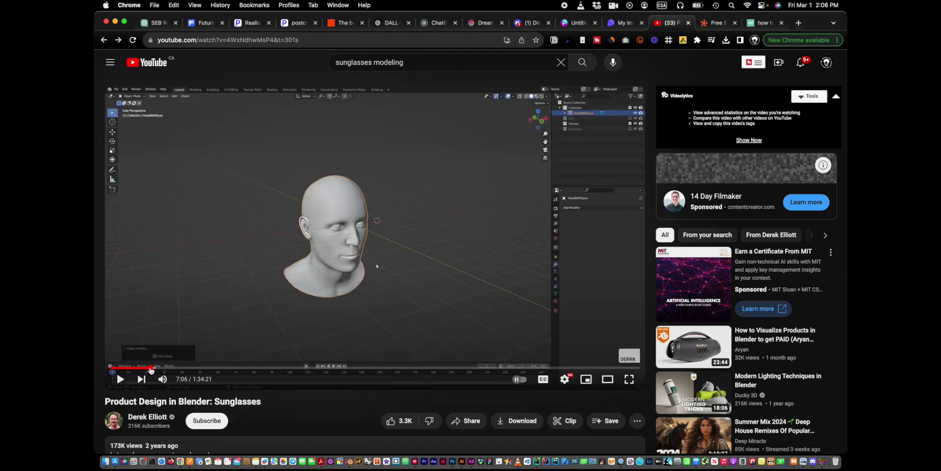
left_click(151, 367)
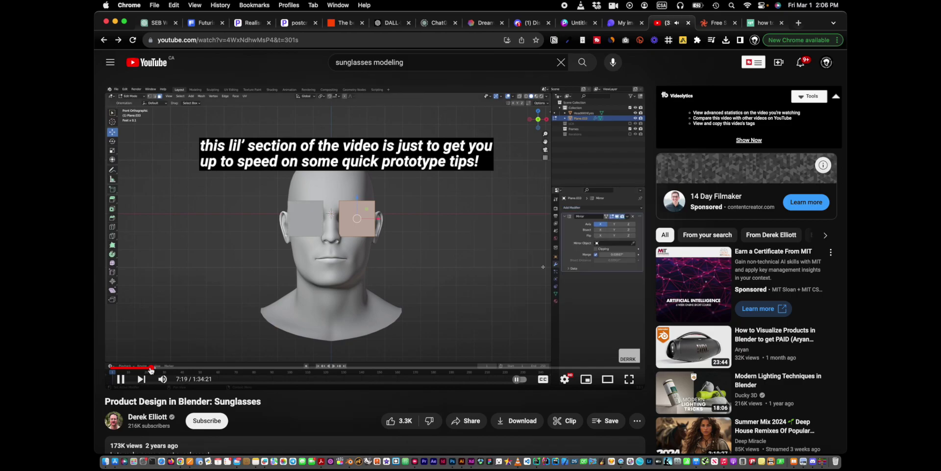
left_click(151, 368)
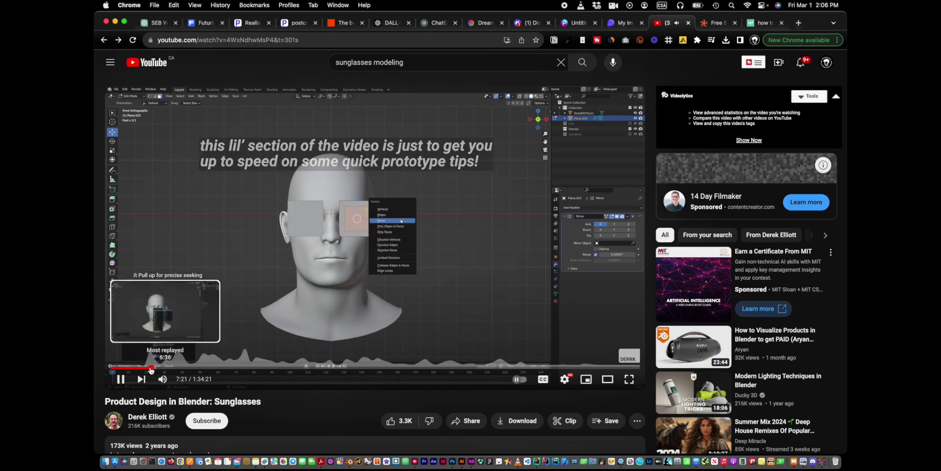
- Step back a few seconds and replay the section up to 7:21, then return to Blender
key("Left")
key("Left")
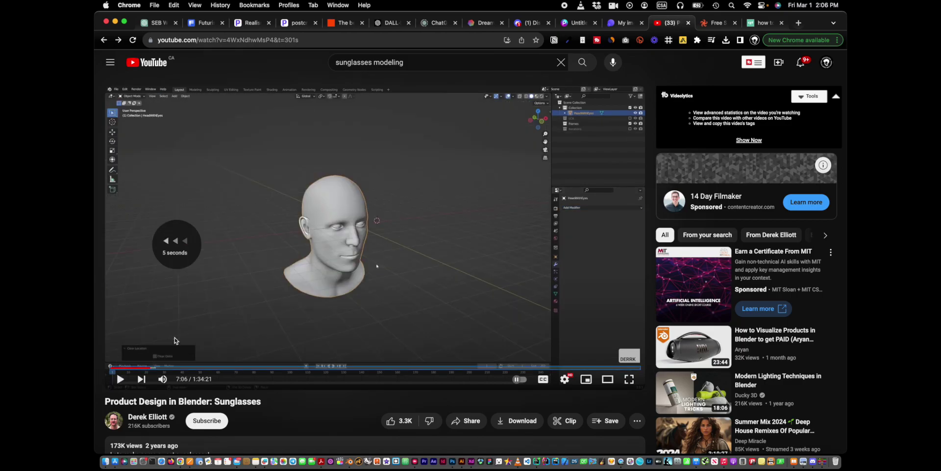
key("Right")
key("Left")
key("space")
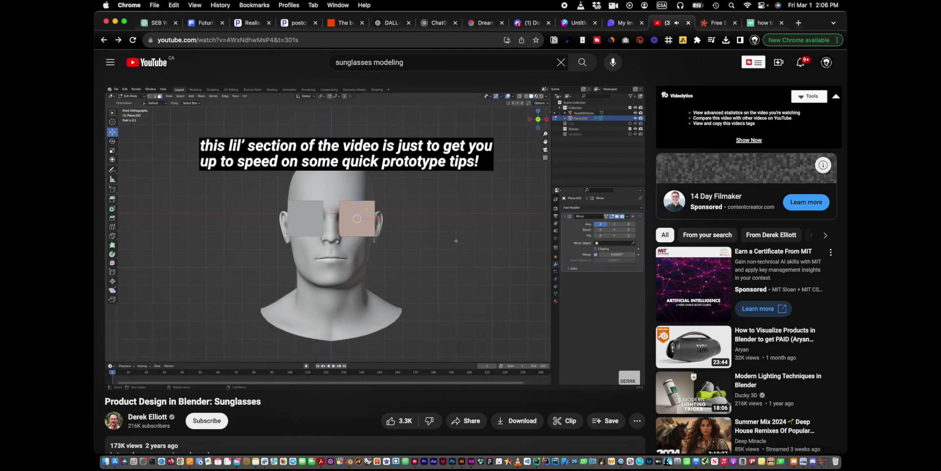
key("space")
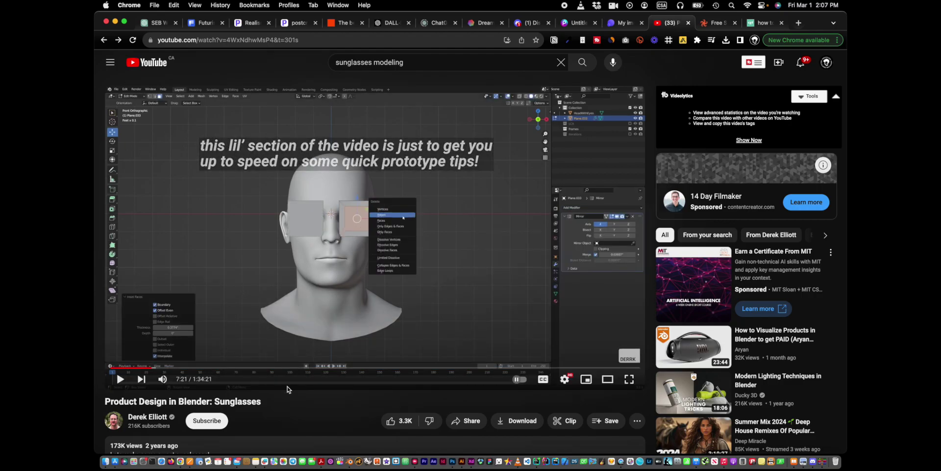
left_click(357, 444)
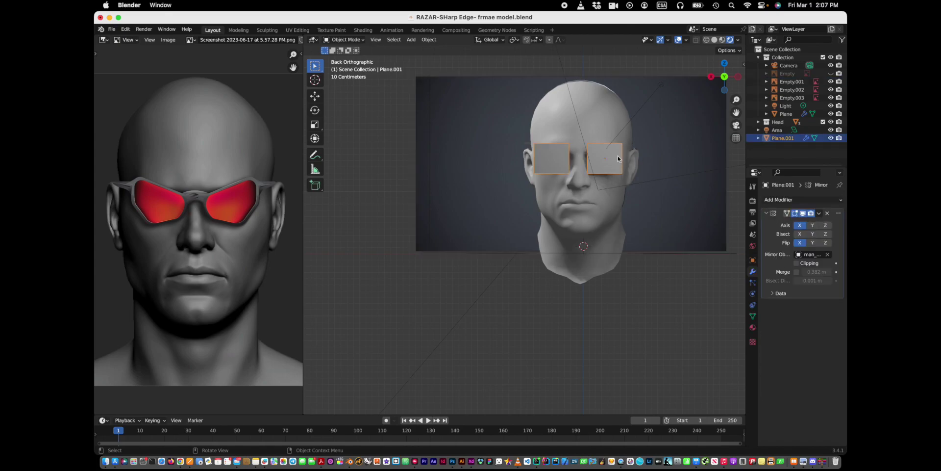
- Enter Edit Mode and select the right eye box's face
right_click(618, 159)
mouse_move(572, 255)
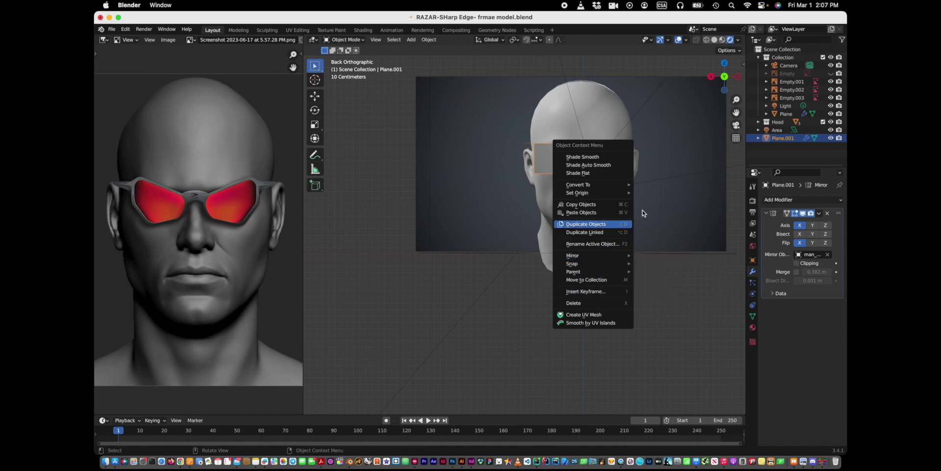
key("Escape")
left_click(344, 40)
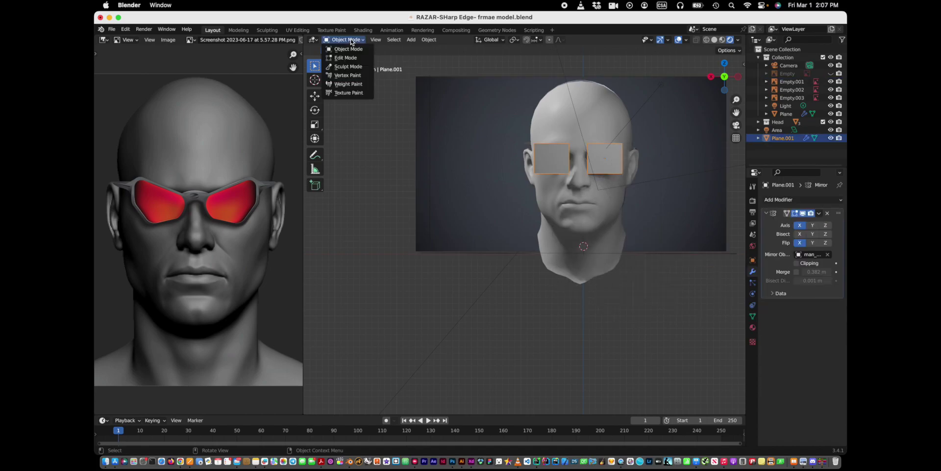
left_click(348, 58)
left_click_drag(631, 132, 579, 179)
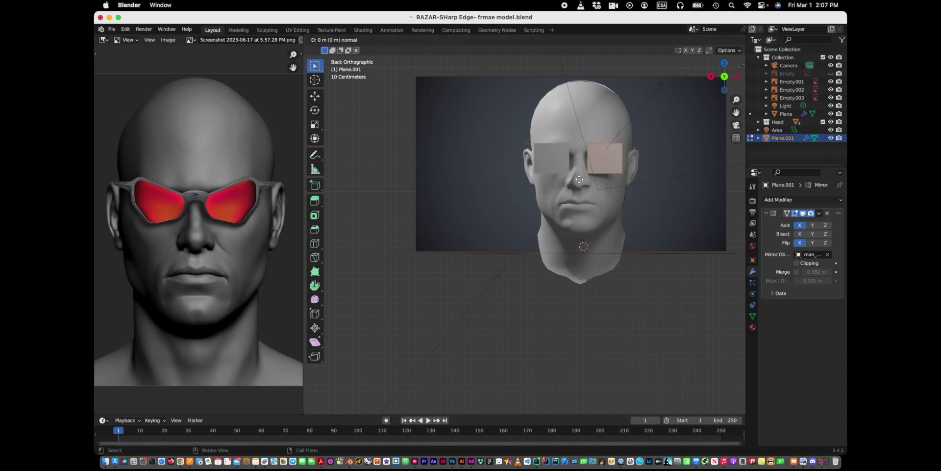
- Extrude the eye face in place and inset a smaller face inside it
key("e")
left_click(614, 155)
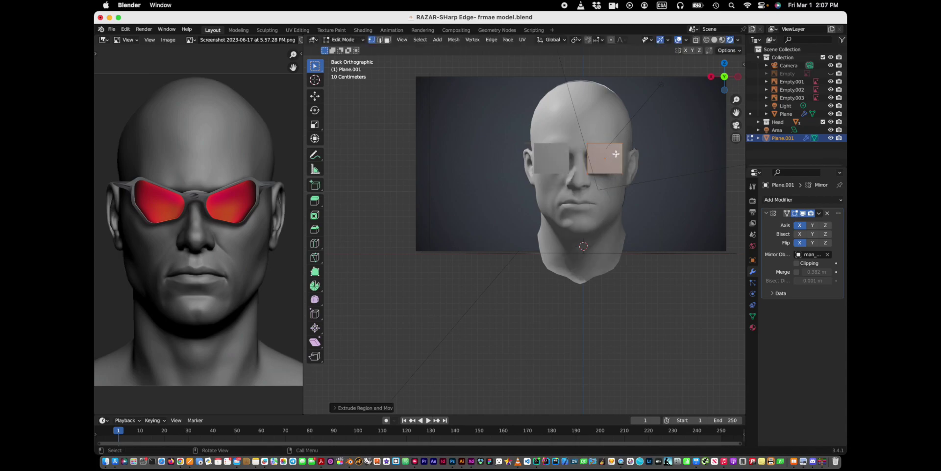
left_click(316, 216)
left_click_drag(634, 144, 653, 145)
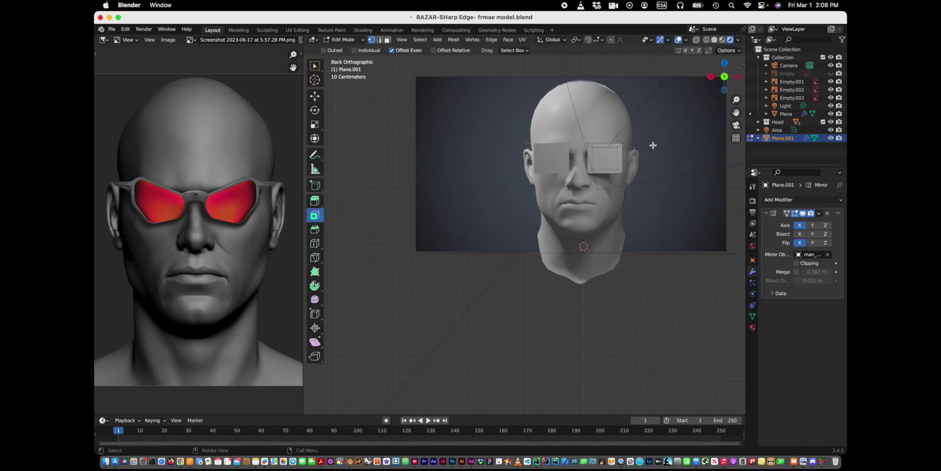
scroll(577, 155, "up", 5)
scroll(596, 157, "up", 3)
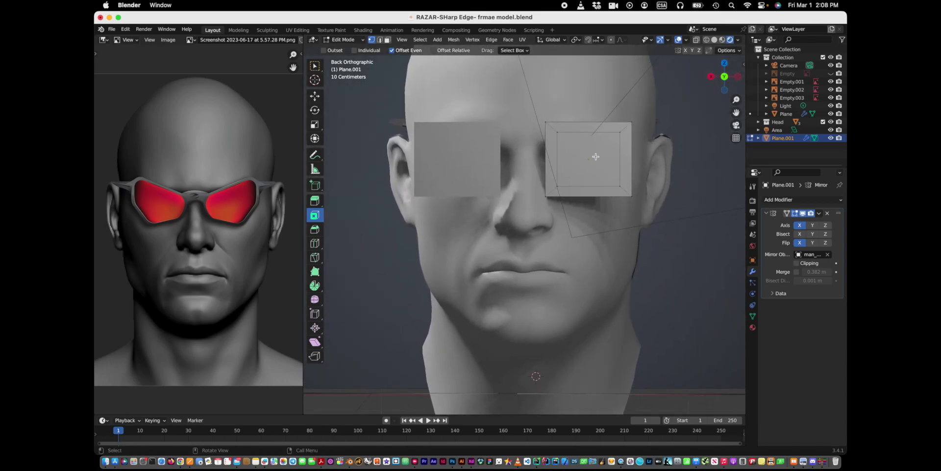
- Delete the inset inner faces so the eyes show through, then recheck the tutorial
left_click(178, 436)
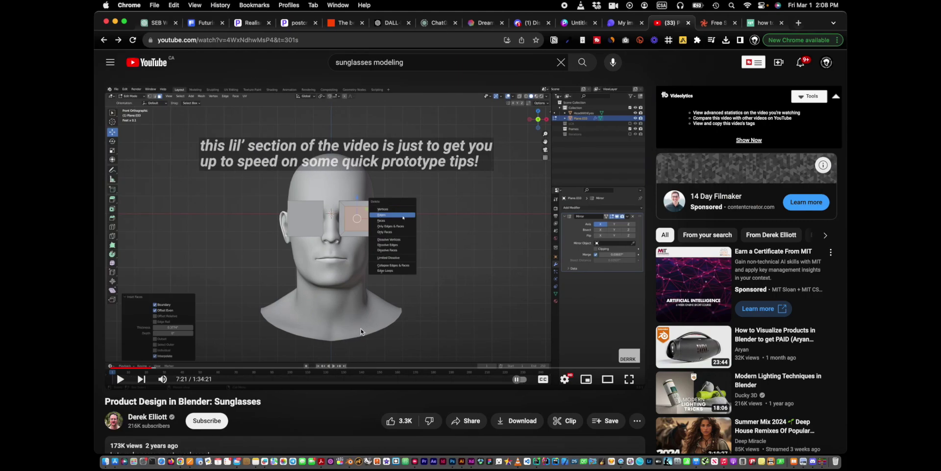
left_click(359, 454)
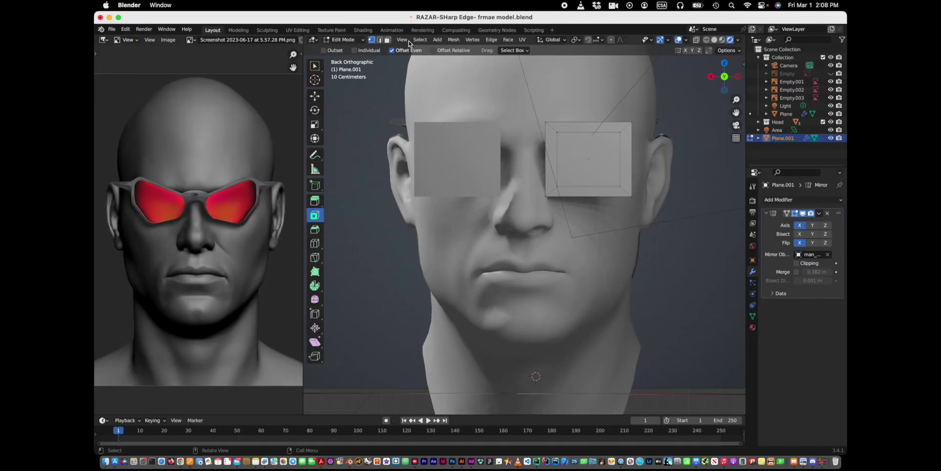
key("3")
key("c")
left_click(588, 159)
right_click(582, 166)
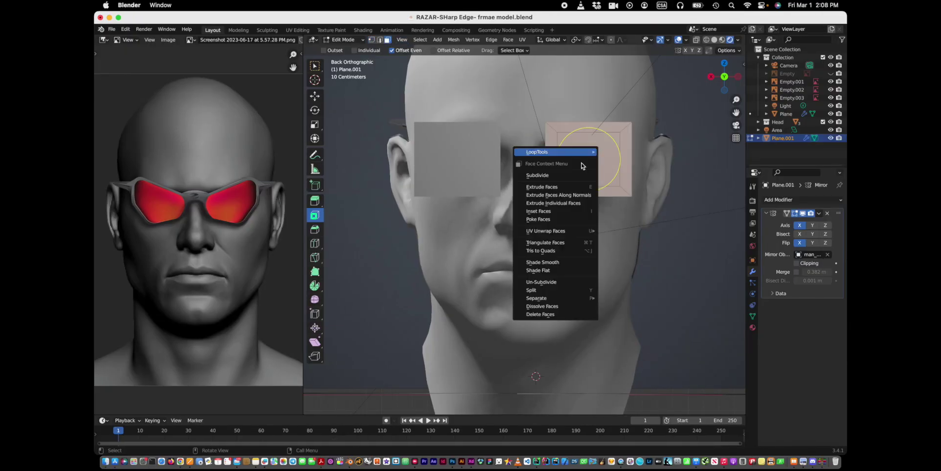
left_click(557, 312)
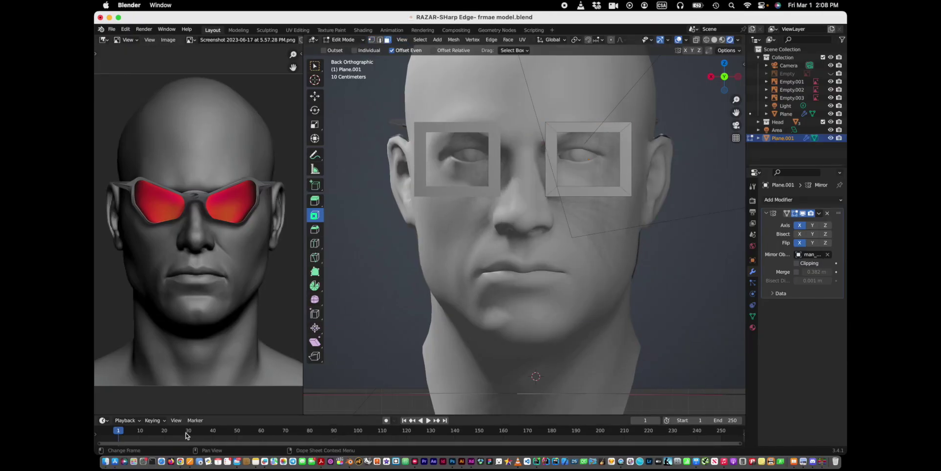
left_click(181, 461)
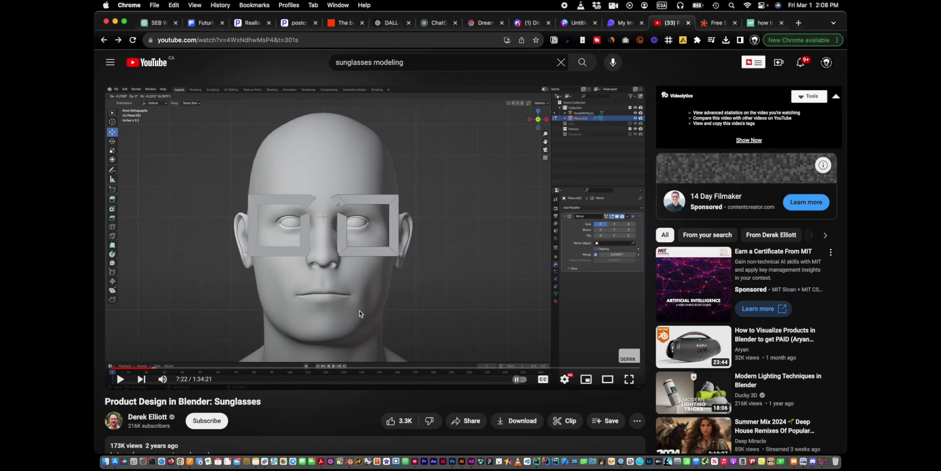
- Try cutting new edges on the frame's corner with the Knife tool, cancelling each cut
left_click(345, 444)
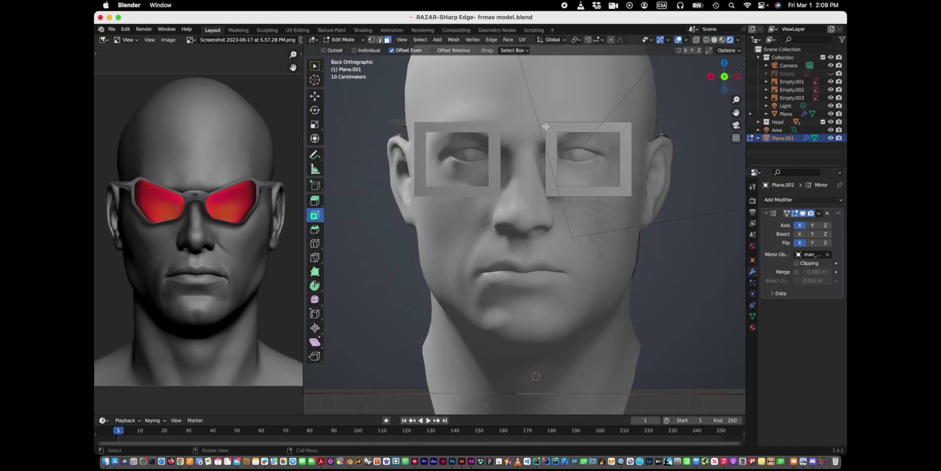
left_click(315, 257)
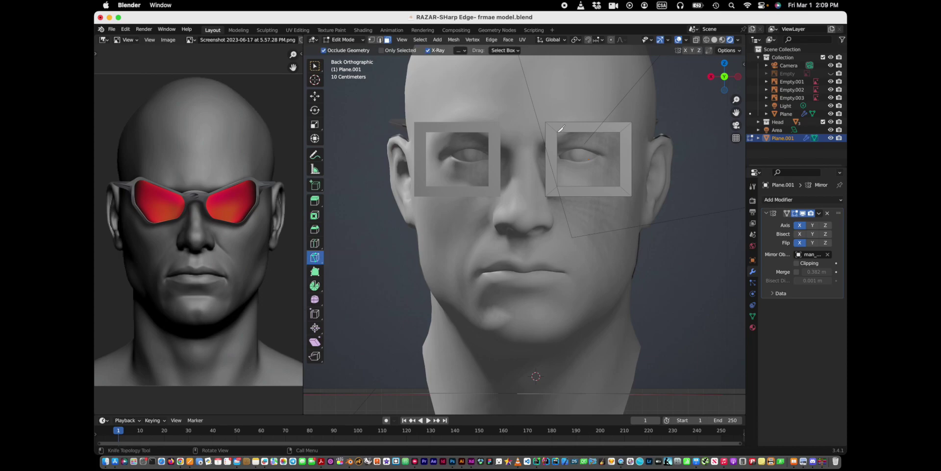
left_click(557, 131)
key("Escape")
left_click(546, 141)
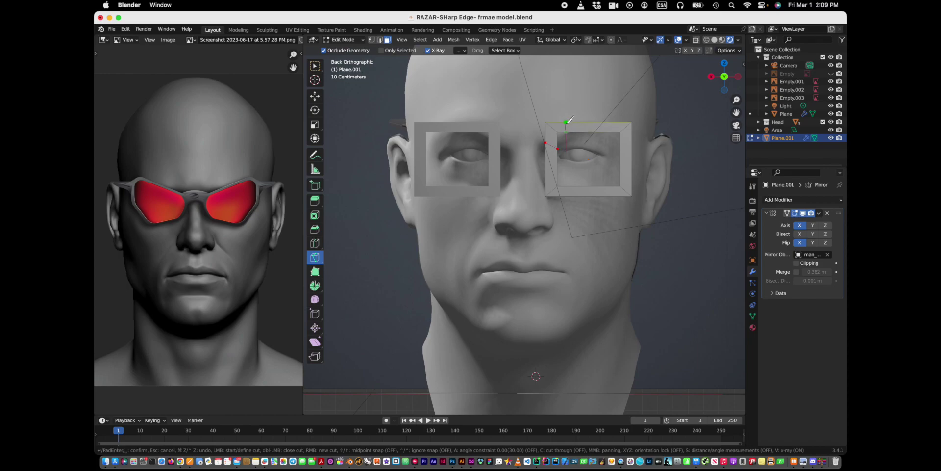
key("Return")
left_click(546, 144)
key("Return")
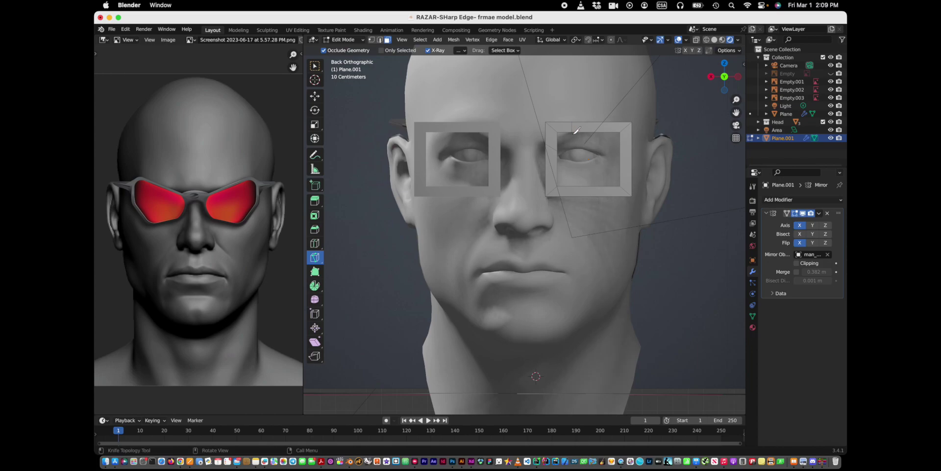
- Extend the frame's inner top corner toward the nose to form a bridge piece
left_click(315, 66)
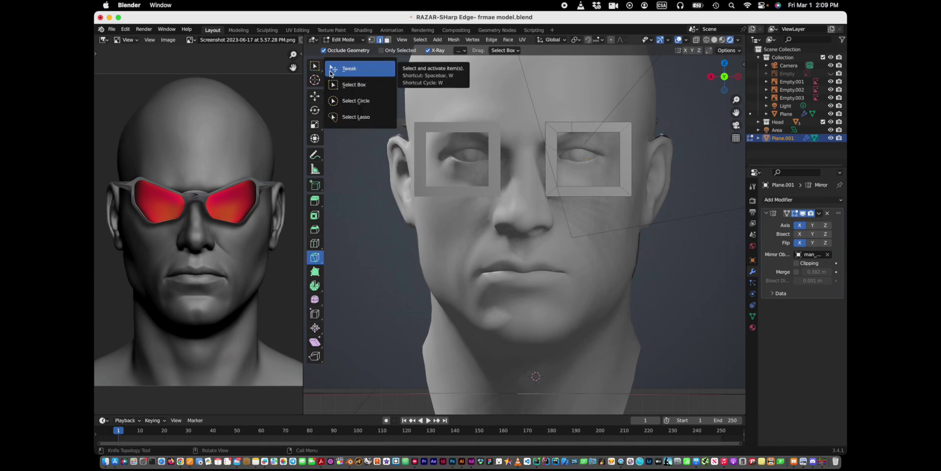
left_click(343, 69)
left_click_drag(547, 132, 523, 125)
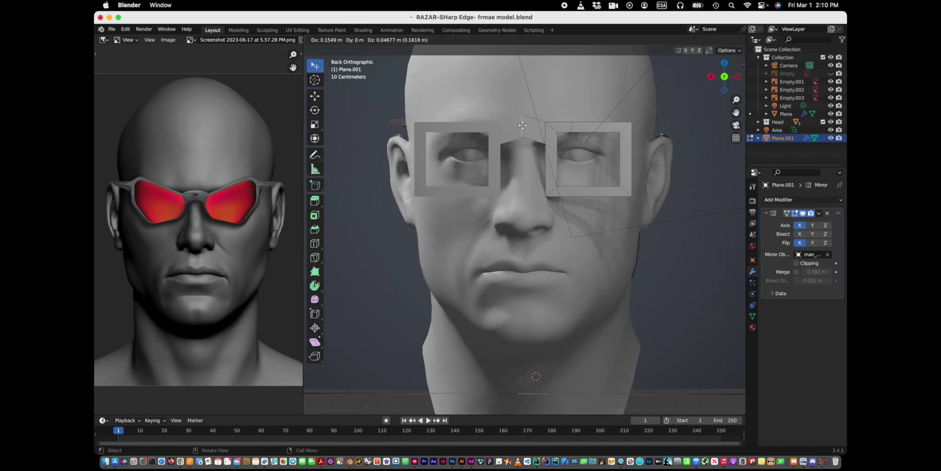
left_click(523, 125)
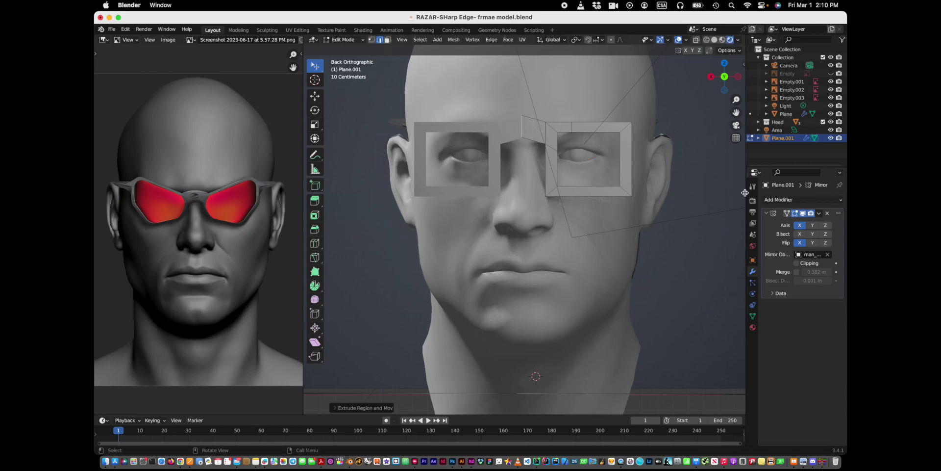
left_click(782, 199)
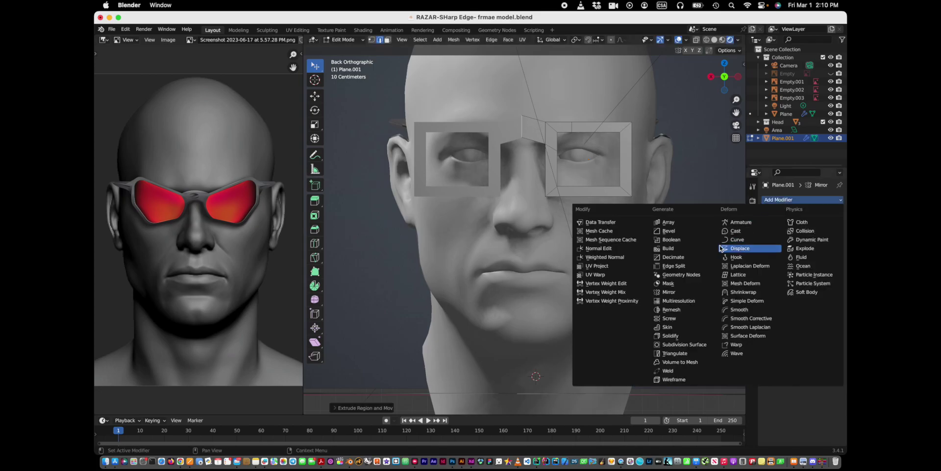
- Add a Subdivision Surface modifier to round the frames and view them in X-ray from the back
left_click(679, 345)
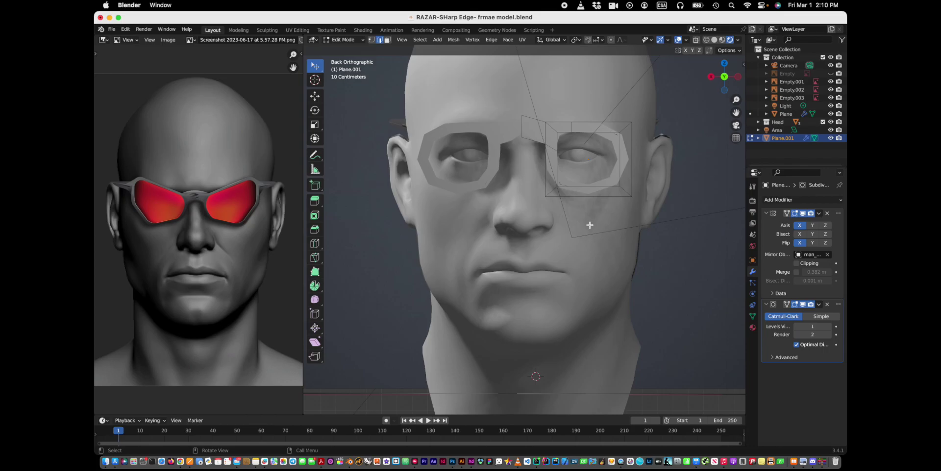
key("shift+z")
key("shift+z")
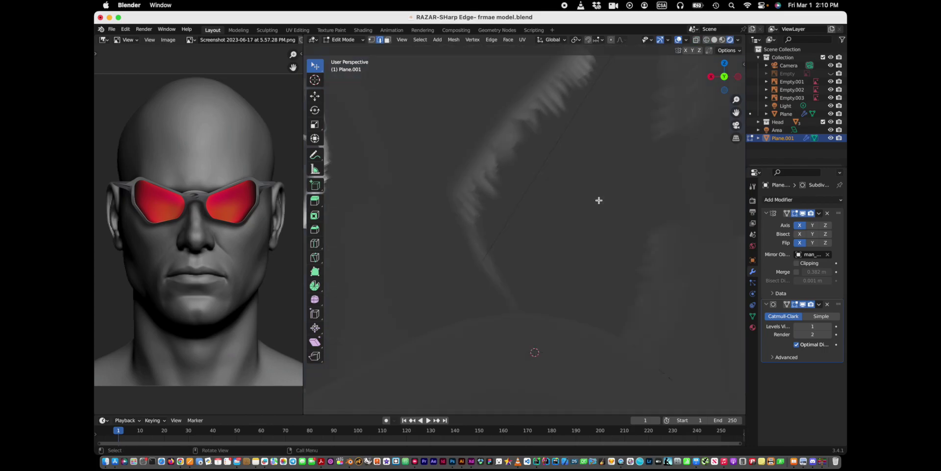
middle_click_drag(599, 200, 598, 200)
key("ctrl+KP_1")
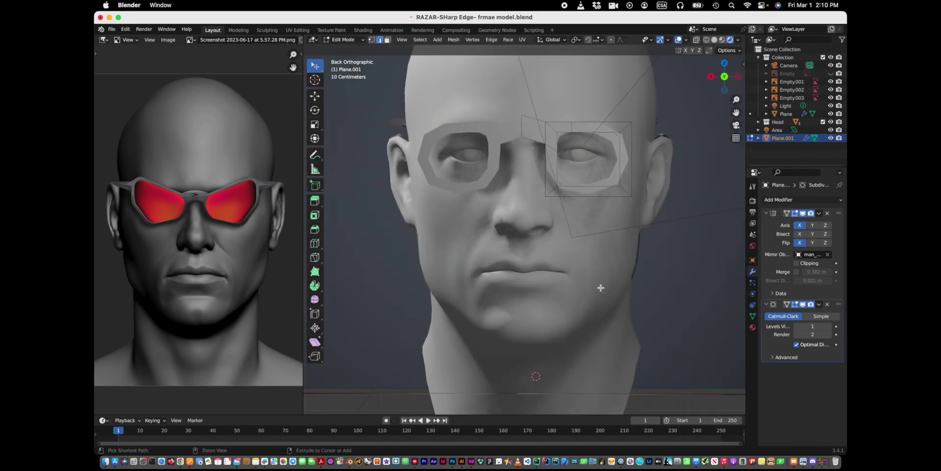
scroll(617, 246, "down", 3)
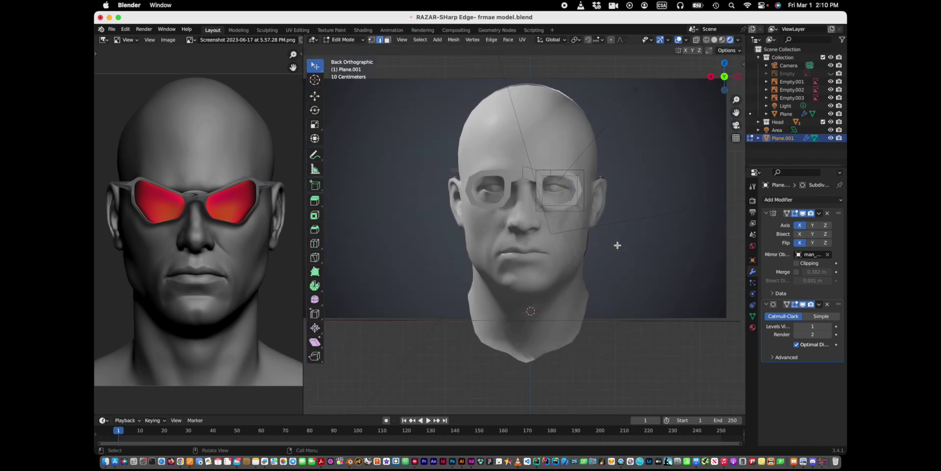
- Nudge the frame's right edge slightly outward, then return to the tutorial
key("g")
left_click(587, 180)
key("super+Tab")
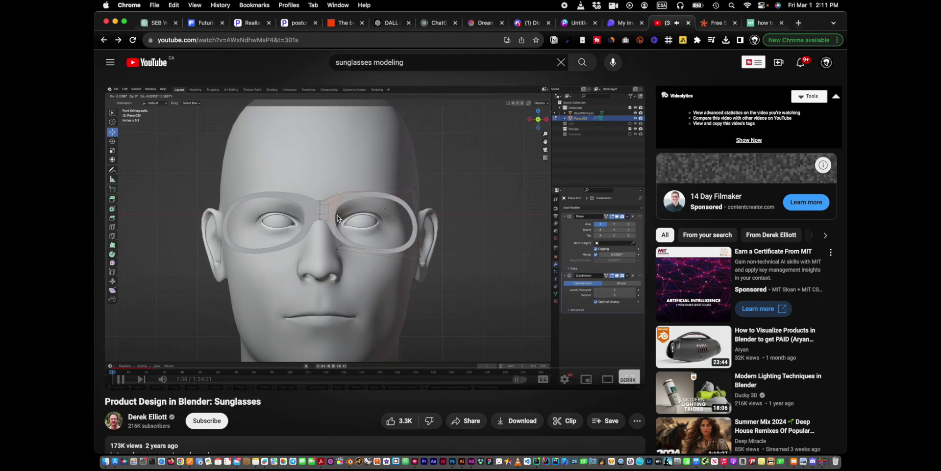
- Confirm the frame's new position and move Subdivision above Mirror at viewport level 6
left_click(360, 441)
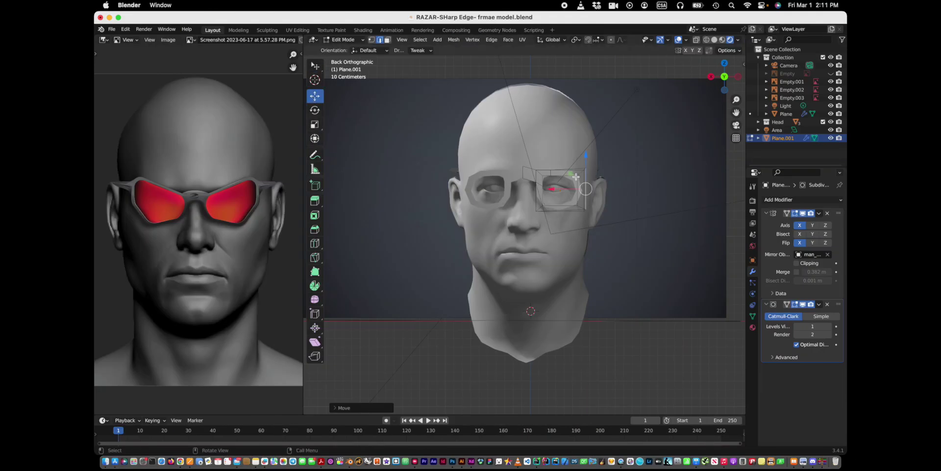
left_click(584, 168)
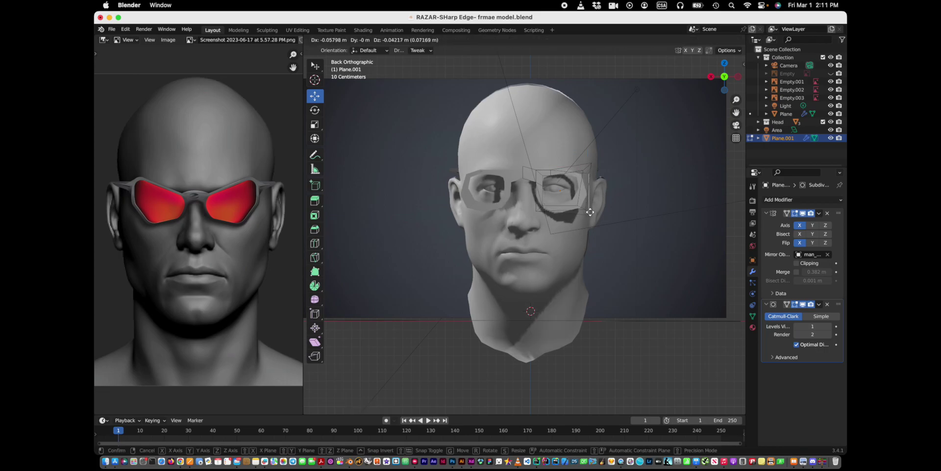
middle_click_drag(585, 205, 606, 158)
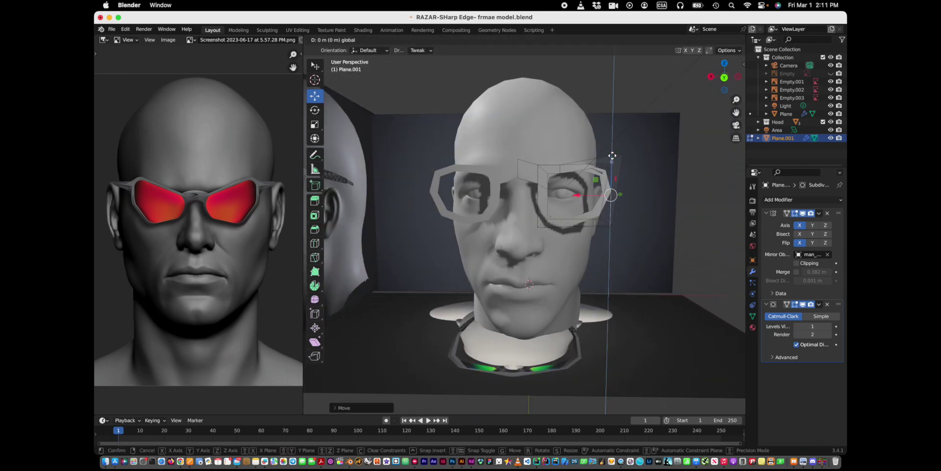
scroll(608, 155, "right", 5)
scroll(612, 150, "left", 5)
left_click(528, 161)
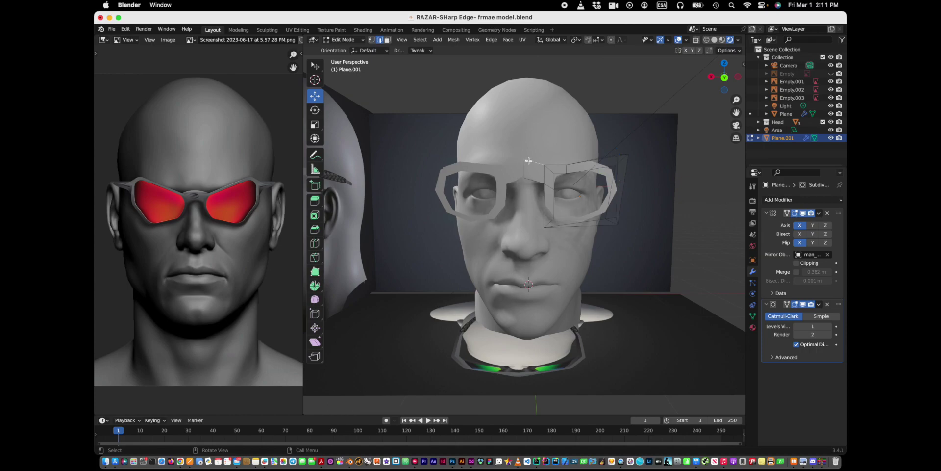
left_click(605, 166)
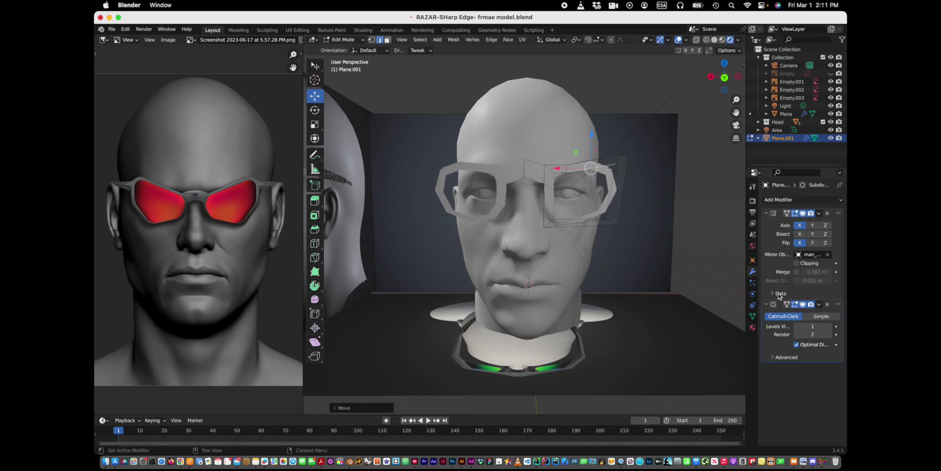
mouse_move(838, 304)
left_mouse_down()
mouse_move(841, 214)
mouse_move(843, 235)
left_mouse_up()
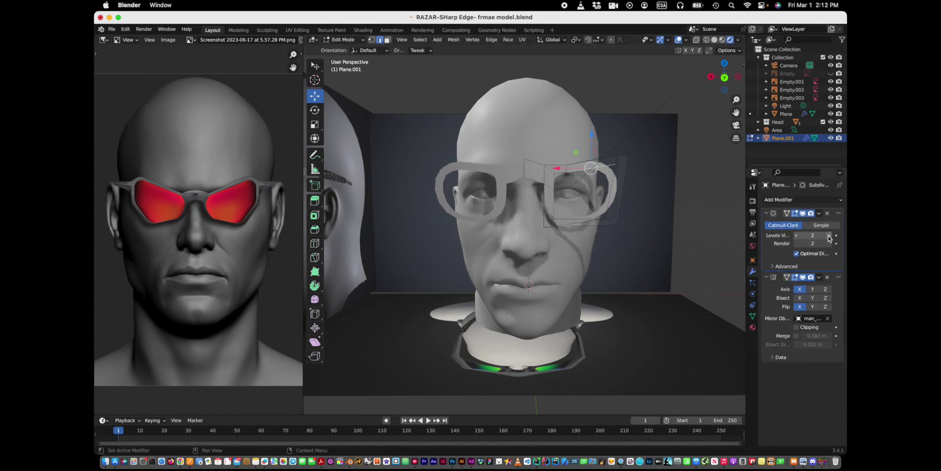
left_click(724, 77)
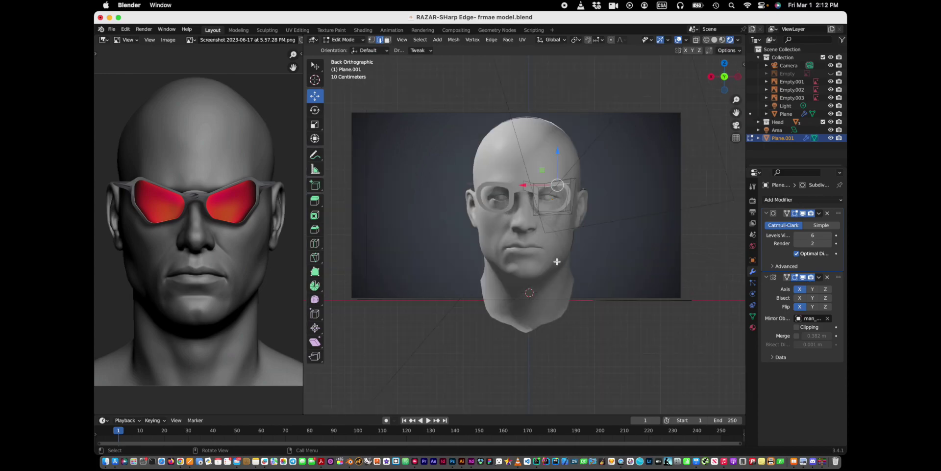
- Move the bridge vertices and a vertex beside the right lens to new positions
middle_click_drag(678, 199, 622, 233, "ctrl")
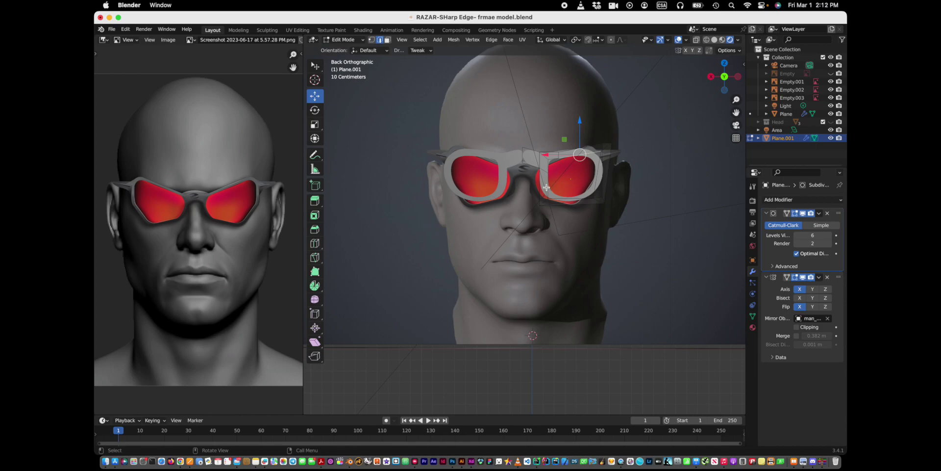
key("g")
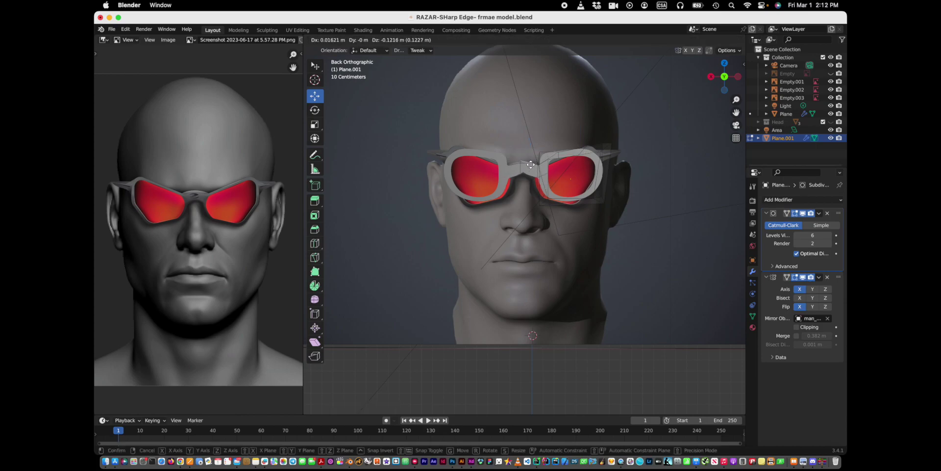
left_click(605, 146)
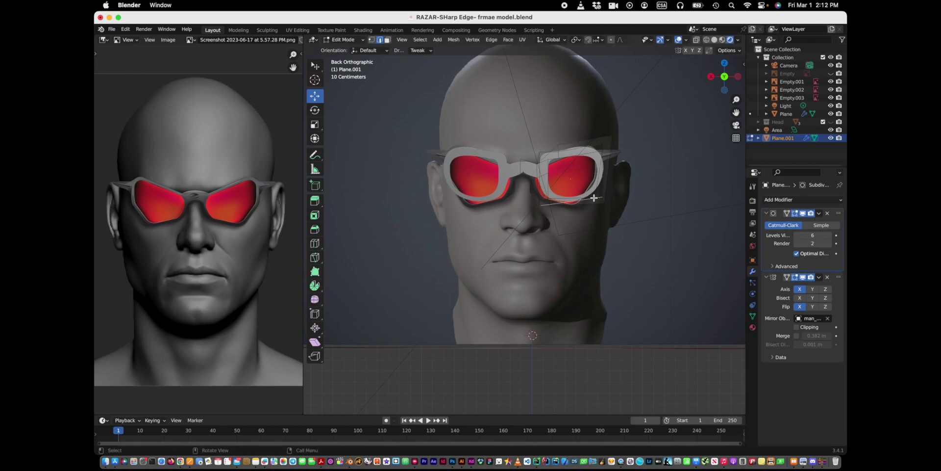
left_click_drag(594, 198, 591, 202)
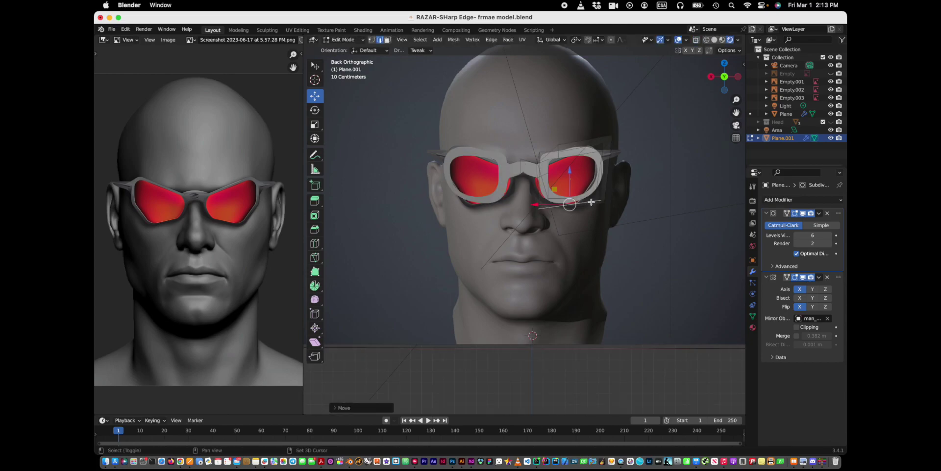
key("g")
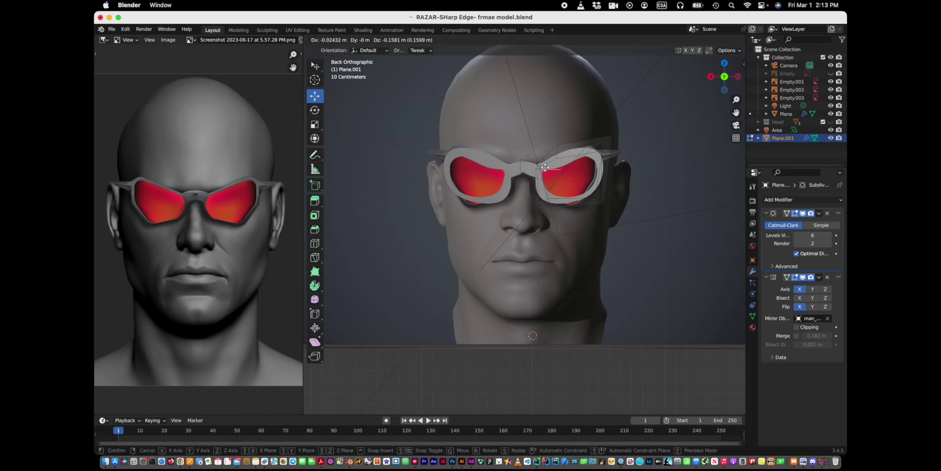
left_click(541, 154)
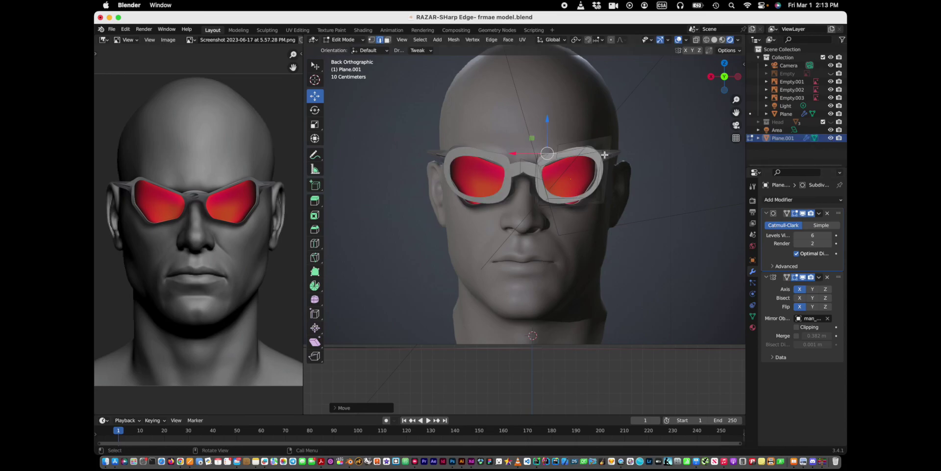
- Move the nose bridge vertex and lower the Subdivision viewport level to 3
scroll(605, 155, "up", 4)
scroll(633, 137, "up", 2)
scroll(660, 118, "up", 1)
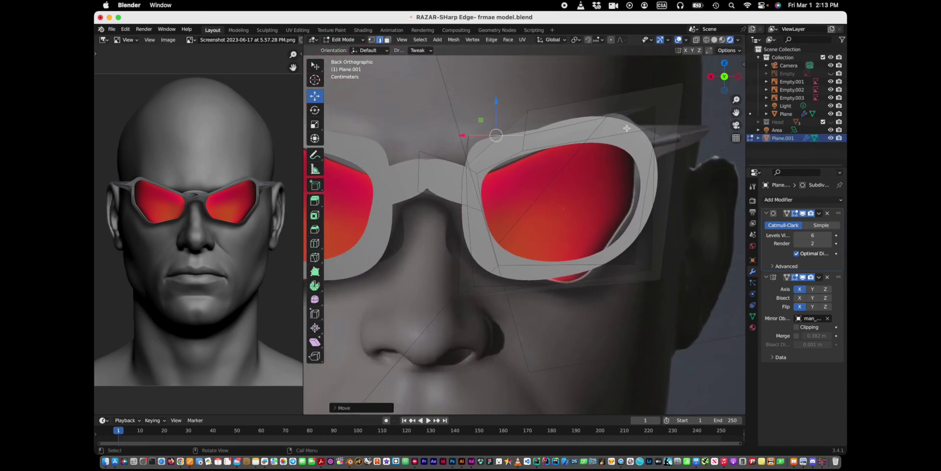
left_click(434, 196)
key("g")
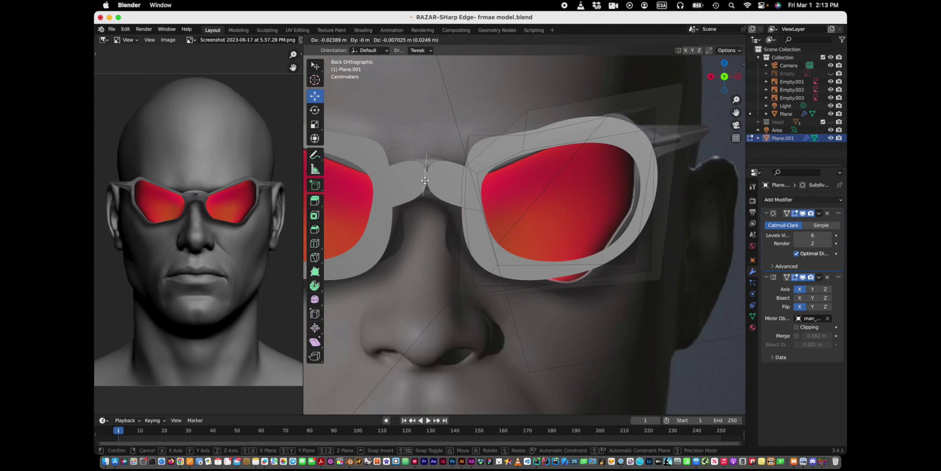
left_click(425, 181)
left_click(796, 235)
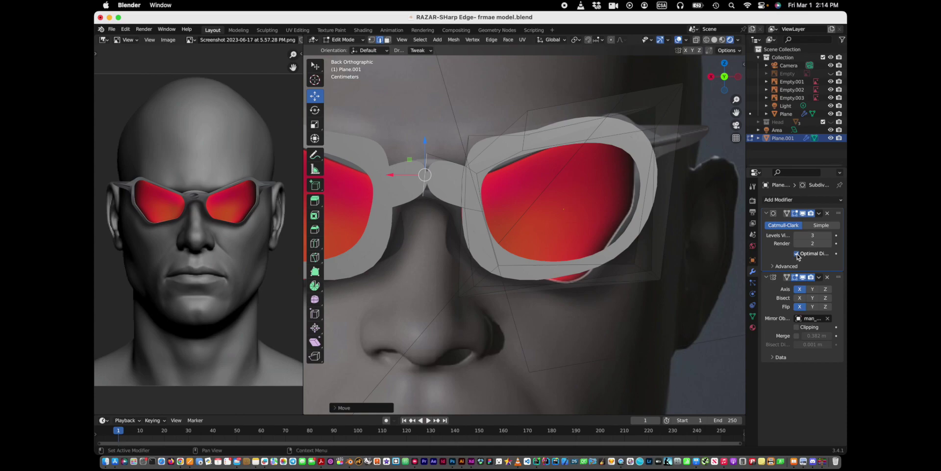
- Reposition the nose bridge cage vertices and the upper and inner rim vertices
key("g")
left_click(494, 145)
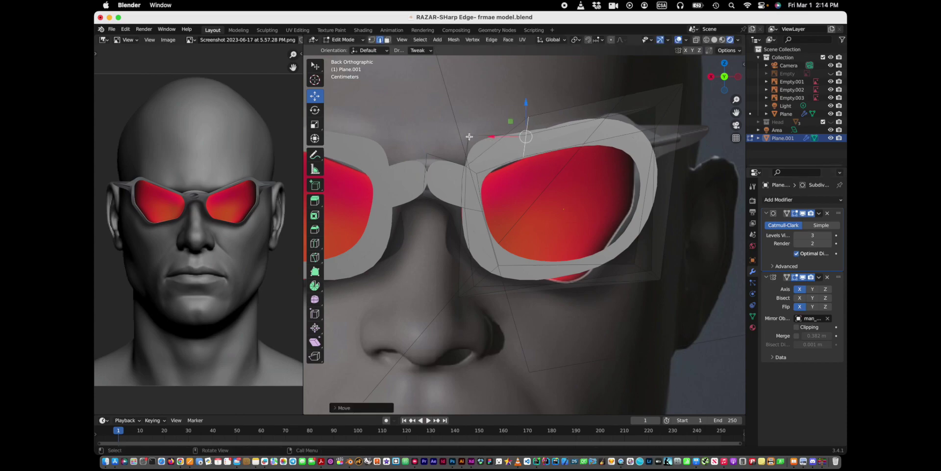
left_click(468, 136)
key("g")
left_click(473, 169)
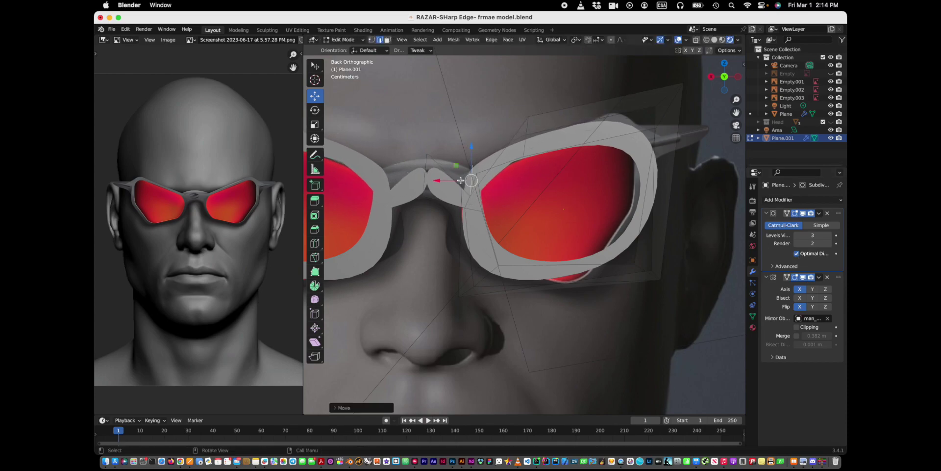
key("g")
left_click(489, 185)
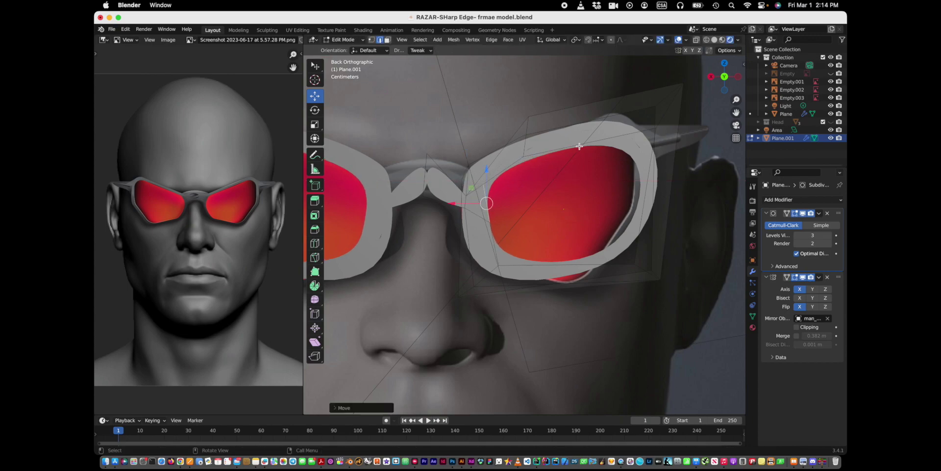
- Move, rotate and raise the upper rim vertex toward the red-lens reference shape
left_click(588, 133)
key("g")
left_click(588, 133)
key("r")
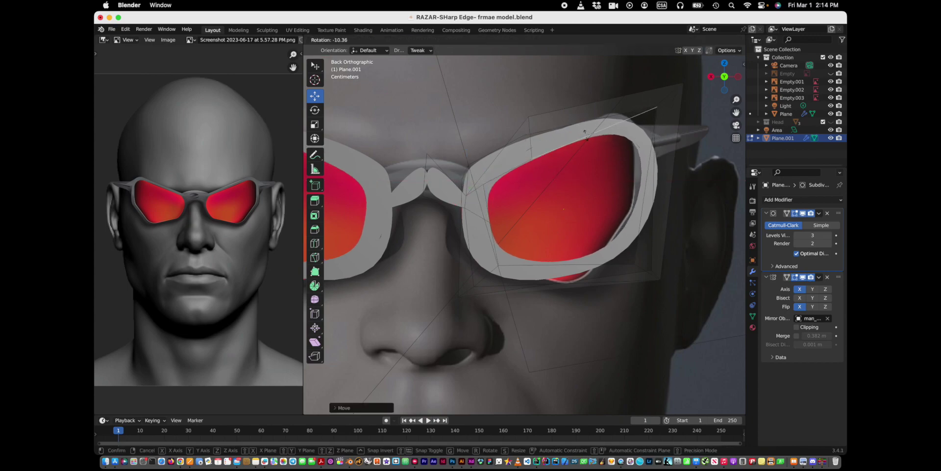
left_click(616, 126)
key("g")
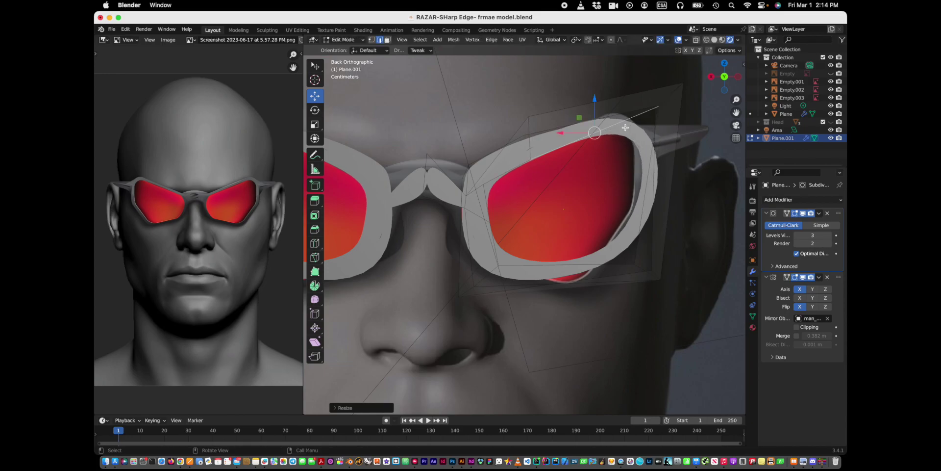
left_click(638, 116)
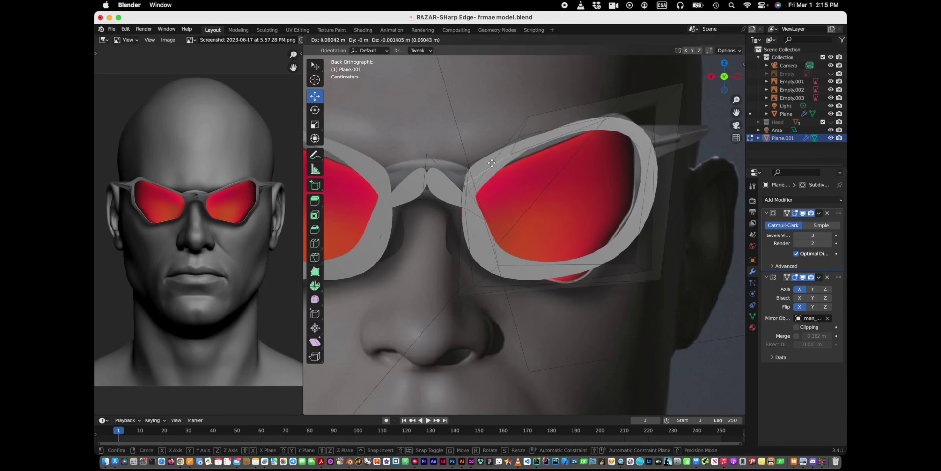
scroll(496, 164, "down", 5)
- Box-select the right rim's edges and dissolve them
right_click(537, 240)
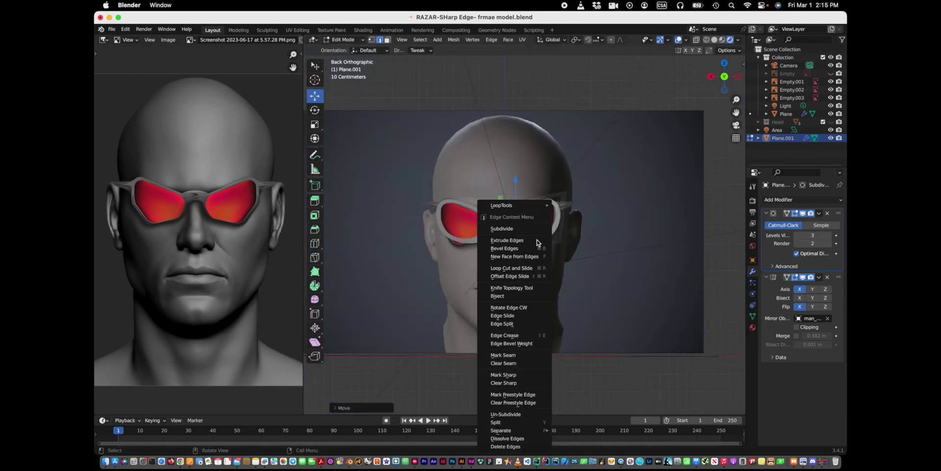
left_click(512, 445)
left_click_drag(315, 65, 345, 84)
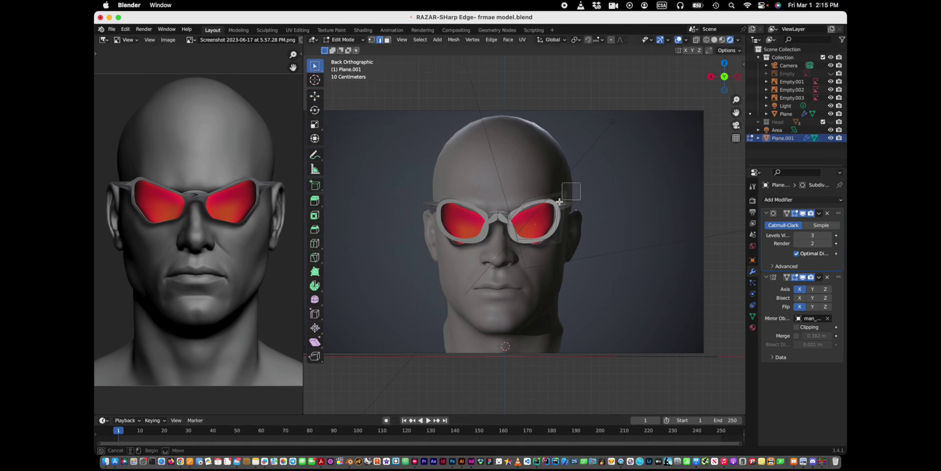
left_click_drag(581, 183, 502, 263)
right_click(546, 235)
left_click(522, 440)
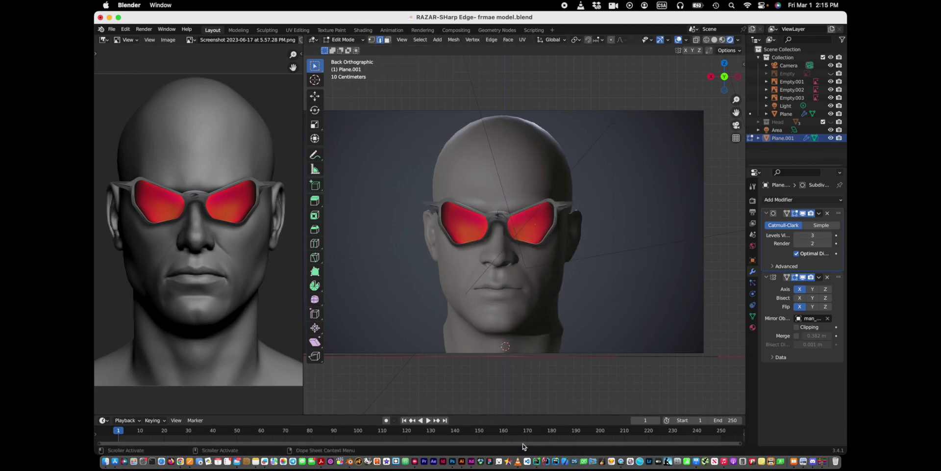
- Unhide the head model, remove the stray peak from the mesh, and return to Object Mode
scroll(536, 361, "up", 4)
middle_click_drag(537, 365, 418, 132, "shift")
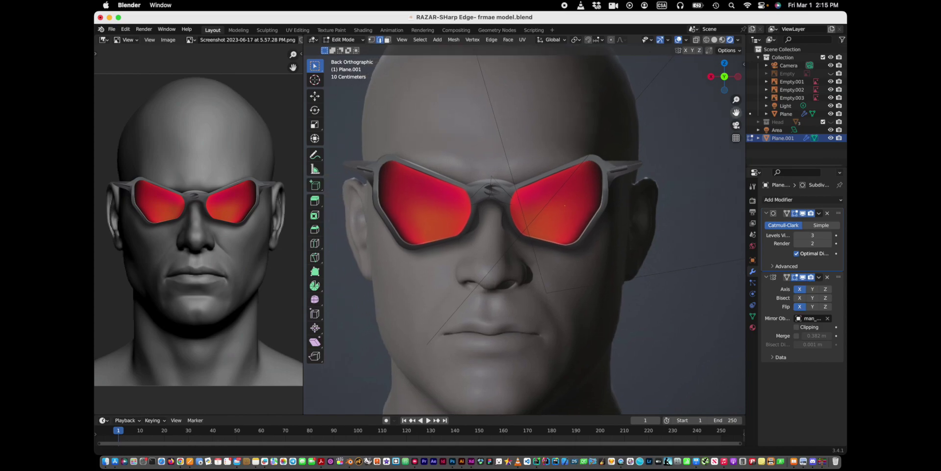
left_click(831, 122)
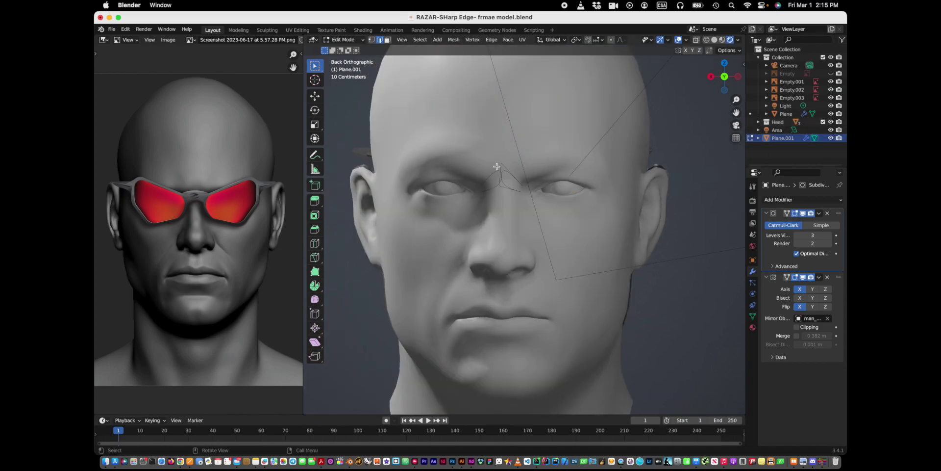
right_click(521, 192)
right_click(513, 189)
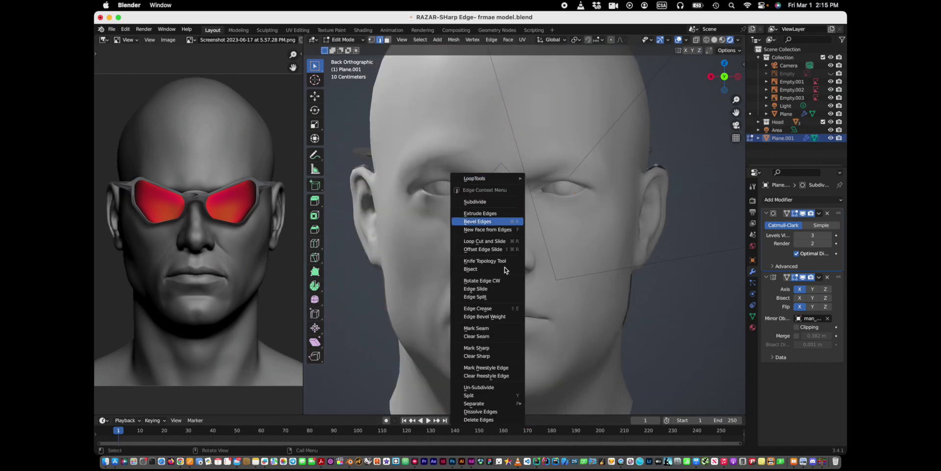
right_click(516, 178)
left_click(497, 407)
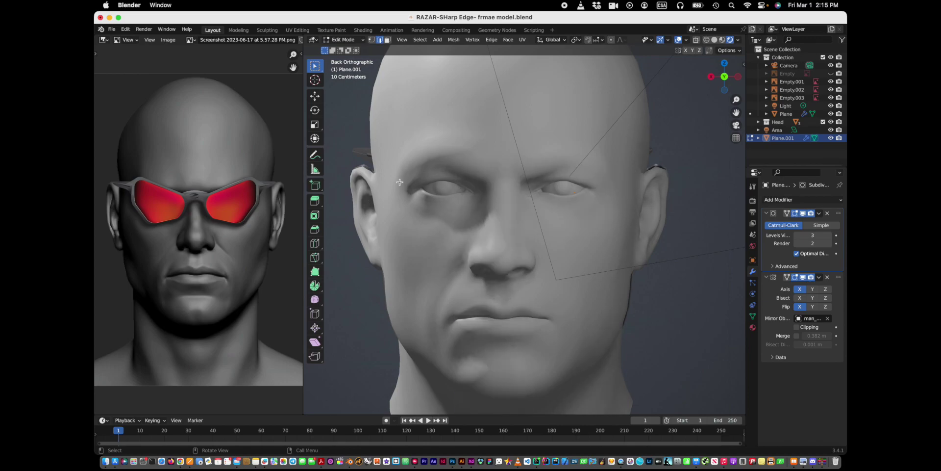
key("Tab")
- Add a new plane, move it, and stand it upright with a 90° X rotation
key("shift+a")
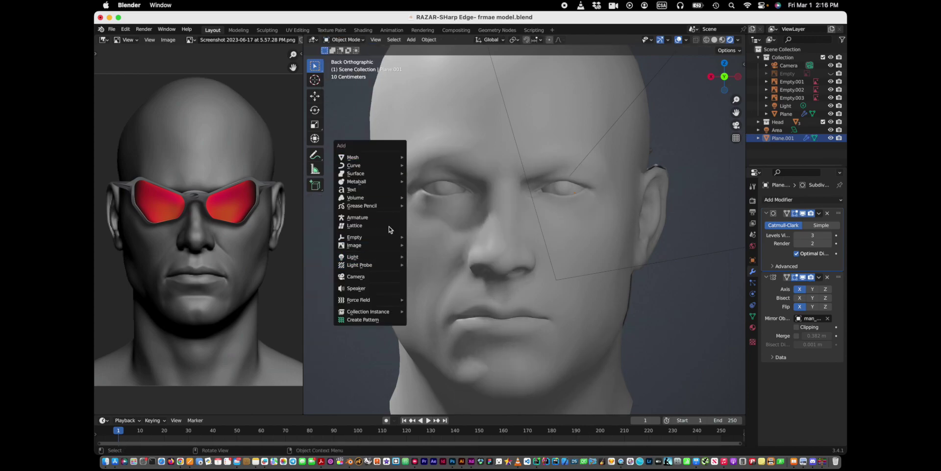
left_click(420, 160)
scroll(420, 160, "down", 5)
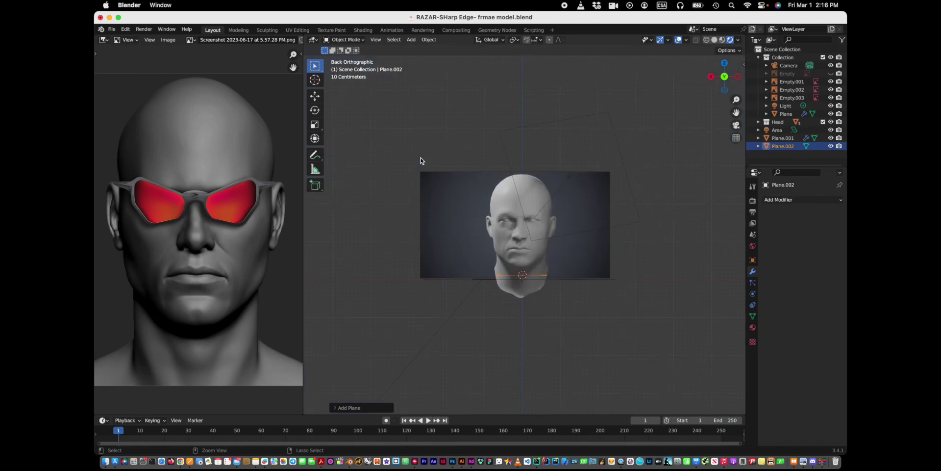
scroll(421, 160, "left", 10)
scroll(421, 159, "left", 5)
scroll(421, 160, "left", 3)
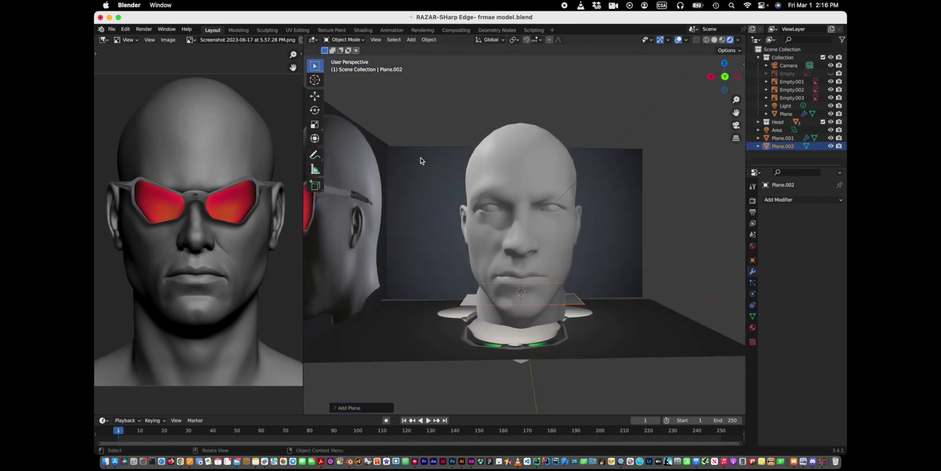
scroll(421, 160, "left", 10)
key("g")
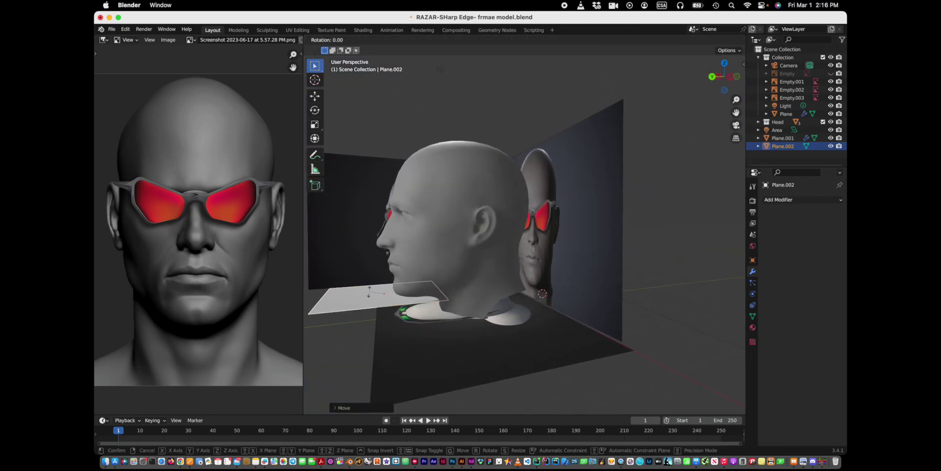
left_click(385, 273)
type("r")
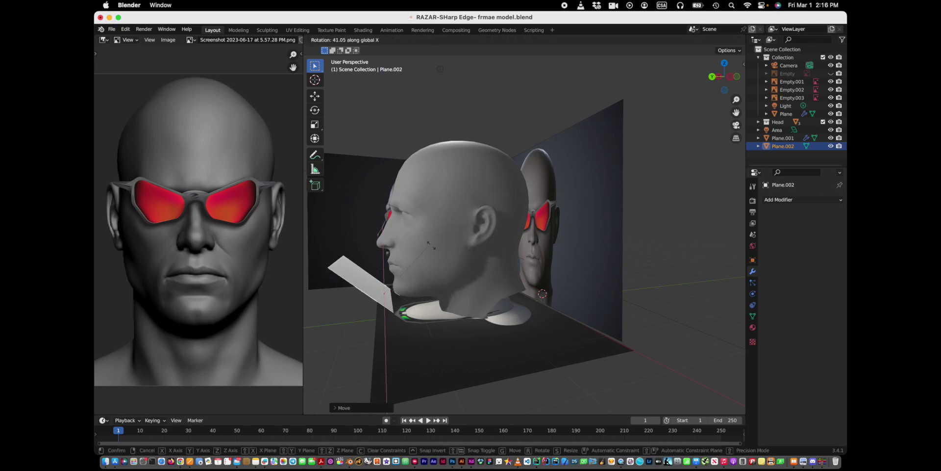
type("x90")
key("Return")
- Shrink the plane to a small square over one eye and add a Mirror modifier
scroll(520, 300, "left", 10)
key("g")
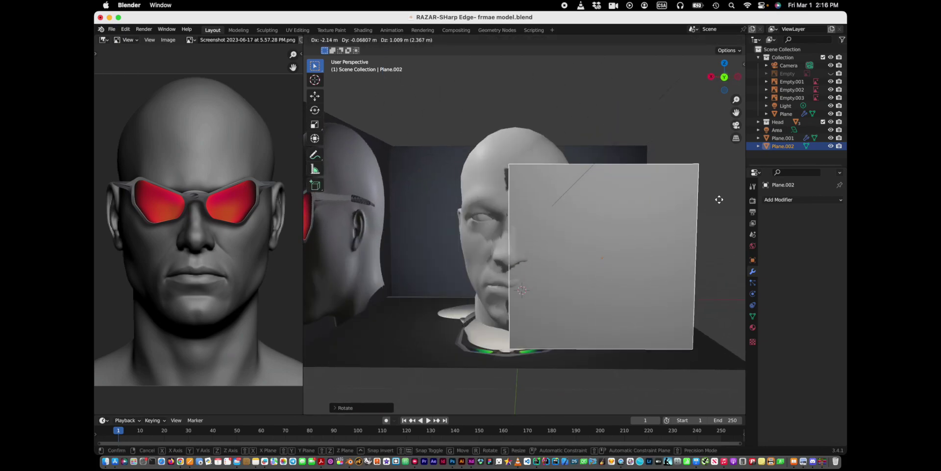
key("s")
key("Return")
key("g")
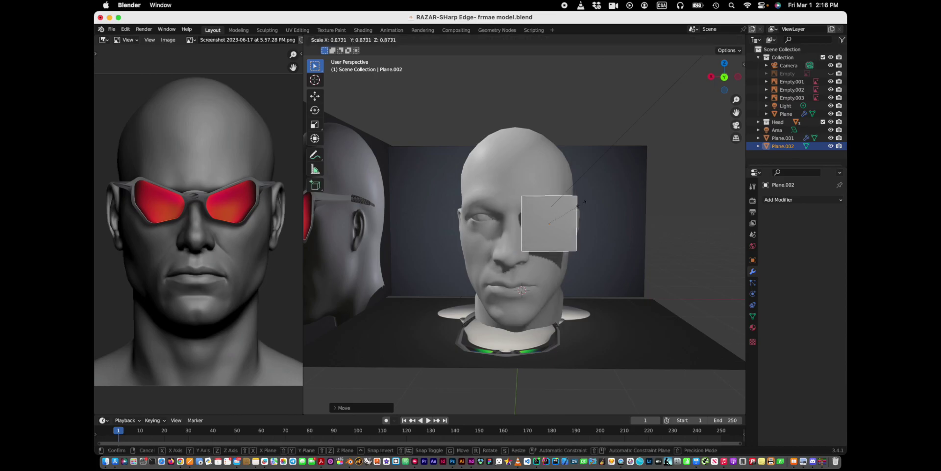
left_click(573, 205)
scroll(570, 207, "right", 10)
scroll(570, 207, "left", 10)
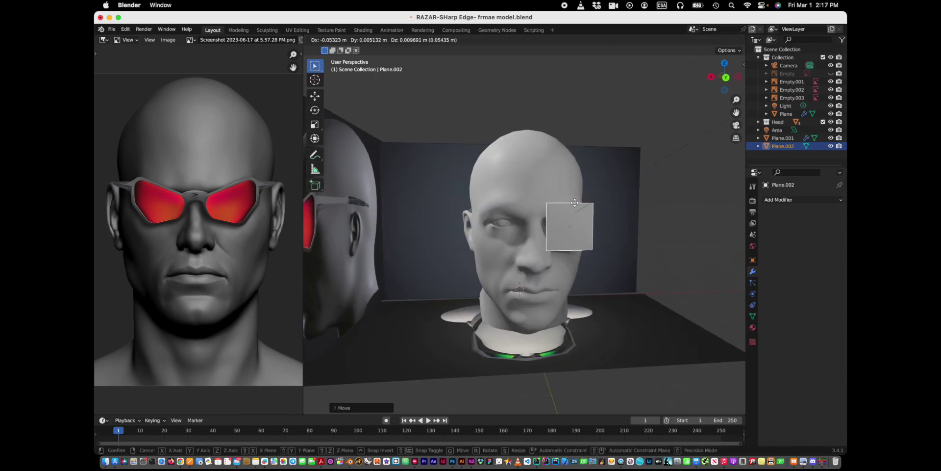
left_click(726, 77)
left_click(785, 199)
- Add a Mirror modifier to the plane, using the head as the mirror object
left_click(669, 292)
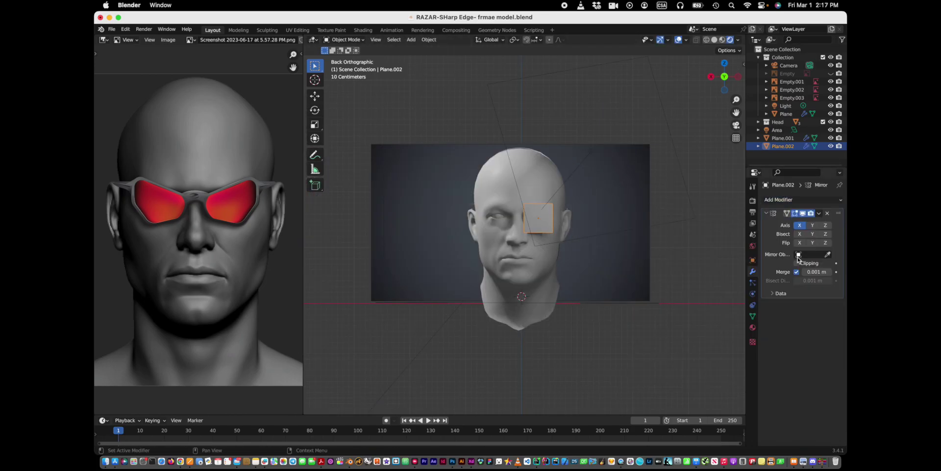
left_click(812, 254)
left_click(774, 321)
scroll(599, 270, "up", 3)
scroll(599, 270, "up", 2)
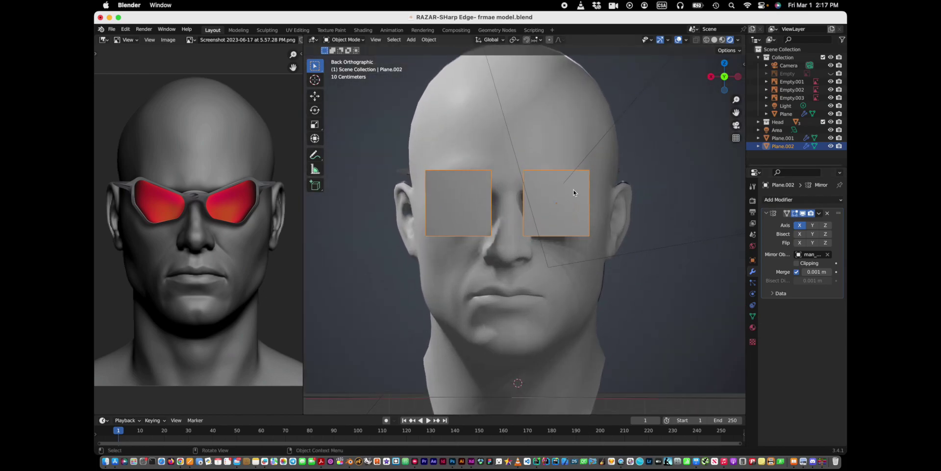
- In face mode, inset the square and delete the inner faces to open the lenses
left_click(346, 39)
left_click(345, 59)
left_click(315, 214)
left_click_drag(400, 201, 392, 158)
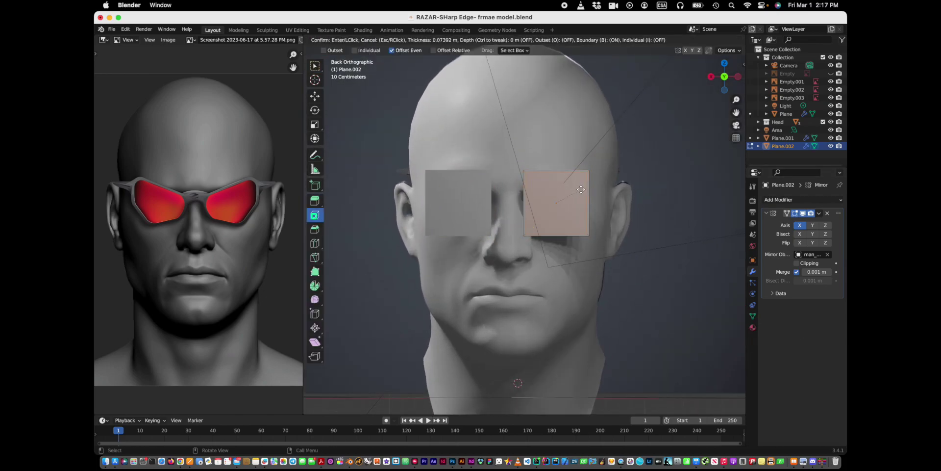
key("w")
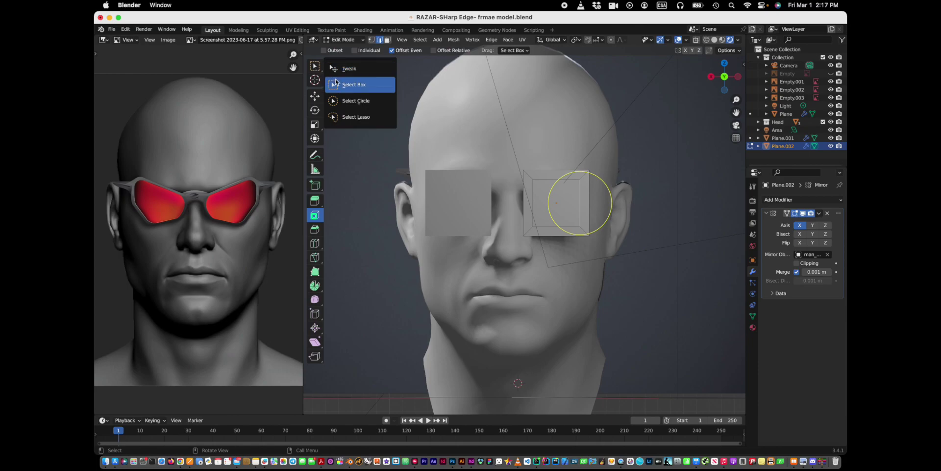
key("x")
left_click(570, 262)
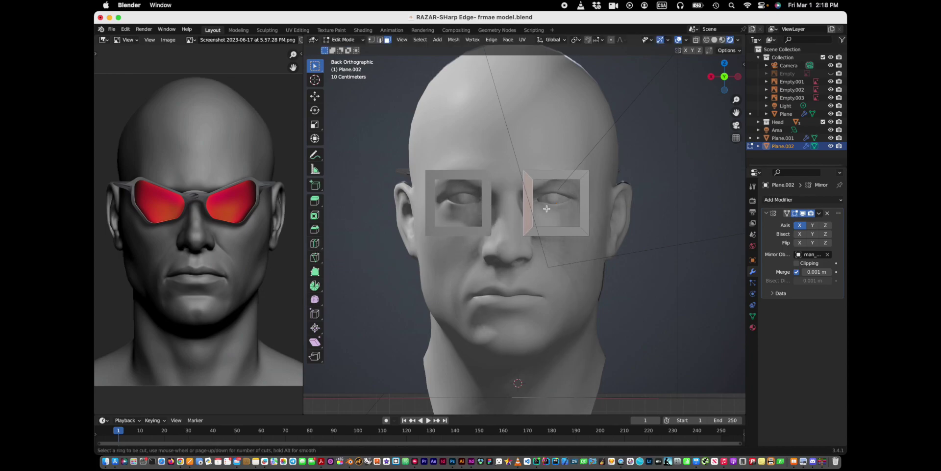
- Cut an extra edge loop across the square frame, briefly trying a knife cut
left_click(529, 197)
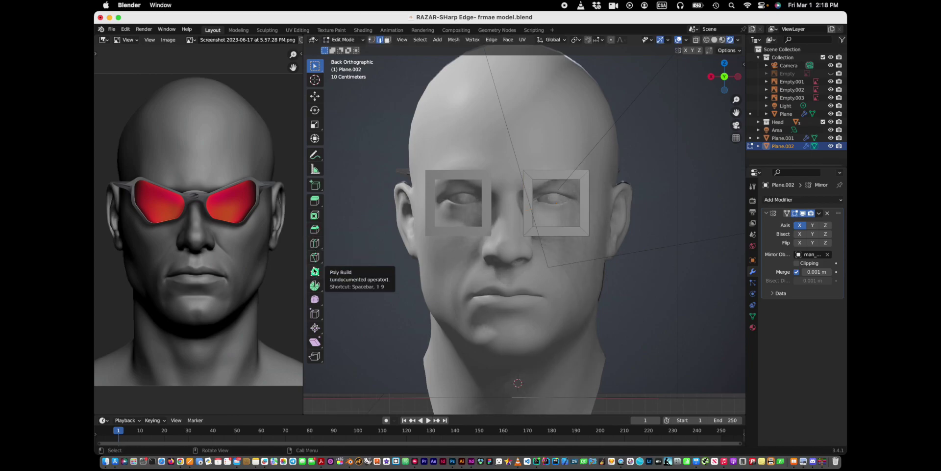
key("k")
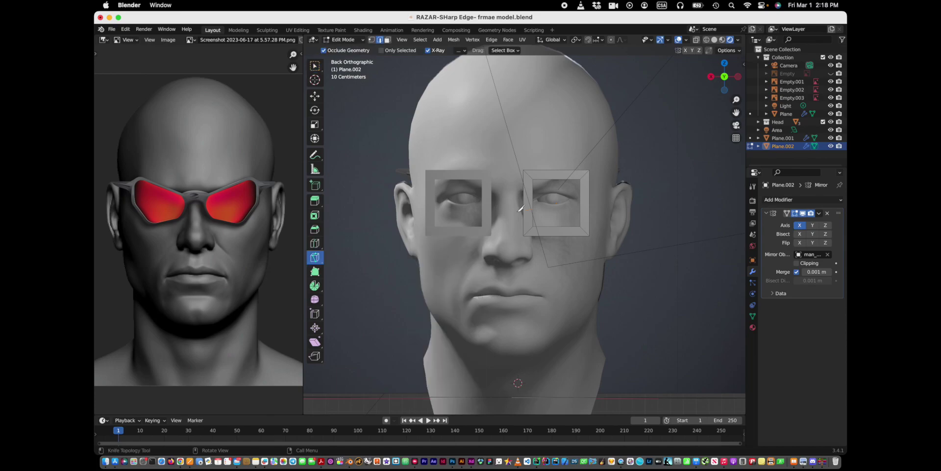
left_click(524, 189)
key("Escape")
- Add a Subdivision Surface modifier, then remove it again
left_click(802, 200)
left_click(679, 345)
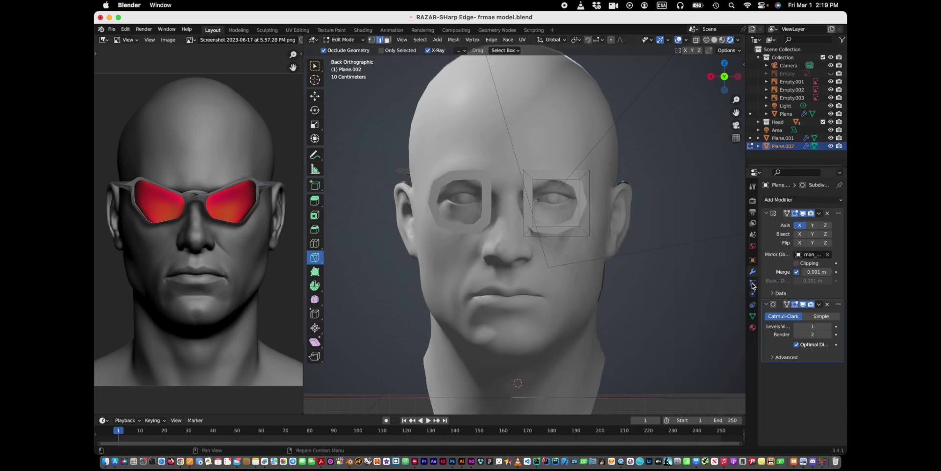
left_click(828, 304)
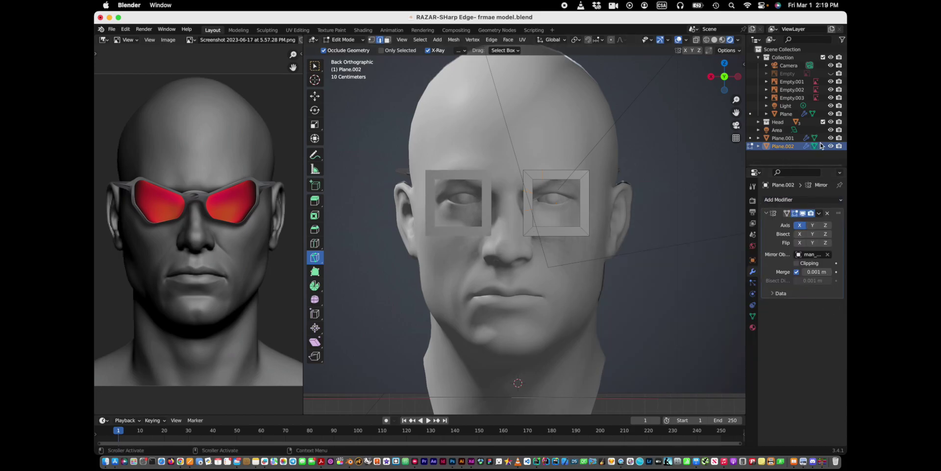
- Rewind the Chrome tutorial to the frame-shaping part, then return to Blender
key("super+Tab")
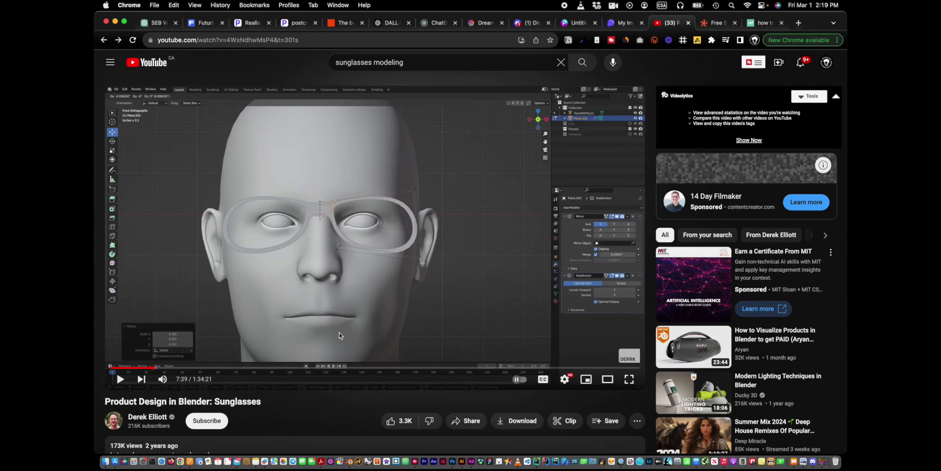
left_click(147, 368)
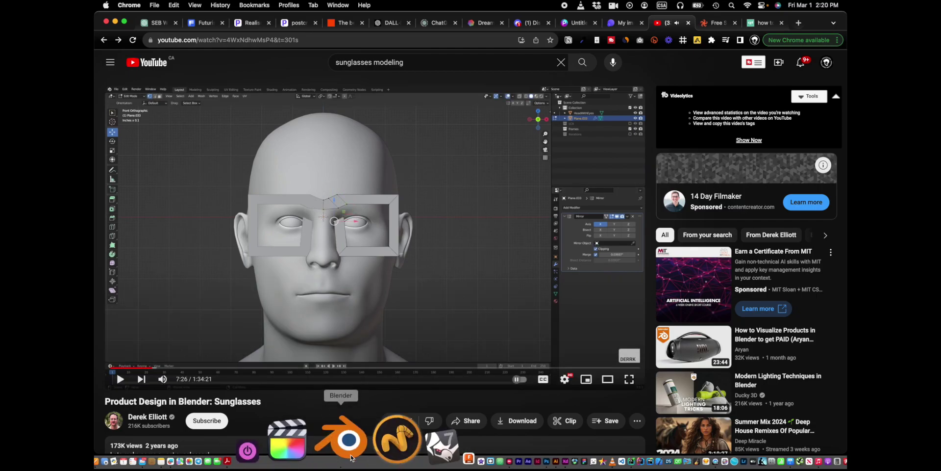
left_click(394, 451)
left_click(533, 193)
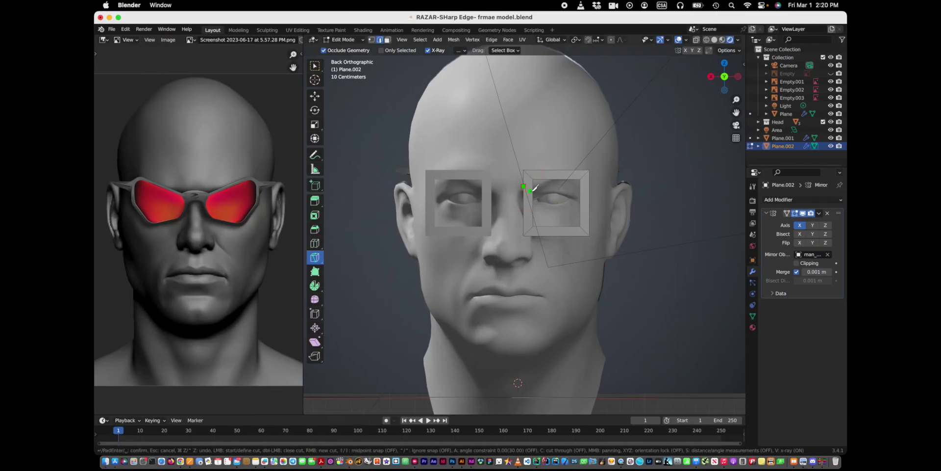
- Slide a new edge loop into the frame and delete the top-left corner vertices
key("Escape")
left_click(315, 243)
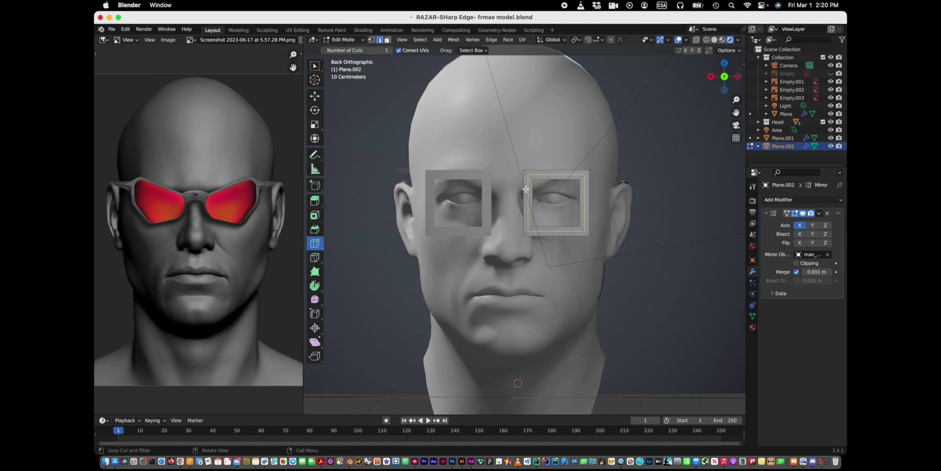
left_click_drag(523, 191, 533, 184)
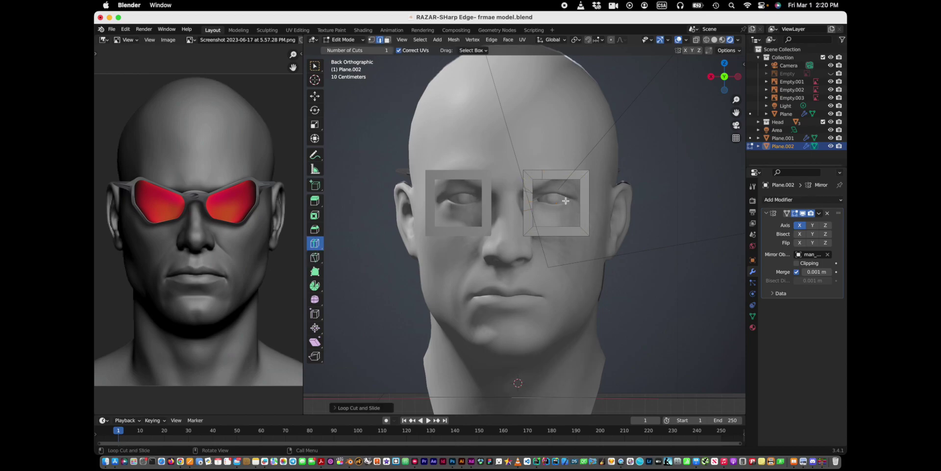
left_click(315, 65)
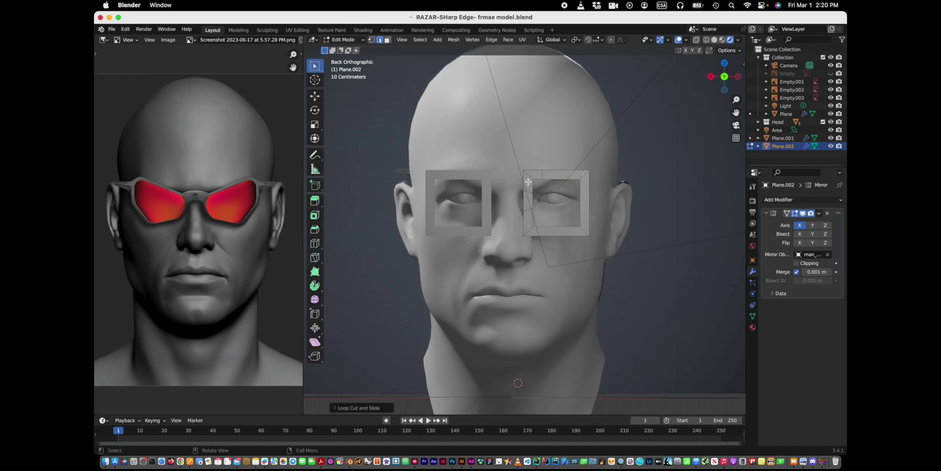
left_click_drag(515, 166, 539, 205)
right_click(539, 206)
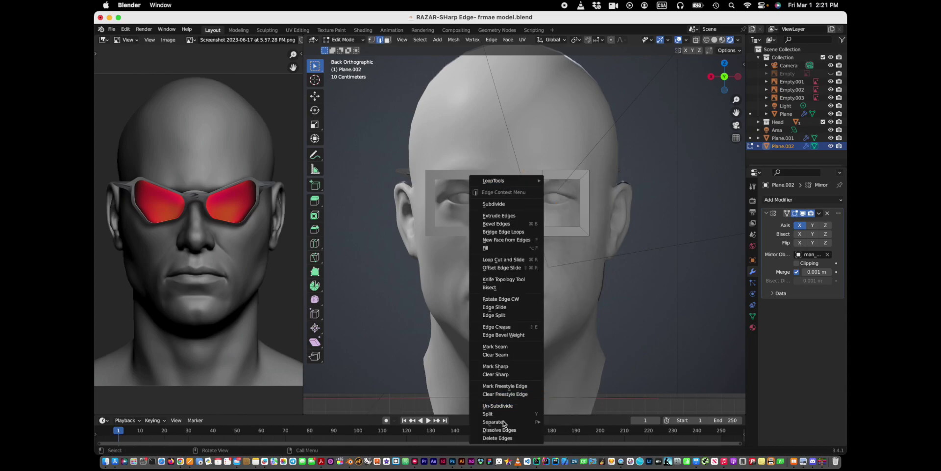
left_click(539, 421)
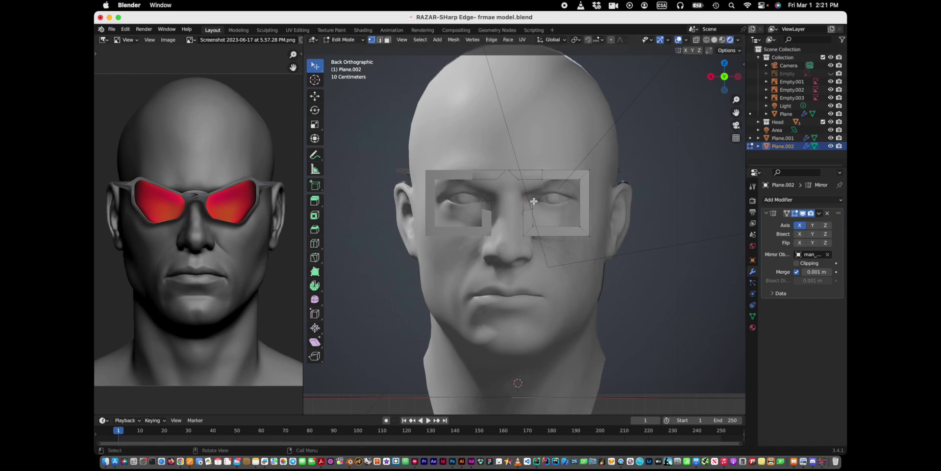
- Move selected frame vertices into new positions, cancelling the final grab
key("g")
left_click(531, 188)
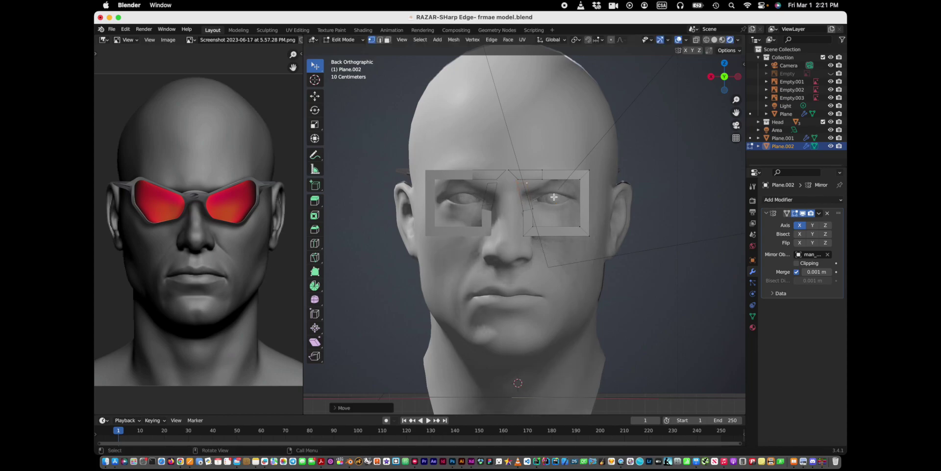
left_click(531, 180)
key("g")
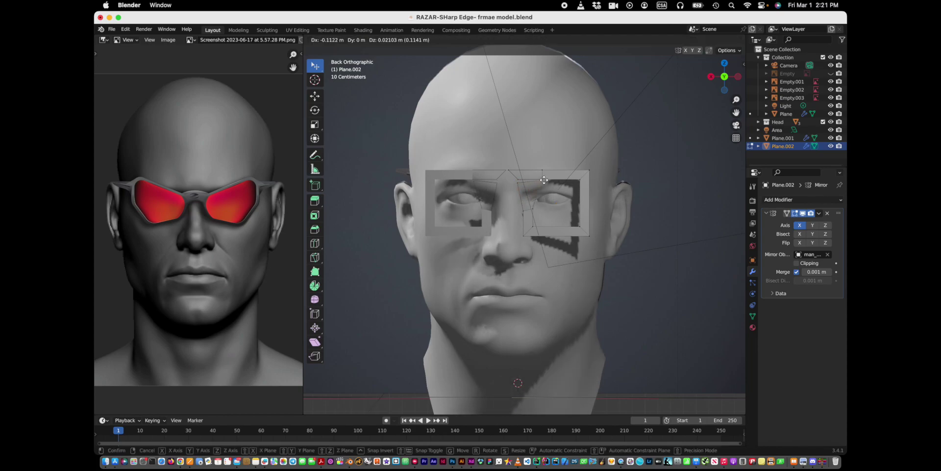
left_click(534, 189)
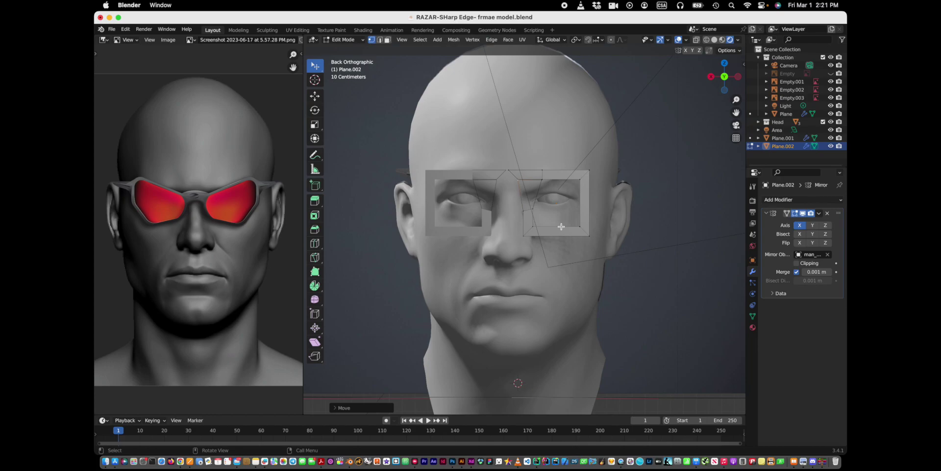
key("g")
right_click(543, 179)
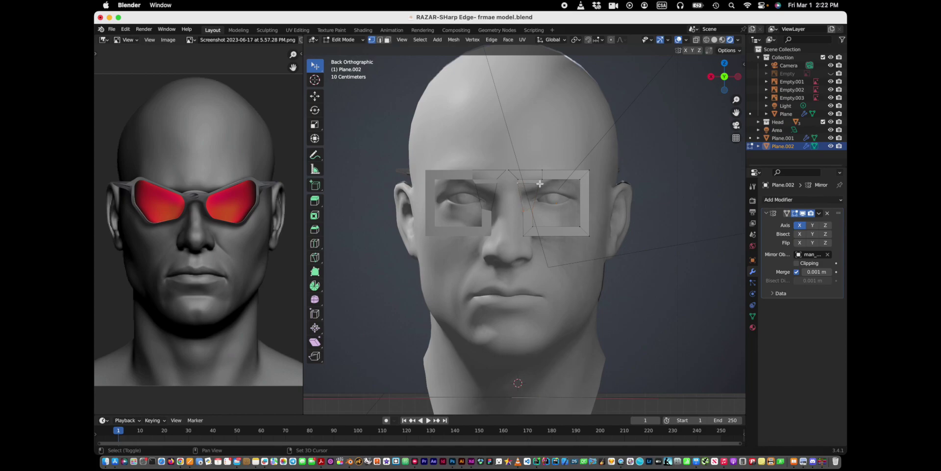
- Pull the right frame's inner edge up-left and its outer edge outward
left_click(519, 189, "shift")
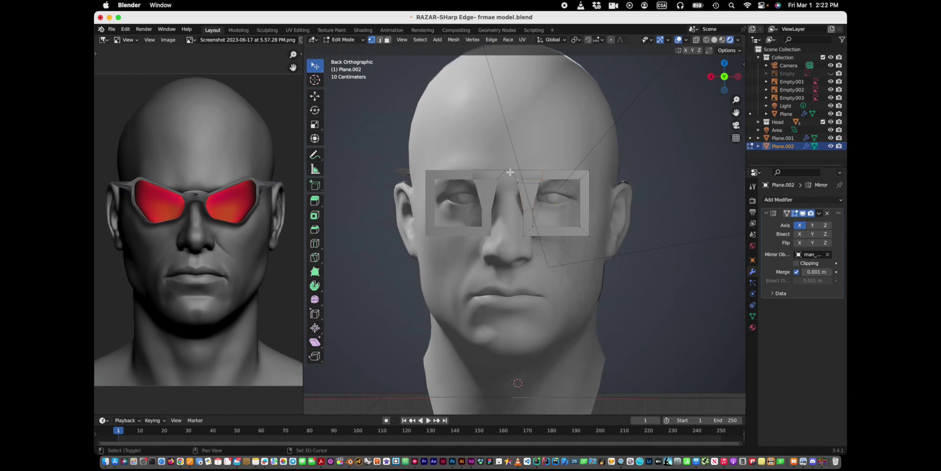
key("g")
key("Escape")
key("g")
left_click(508, 170)
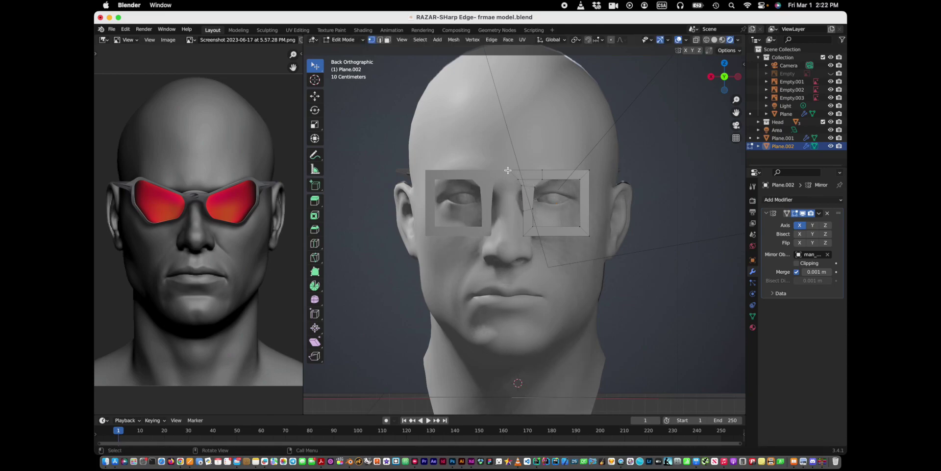
key("g")
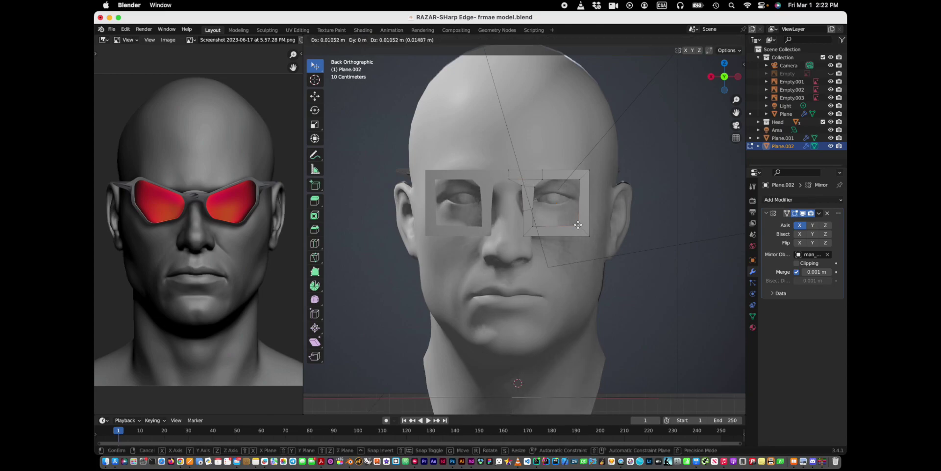
left_click(588, 234)
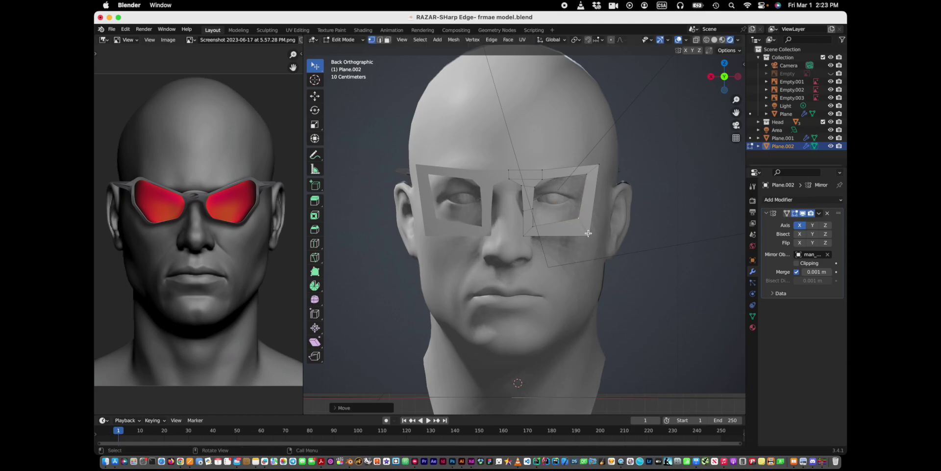
- Nudge the frame's right corners outward and add a Subdivision Surface modifier
left_click_drag(589, 234, 587, 226)
left_click_drag(601, 182, 523, 240)
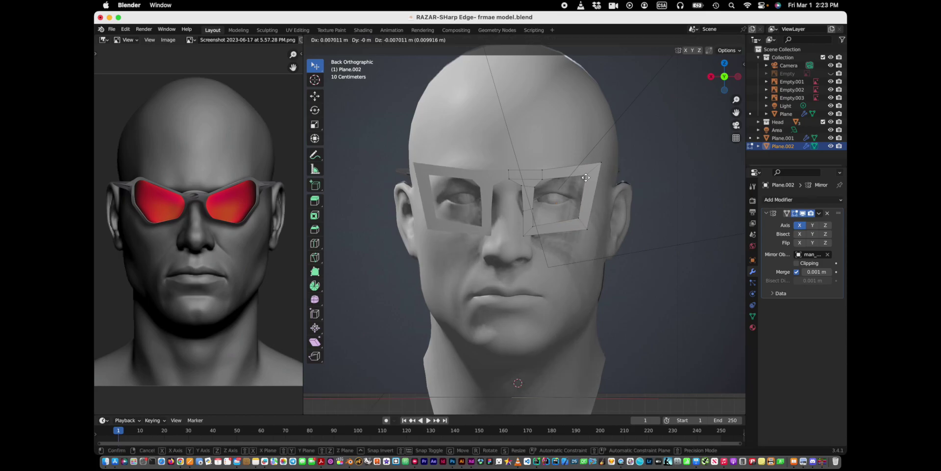
left_click(803, 200)
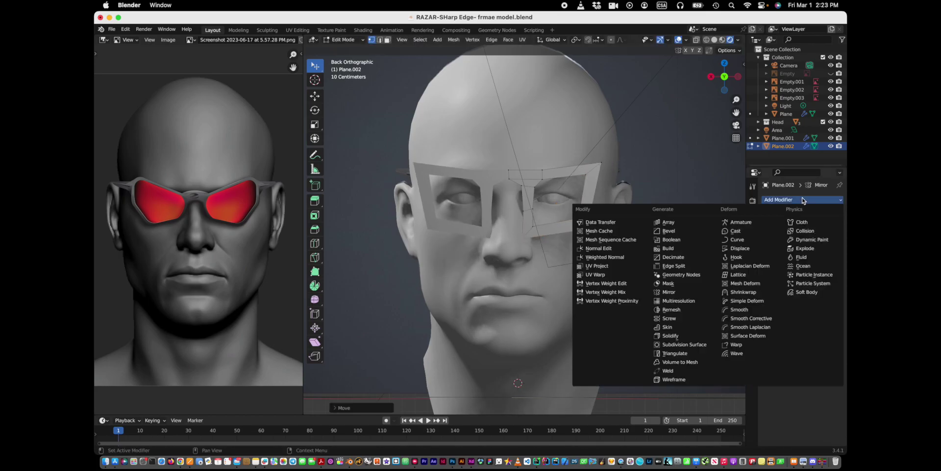
left_click(682, 344)
key("g")
left_click(612, 155)
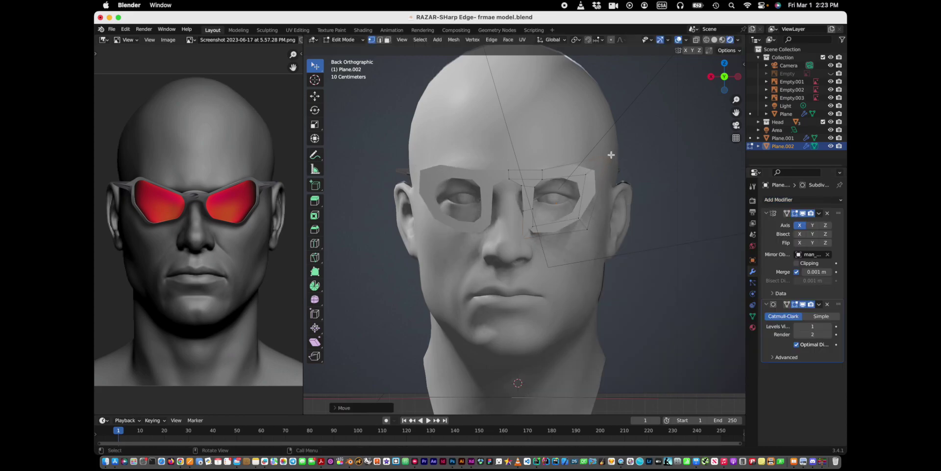
- Move Subdivision above Mirror, set viewport levels to 3, and reshape frame vertices
left_click_drag(838, 303, 838, 213)
left_click(829, 236)
left_click(829, 236)
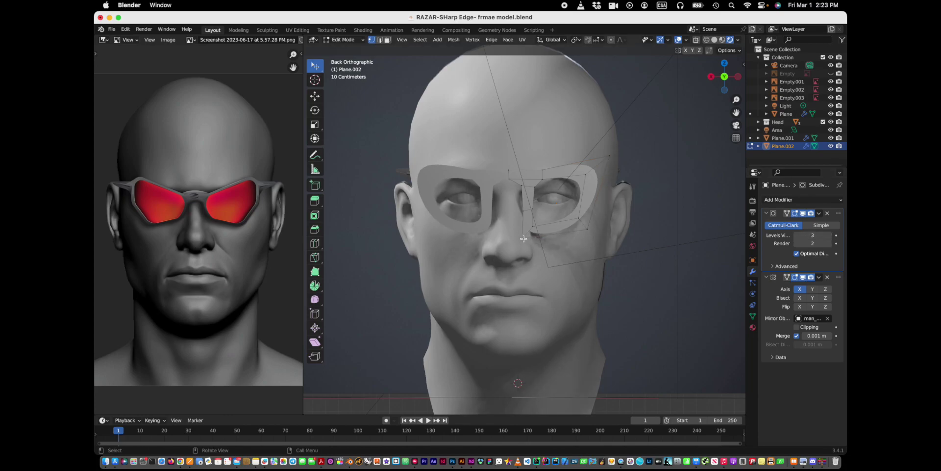
key("g")
left_click(532, 208)
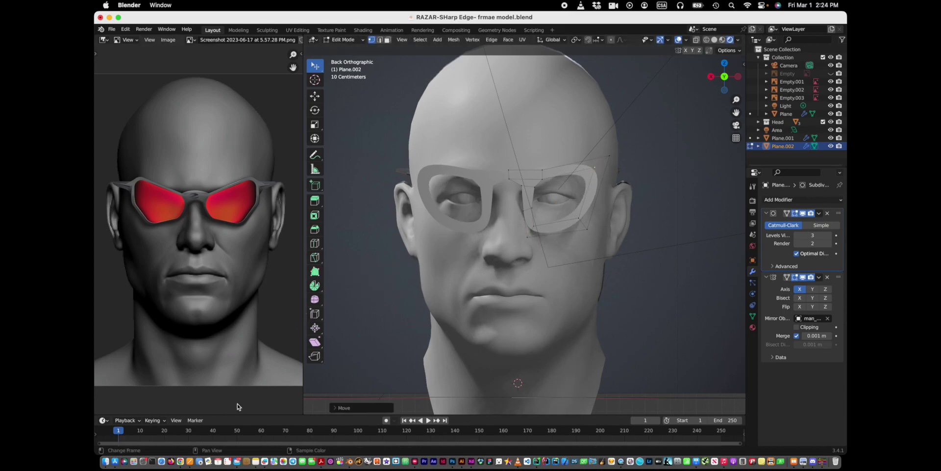
- Search Google for 'blander how to add verticies, edges and fce in blender' in a new tab
left_click(181, 442)
left_click(800, 23)
type("blander ")
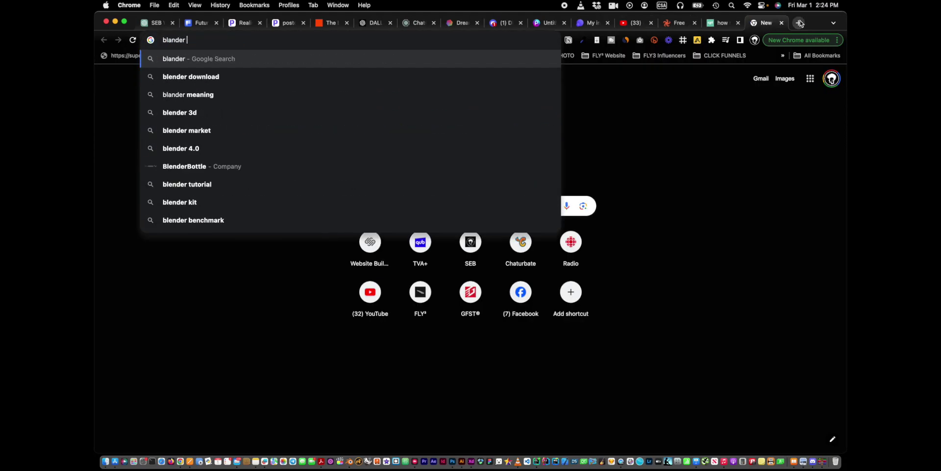
type("how to add verticies, e")
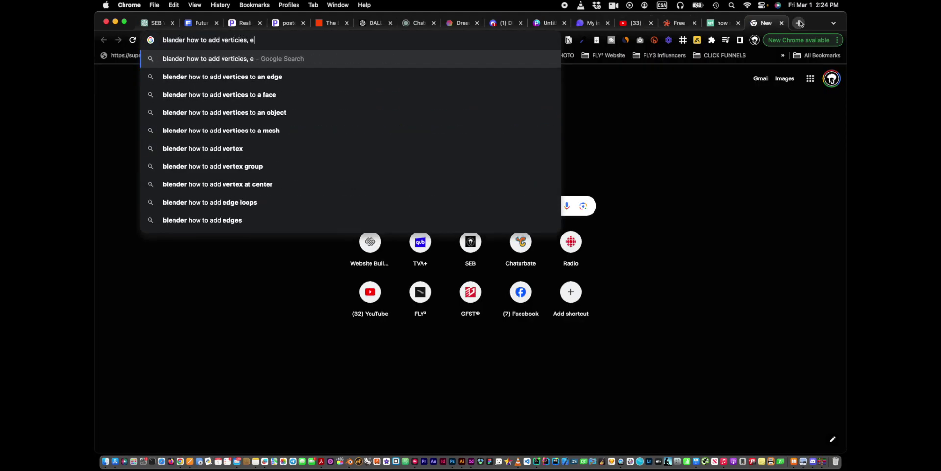
type("dges and fce in blende")
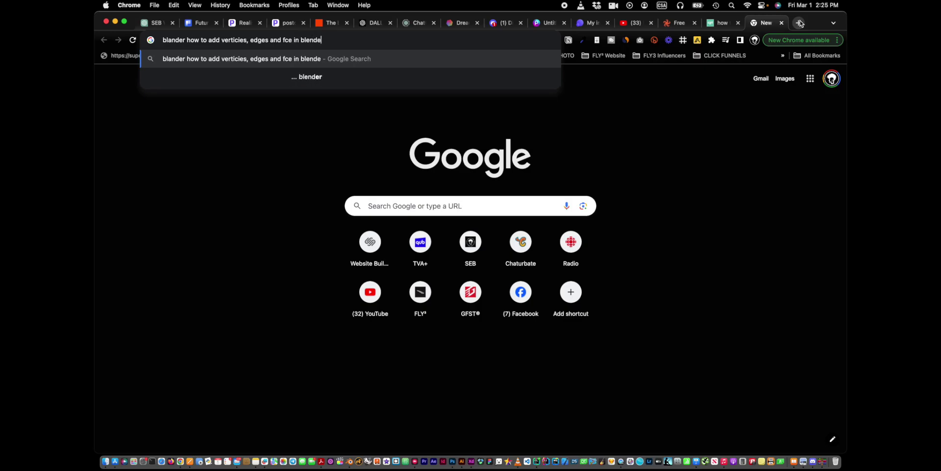
type("r")
key("Return")
- Expand the answers on adding faces and adding vertices to an edge, then return to Blender
scroll(342, 292, "down", 4)
left_click(343, 290)
scroll(343, 290, "down", 3)
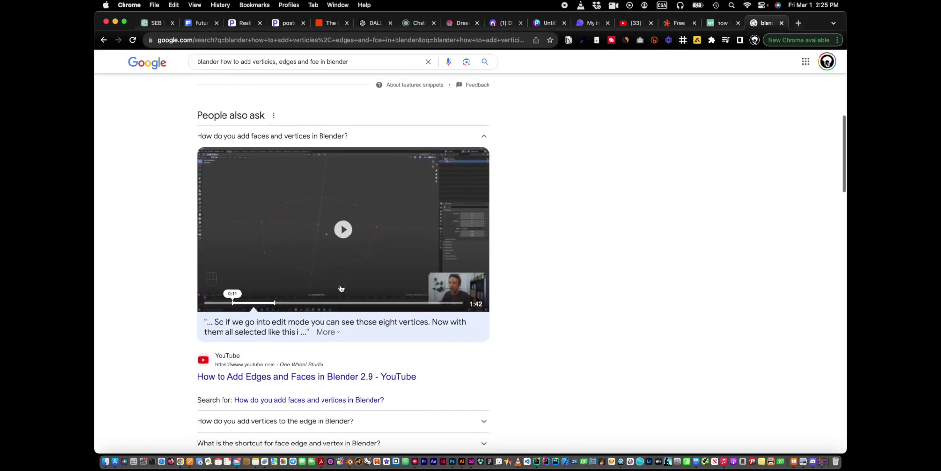
scroll(341, 288, "down", 3)
left_click(291, 287)
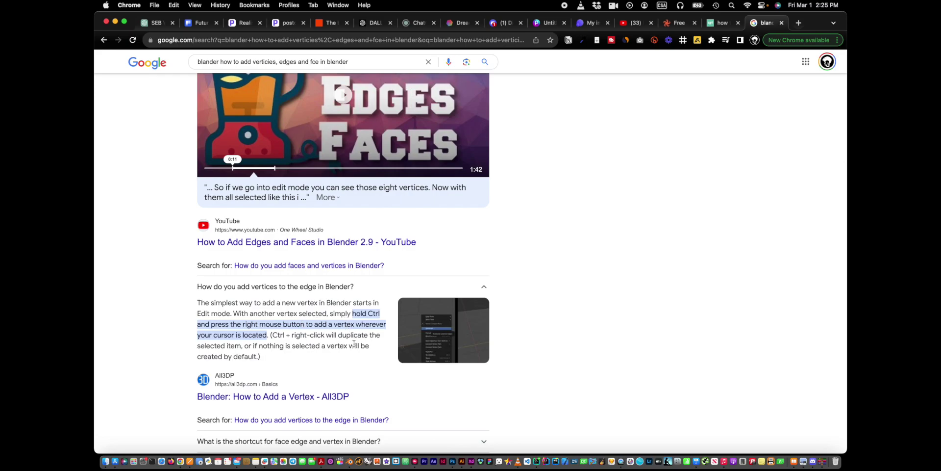
key("ctrl+Right")
- Split the selected piece off the right frame and move it into place
right_click(571, 174)
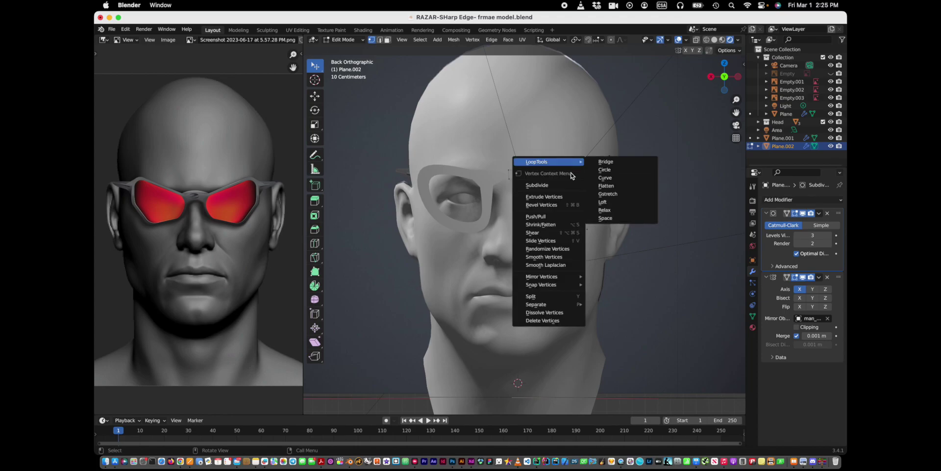
left_click(549, 296)
right_click(576, 293)
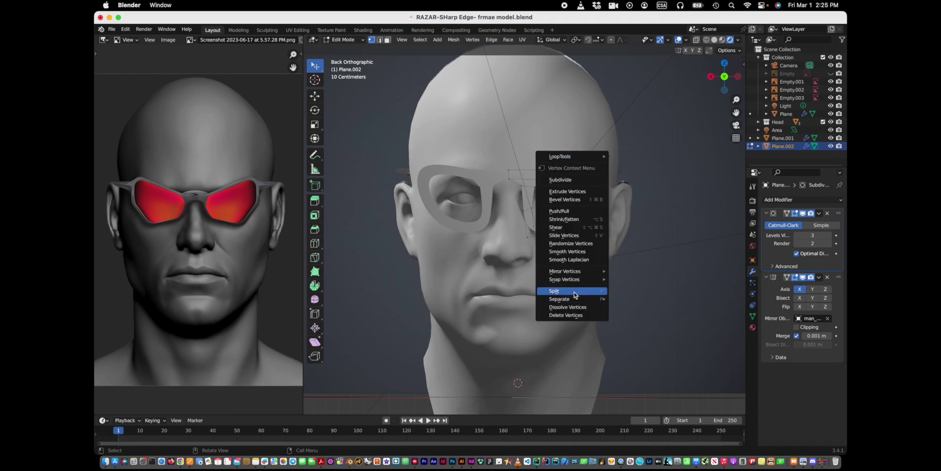
left_click(622, 294)
left_click_drag(591, 170, 583, 173)
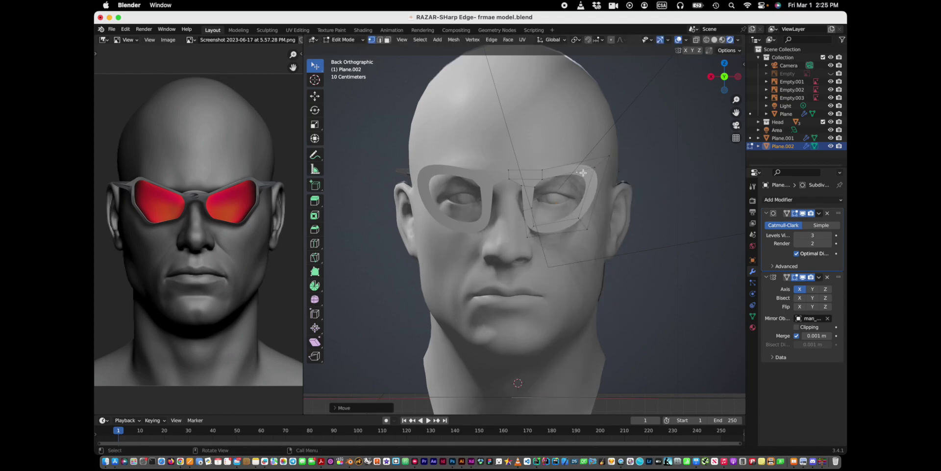
key("g")
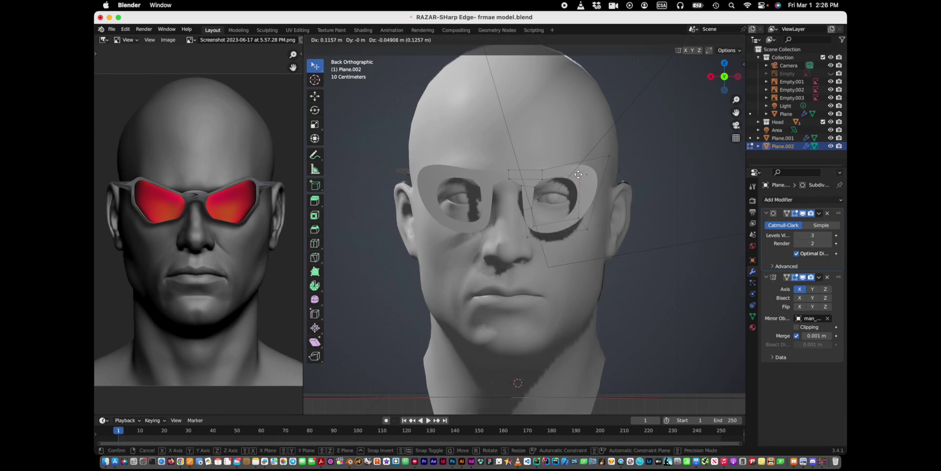
left_click(579, 175)
key("ctrl+z")
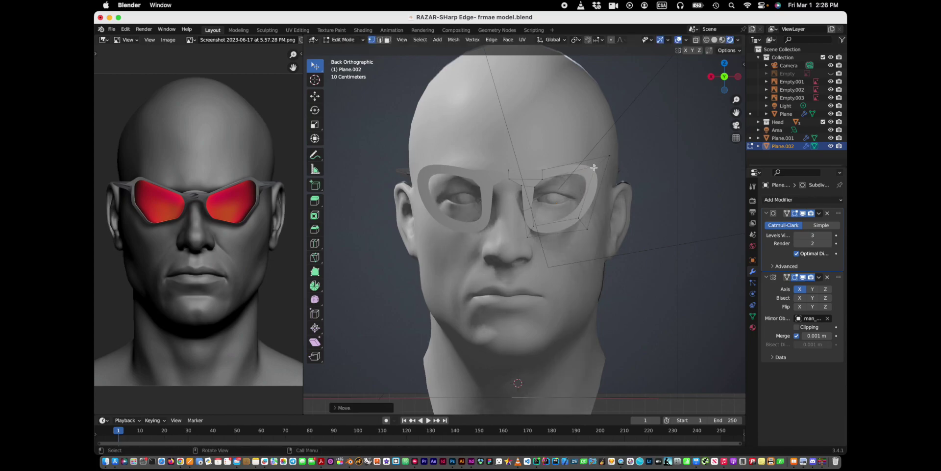
key("ctrl+shift+z")
- In edge mode, extrude and rotate the right frame's edges, abandoning a crease adjustment
key("2")
key("e")
key("r")
left_click(551, 221)
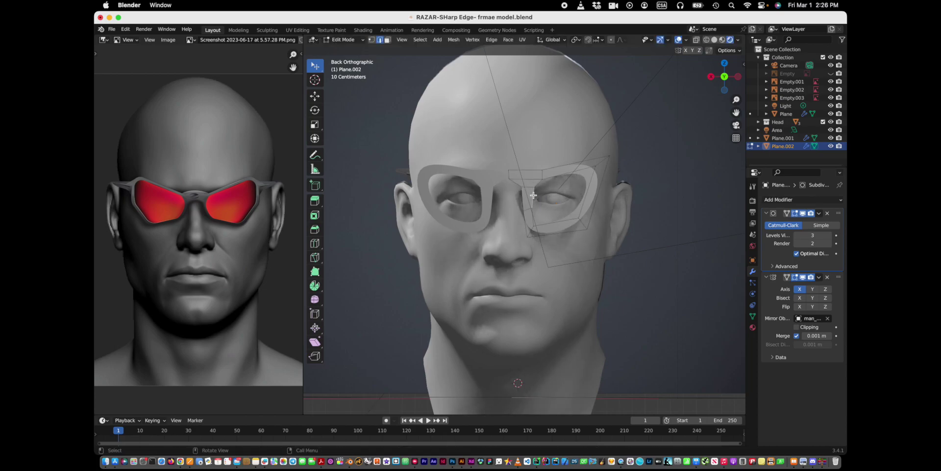
right_click(550, 221)
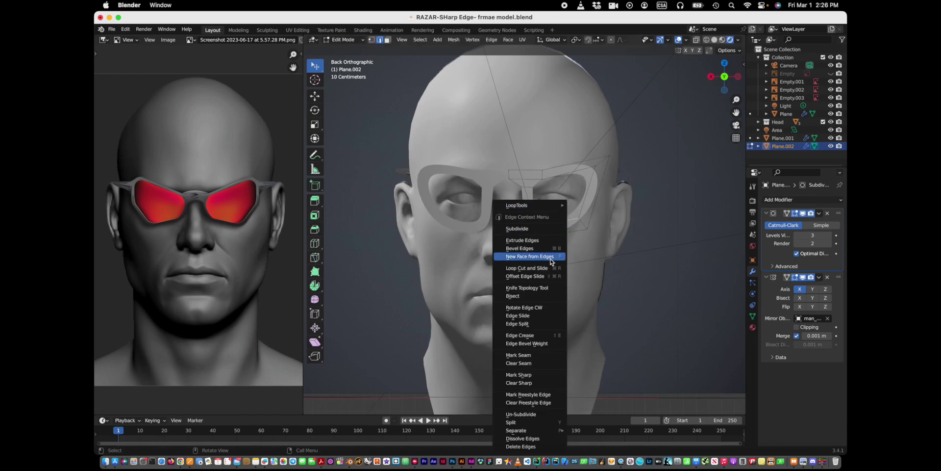
left_click(544, 231)
key("Escape")
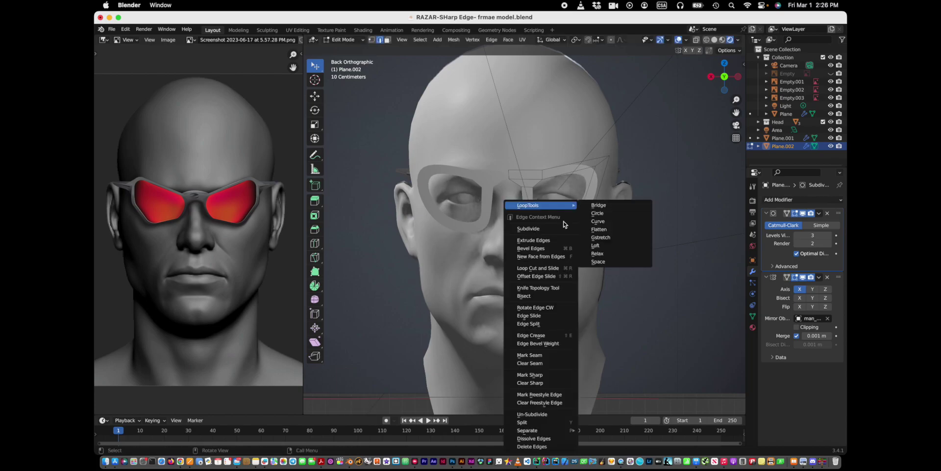
right_click(539, 333)
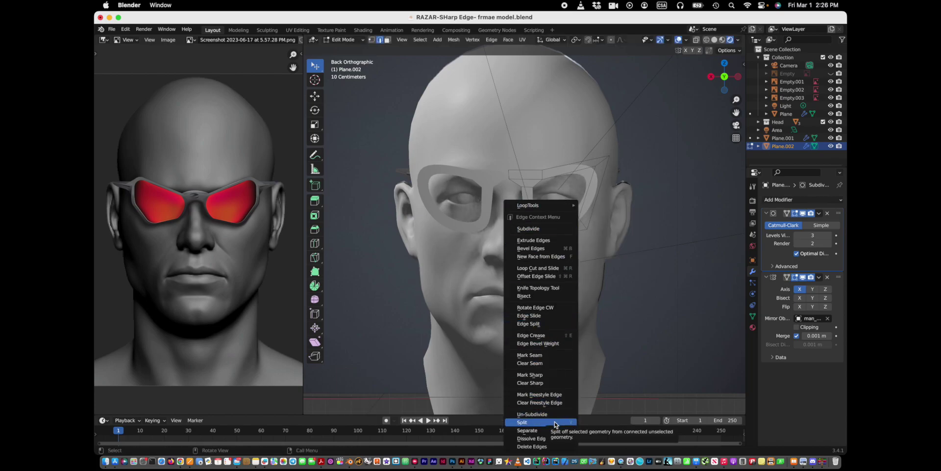
mouse_move(536, 205)
key("Escape")
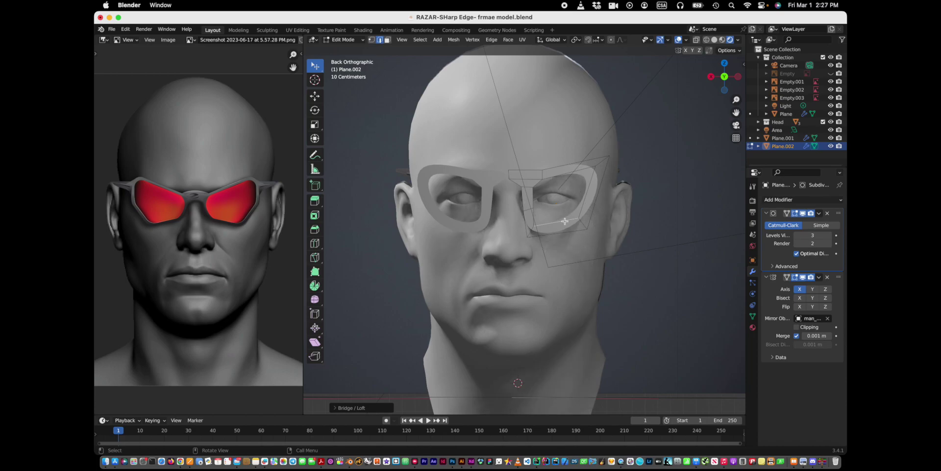
- Move the right lens outline vertices outward toward the temple
key("g")
left_click(563, 223)
key("g")
left_click(595, 202)
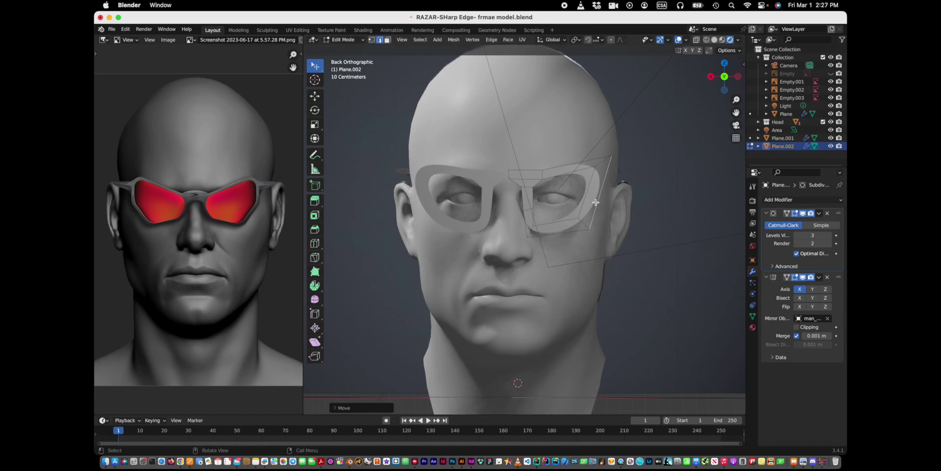
right_click(562, 221)
left_click(559, 268)
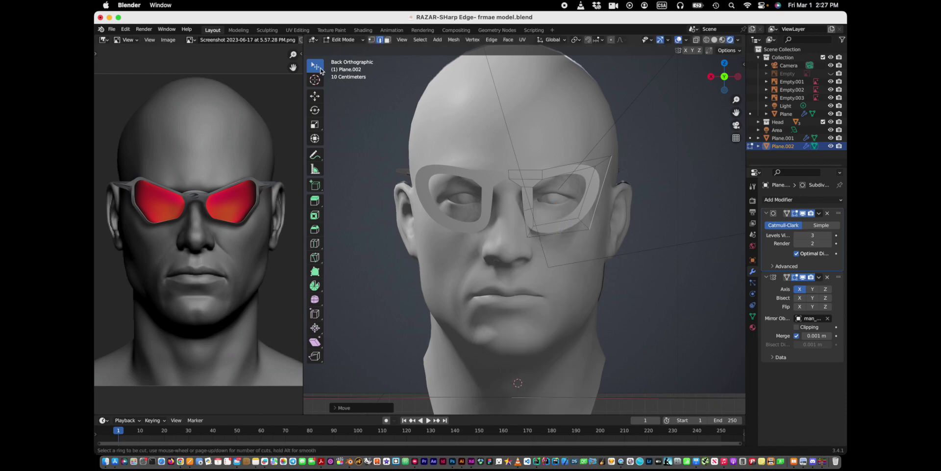
- Add loop cuts across the right frame and reposition the new lens-frame loop
left_click(563, 223)
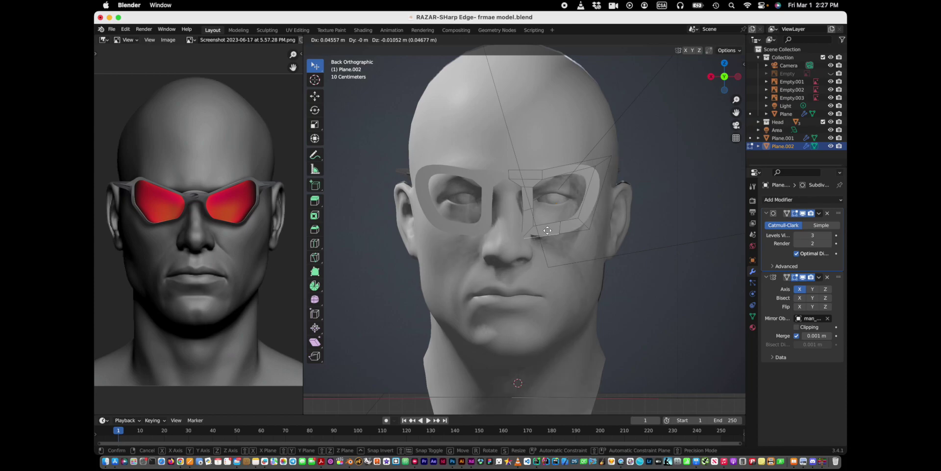
left_click(552, 224)
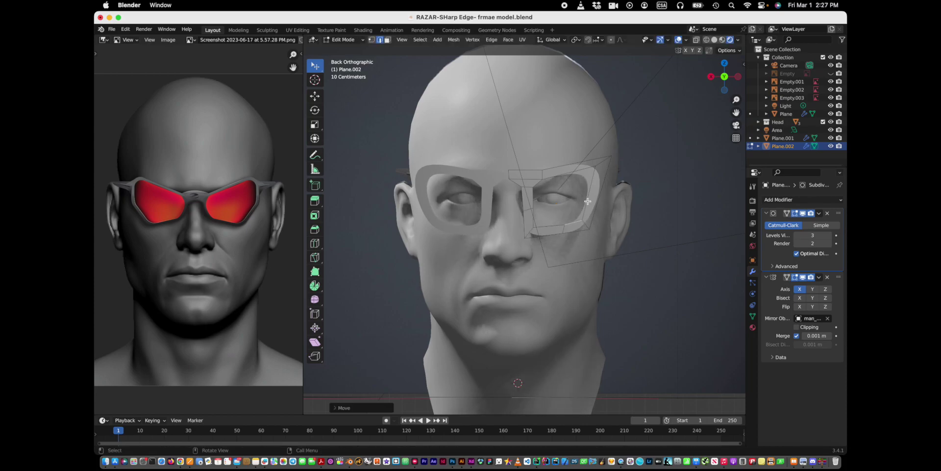
right_click(556, 250)
left_click(563, 251)
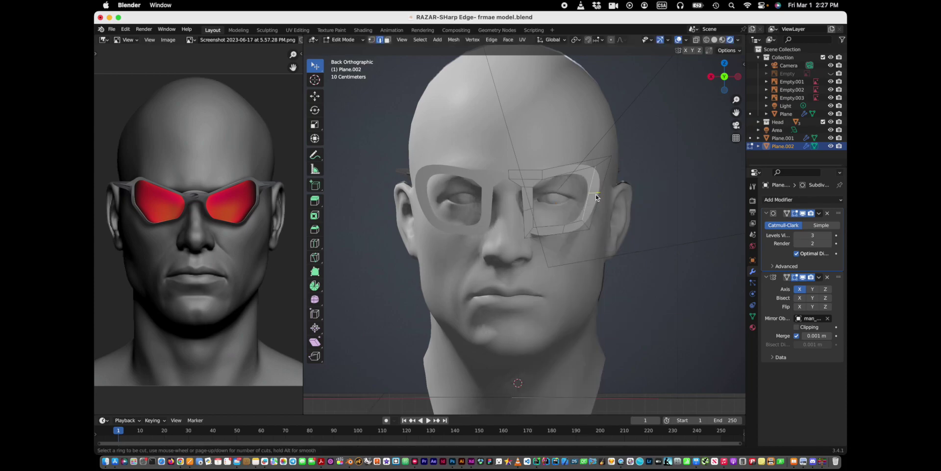
left_click(596, 198)
right_click(588, 204)
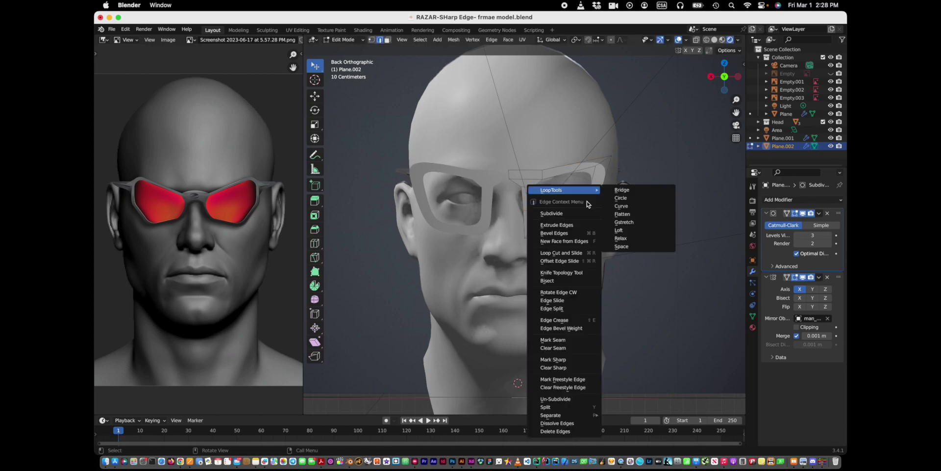
key("Escape")
key("g")
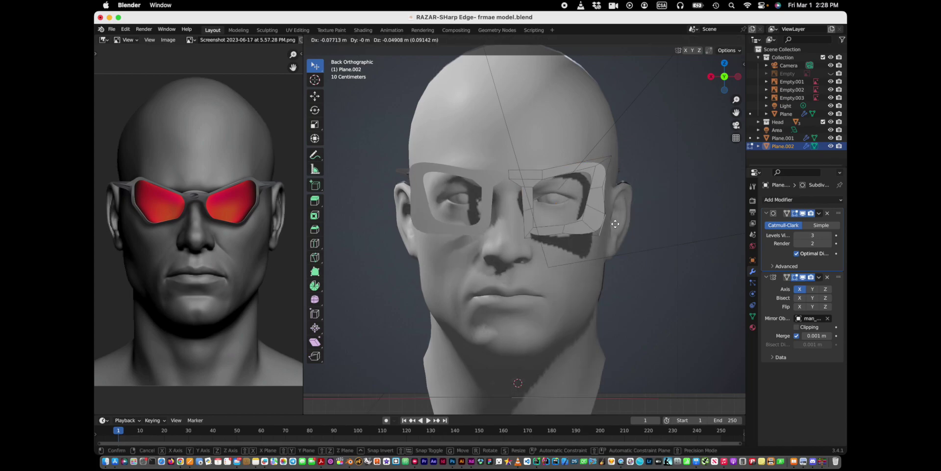
left_click(606, 219)
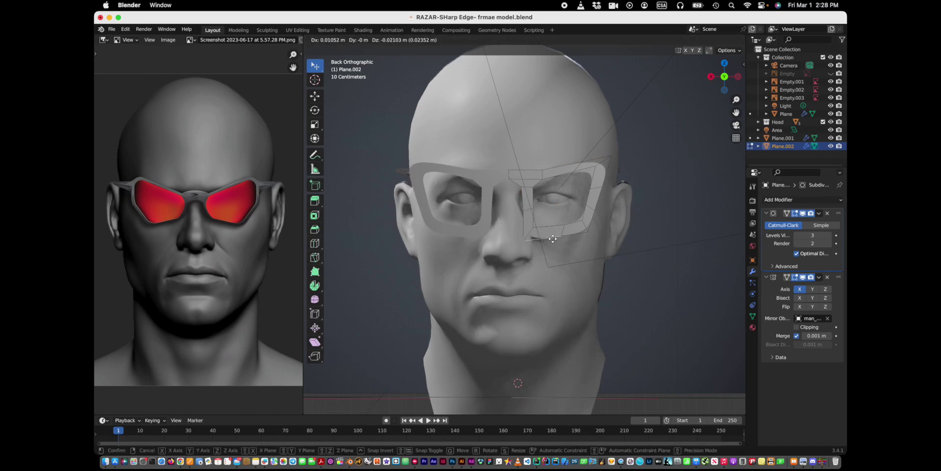
- Edge-slide a frame edge, then place another loop cut across the right frame
right_click(557, 168)
left_click(546, 212)
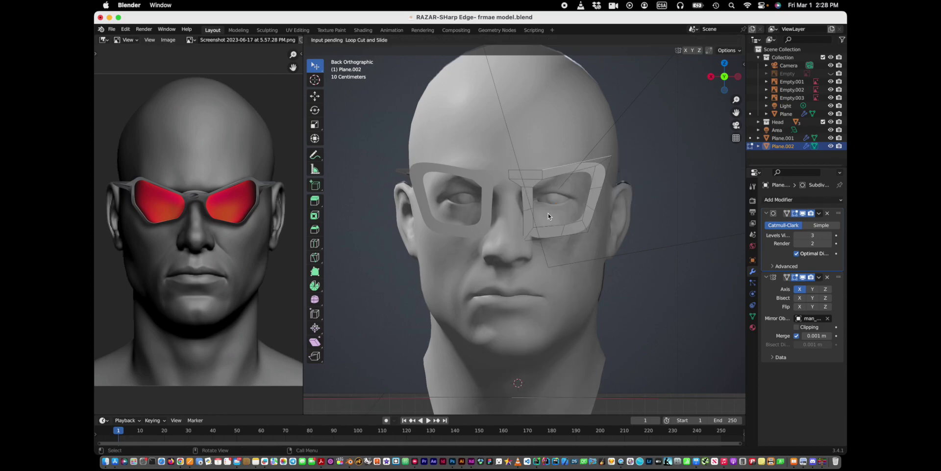
left_click(548, 168)
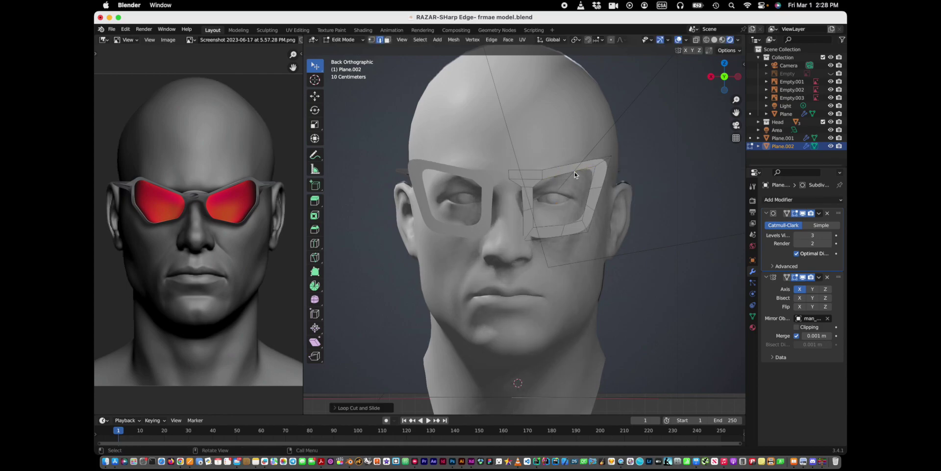
middle_click_drag(625, 196, 649, 187)
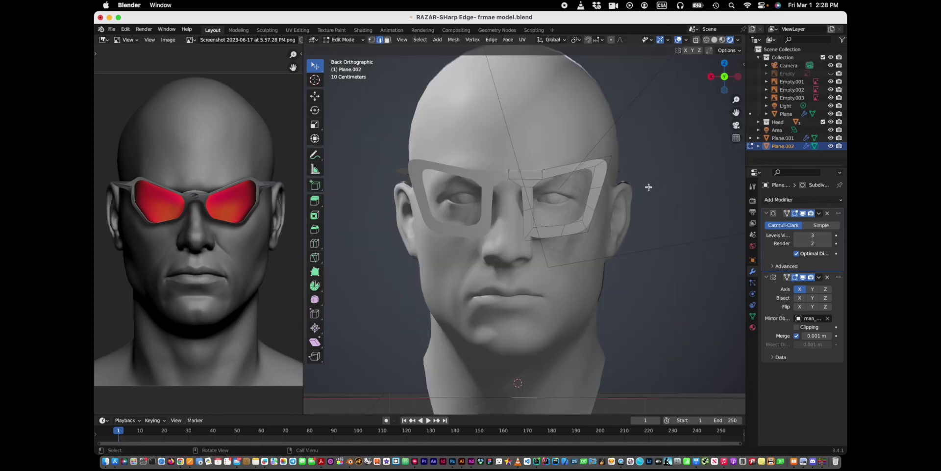
left_click(606, 171)
right_click(606, 172)
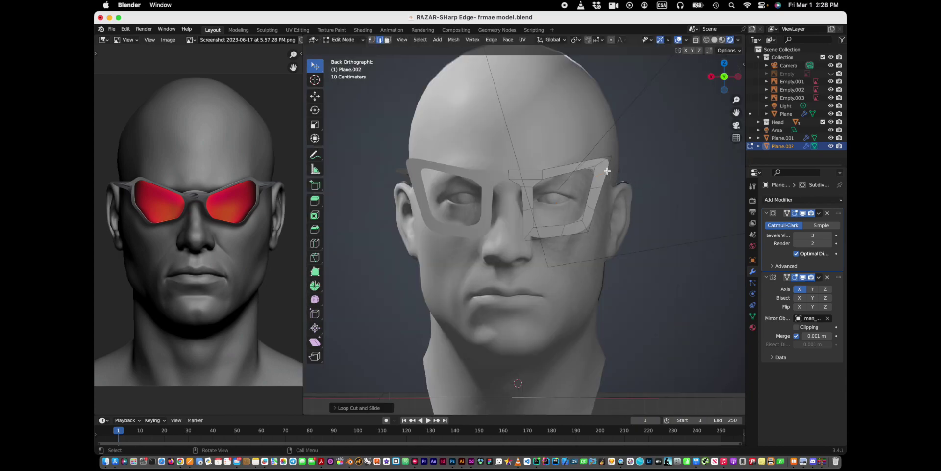
left_click(605, 176)
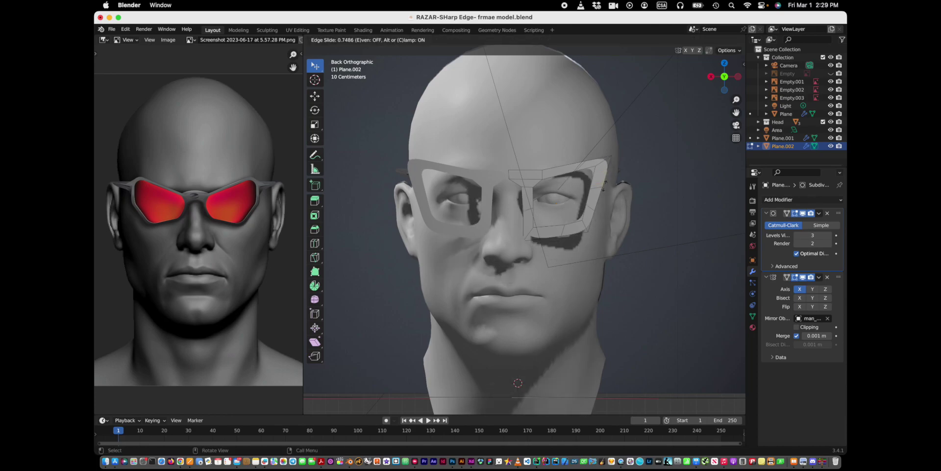
left_click(596, 189)
- Add several more loop cuts, including on the lower frame, and slide an edge
left_click(609, 192)
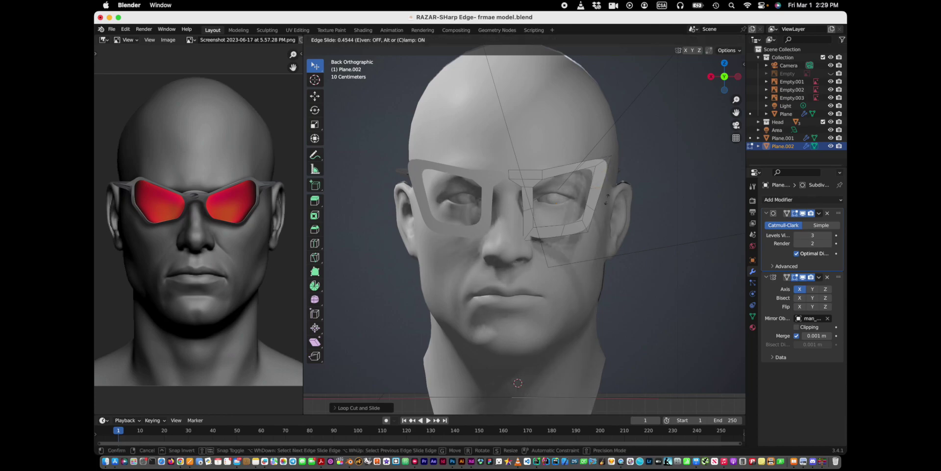
left_click(598, 188)
left_click(597, 189)
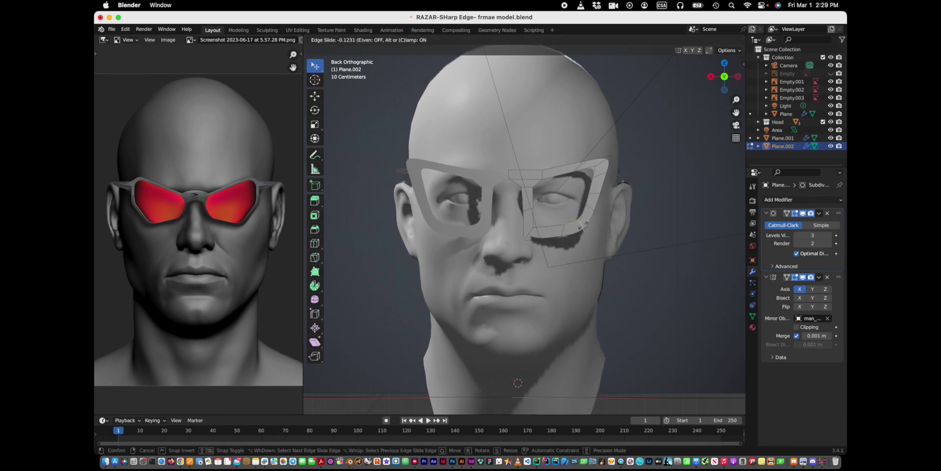
left_click(603, 162)
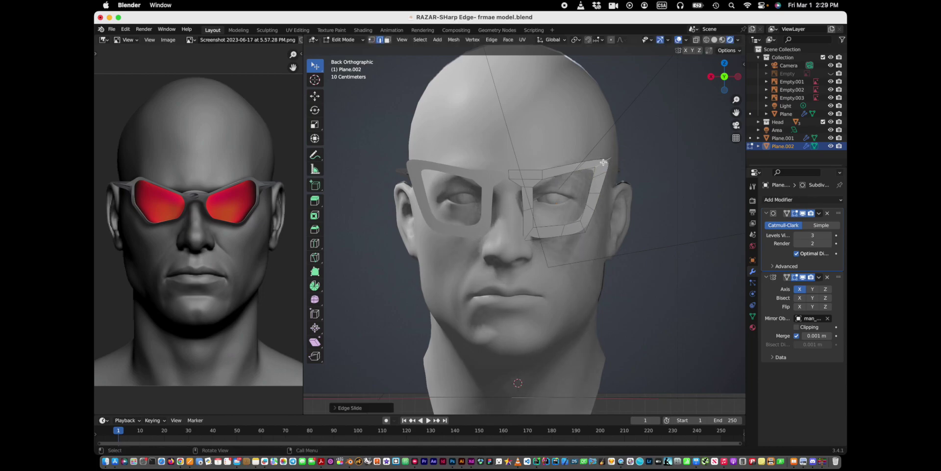
left_click(550, 225)
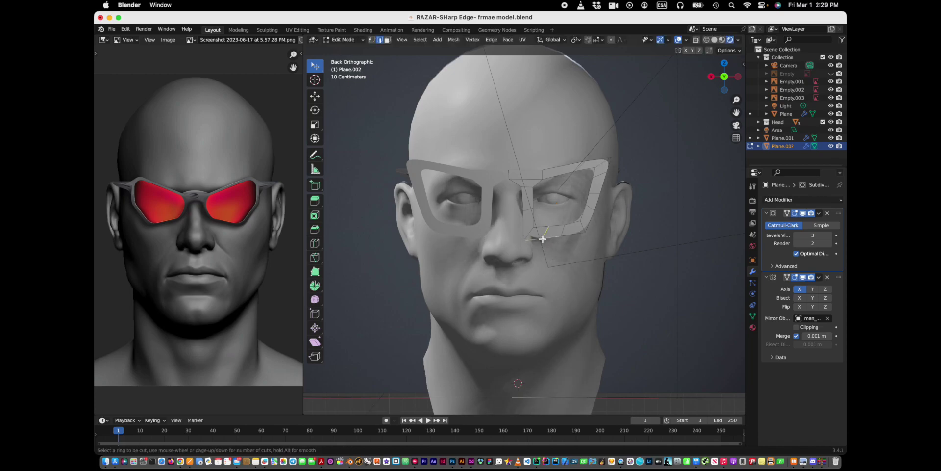
left_click(543, 239)
left_click(529, 239)
key("Escape")
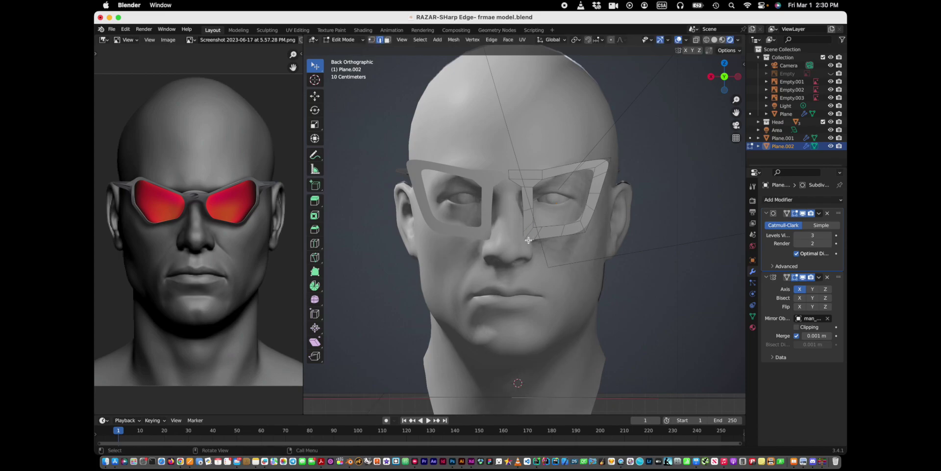
key("g")
key("g")
left_click(530, 240)
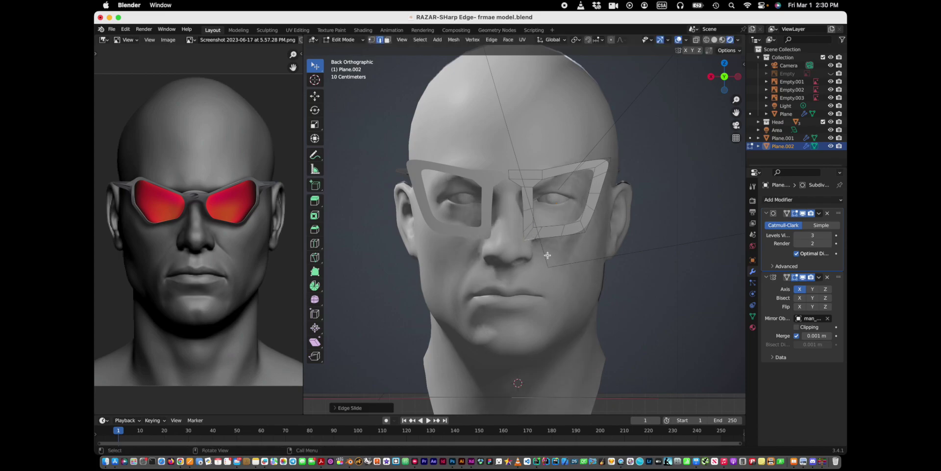
- Dissolve the frame edge near the nose bridge to simplify the shape
left_click(533, 178)
right_click(534, 179)
left_click(527, 378)
middle_click_drag(602, 256, 606, 259)
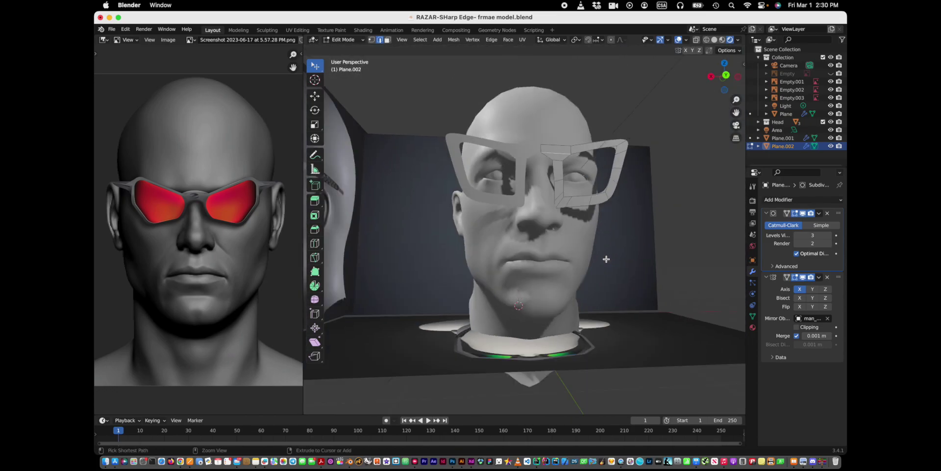
- In front orthographic view, rotate the right outer rim vertices to the reference angle, then switch to Chrome
key("ctrl+KP_1")
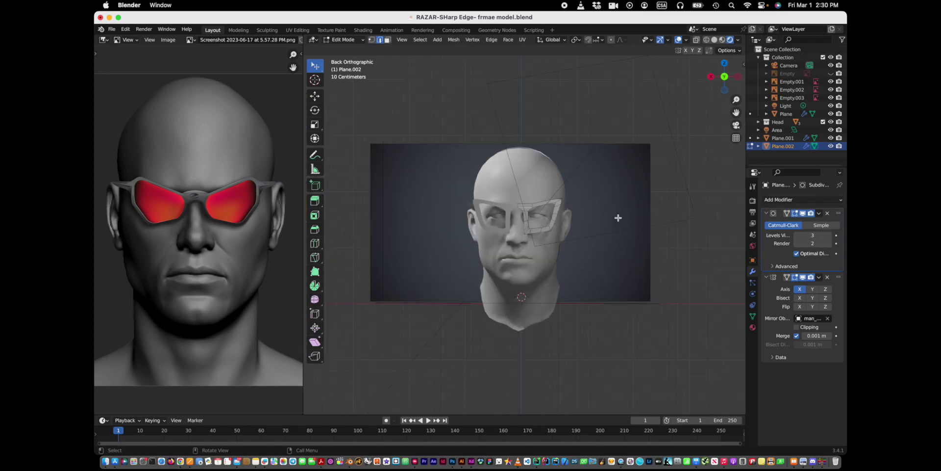
scroll(605, 207, "up", 5)
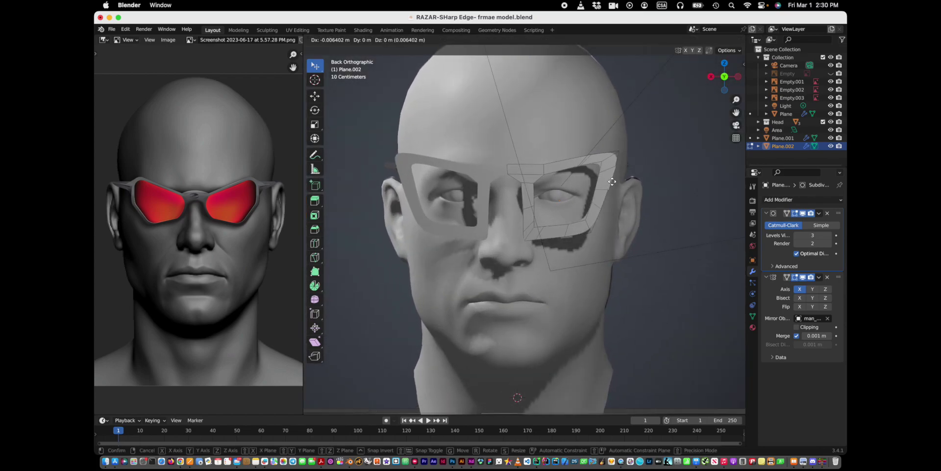
key("r")
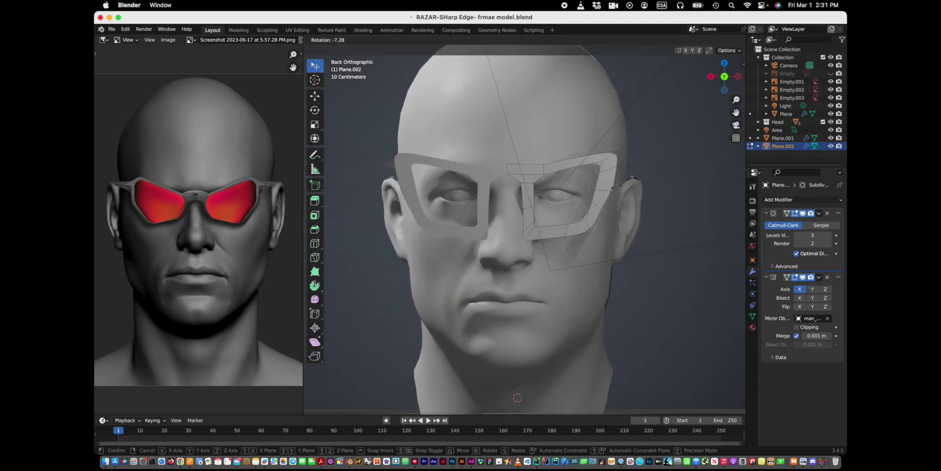
left_click(610, 174)
key("r")
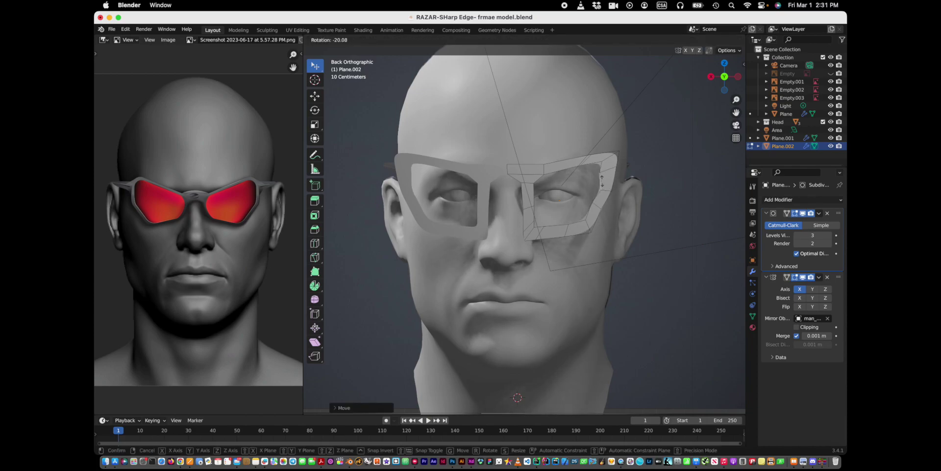
left_click(602, 181)
key("r")
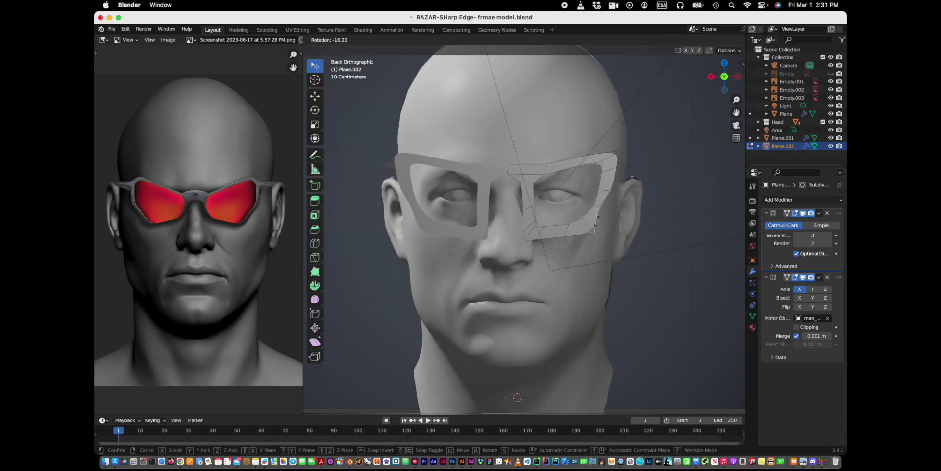
left_click(597, 222)
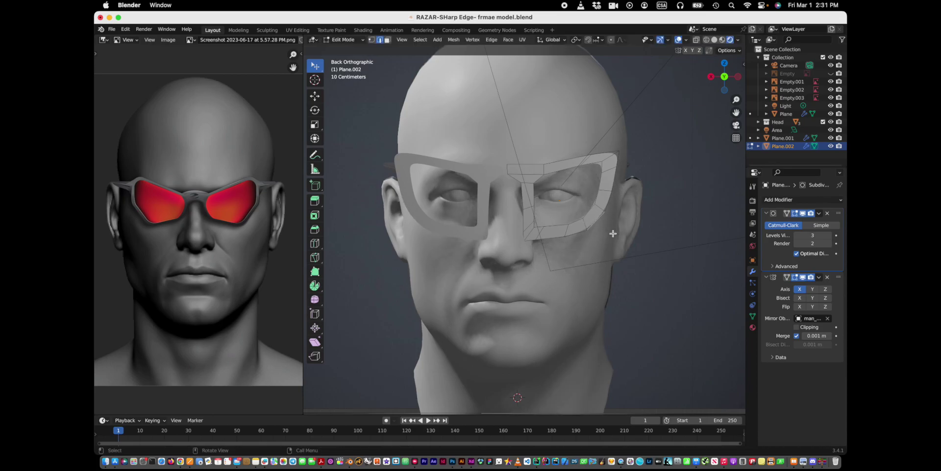
left_click(183, 439)
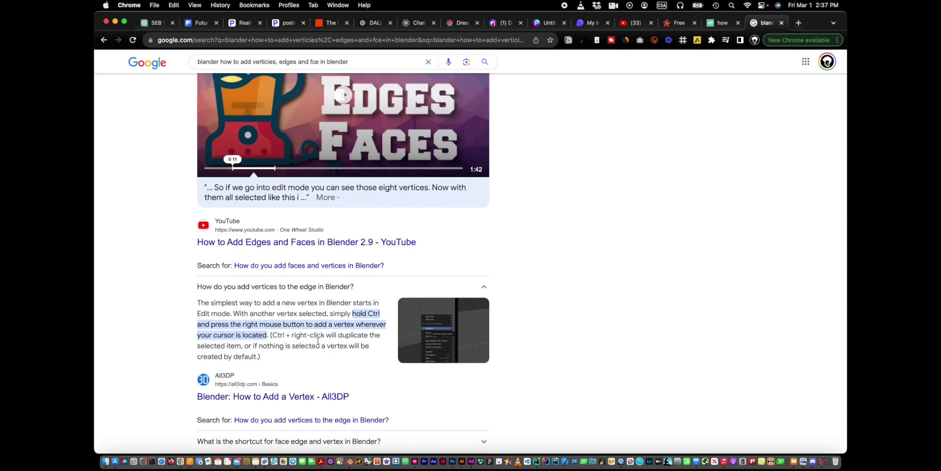
- Back in Blender, switch to vertex select and open the vertex context menu for LoopTools
left_click(350, 454)
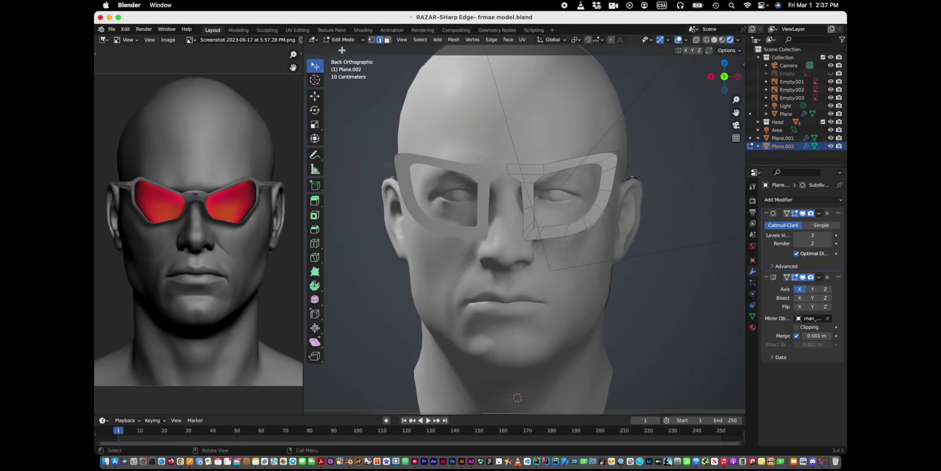
left_click(372, 40)
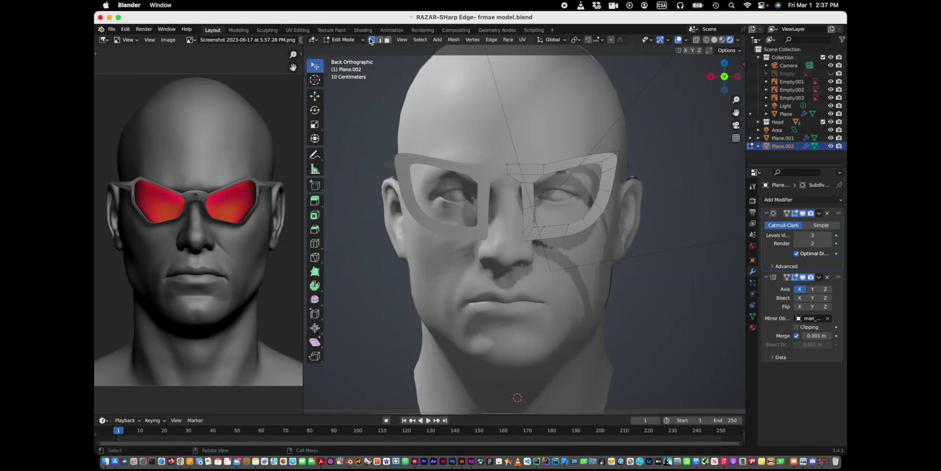
right_click(553, 237)
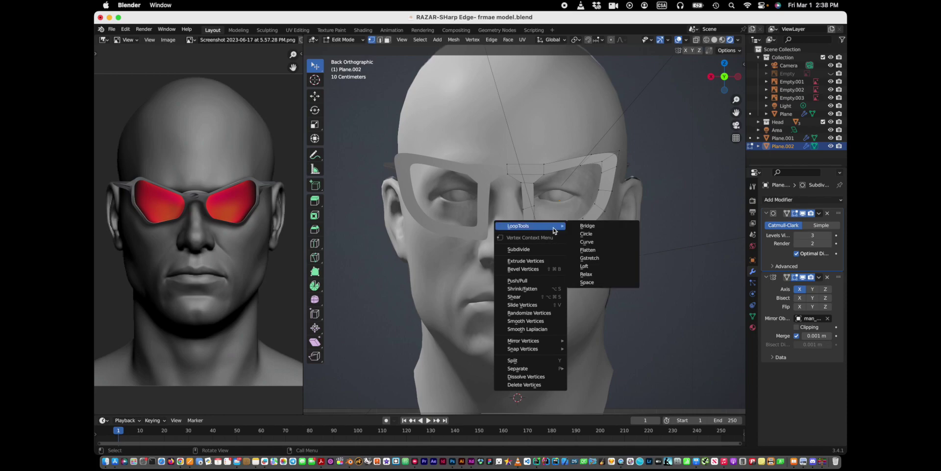
- Bridge the selected vertices with LoopTools and move the inner vertices toward the lens corner
left_click(583, 226)
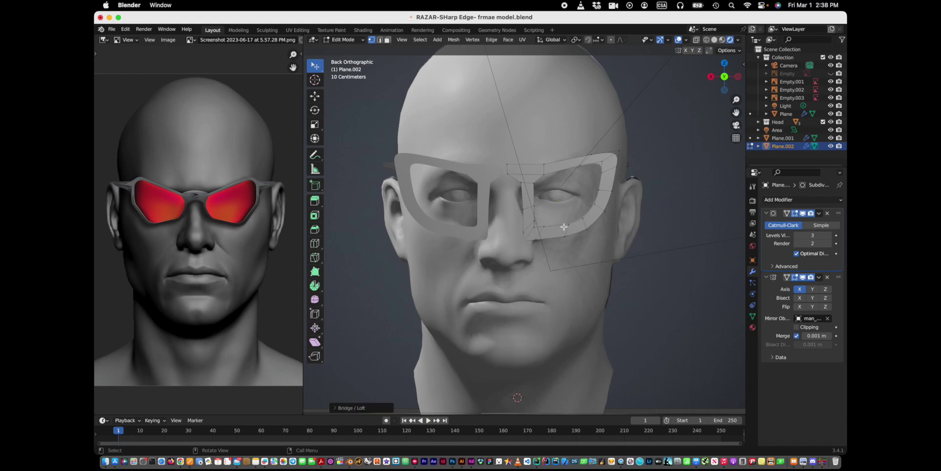
key("g")
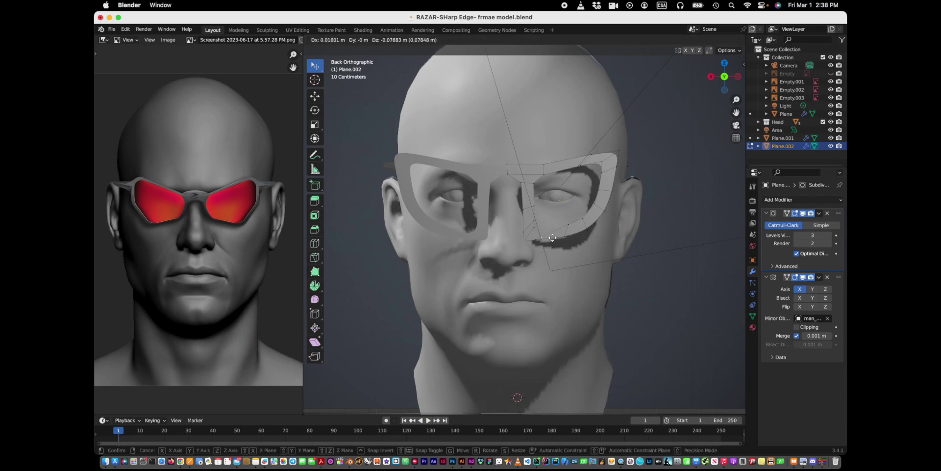
left_click(543, 236)
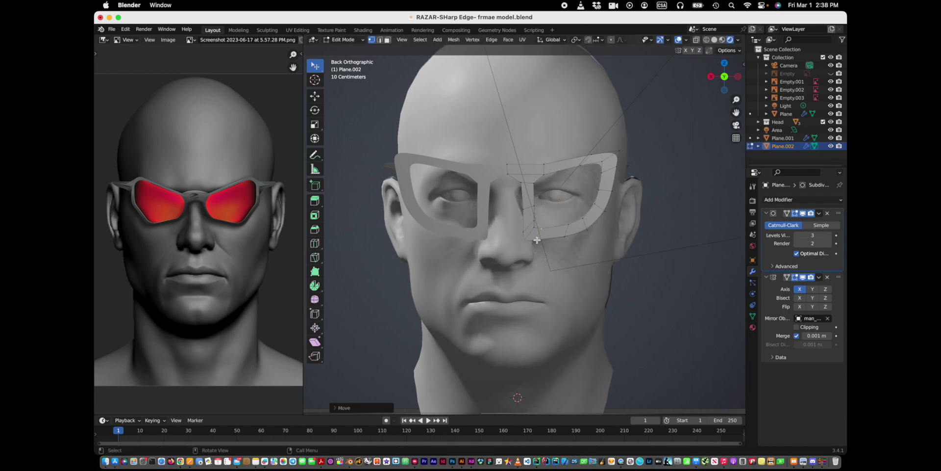
key("g")
left_click(542, 236)
key("g")
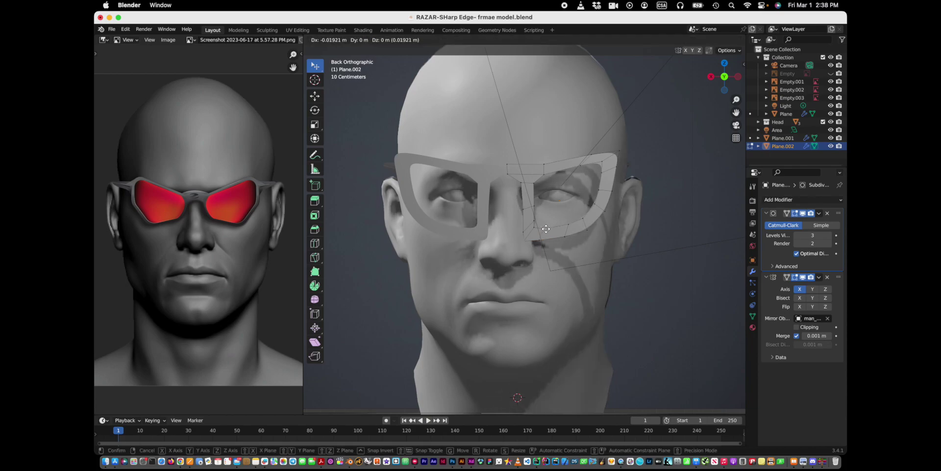
left_click(546, 228)
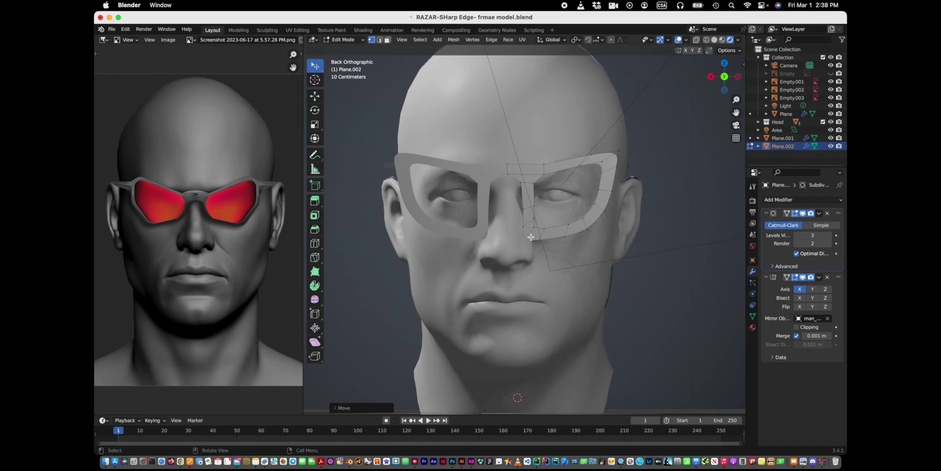
- Move and angle the right lens frame's inner corner near the nose to match the reference
left_click(379, 40)
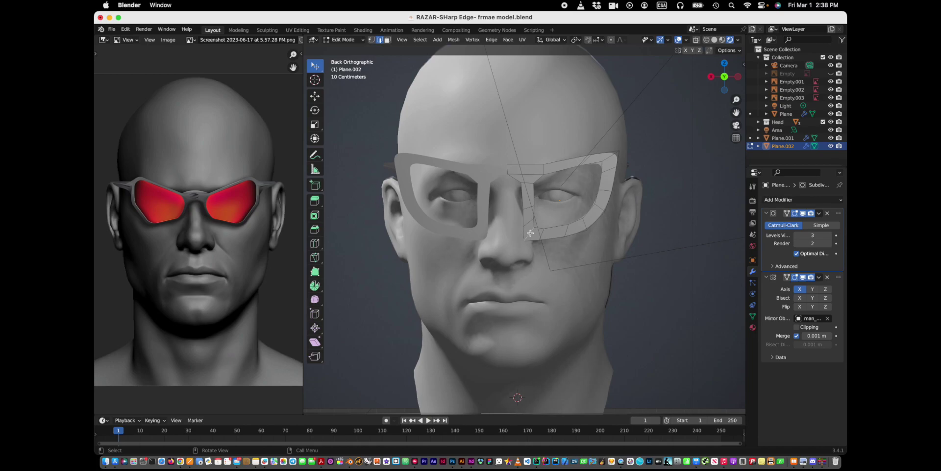
key("g")
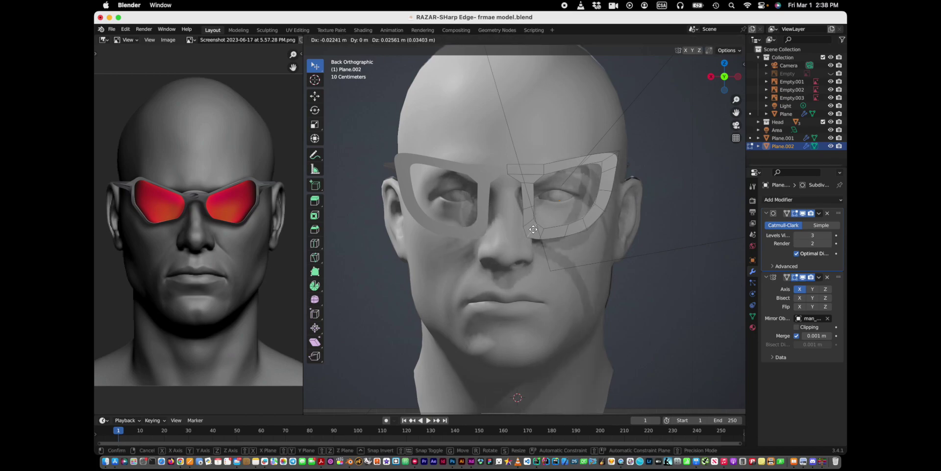
left_click(533, 230)
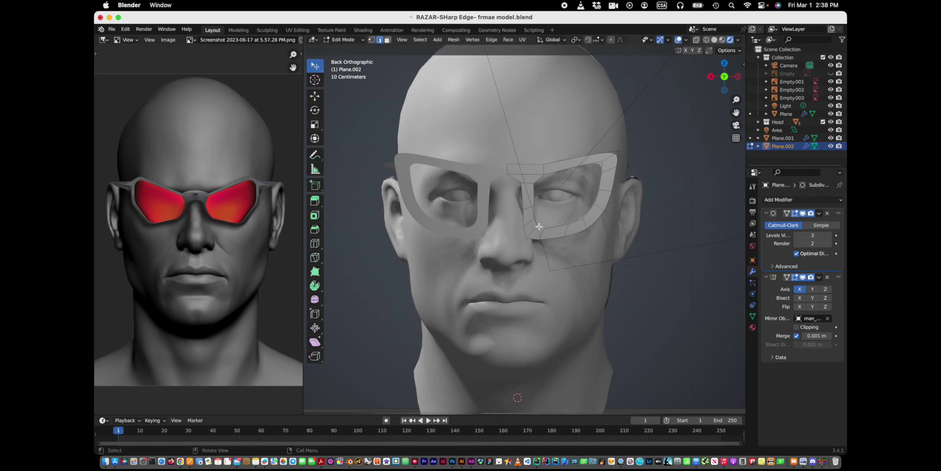
key("g")
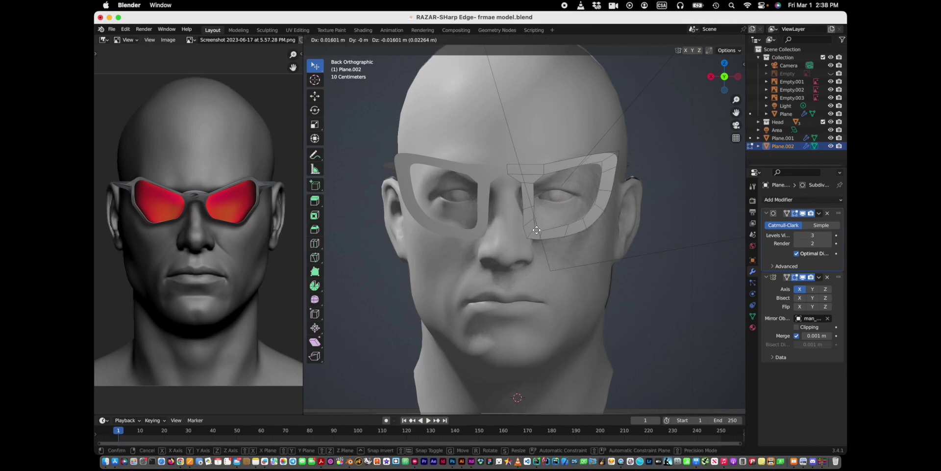
left_click(551, 231)
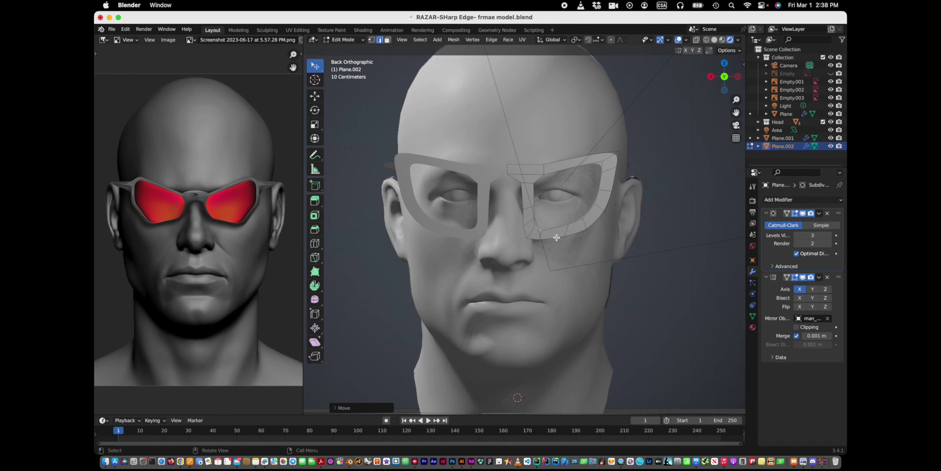
key("g")
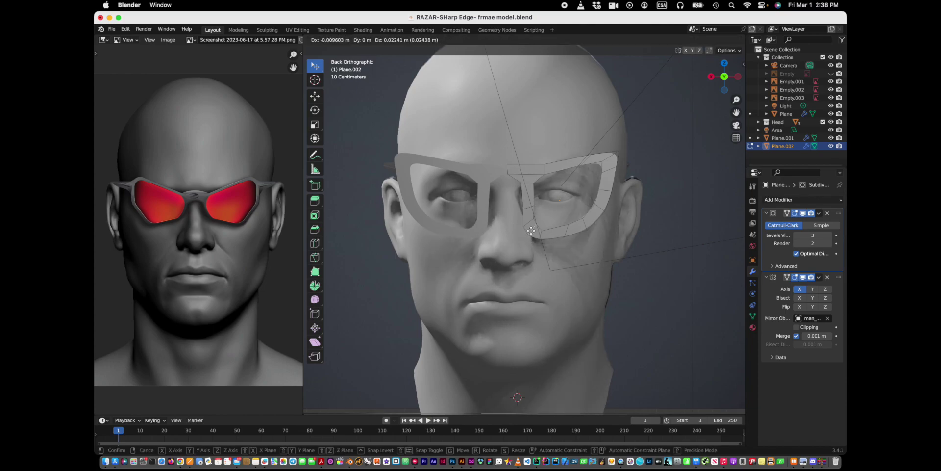
left_click(531, 230)
key("r")
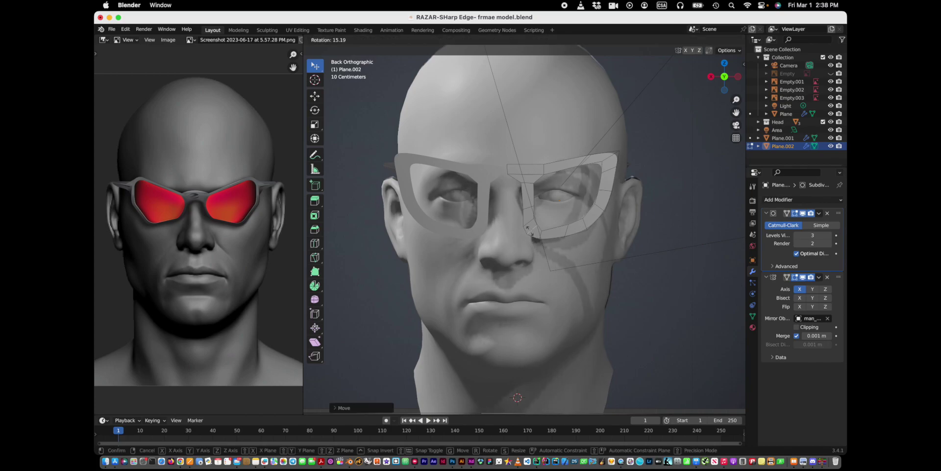
left_click(531, 229)
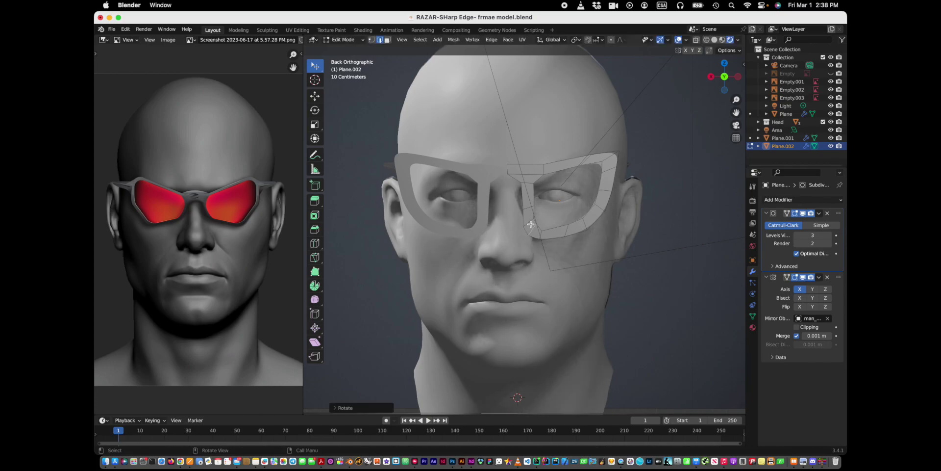
key("r")
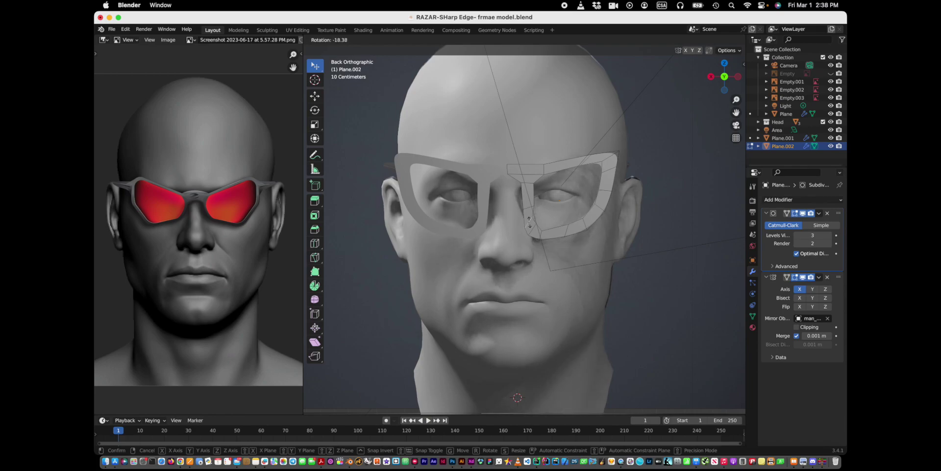
left_click(530, 223)
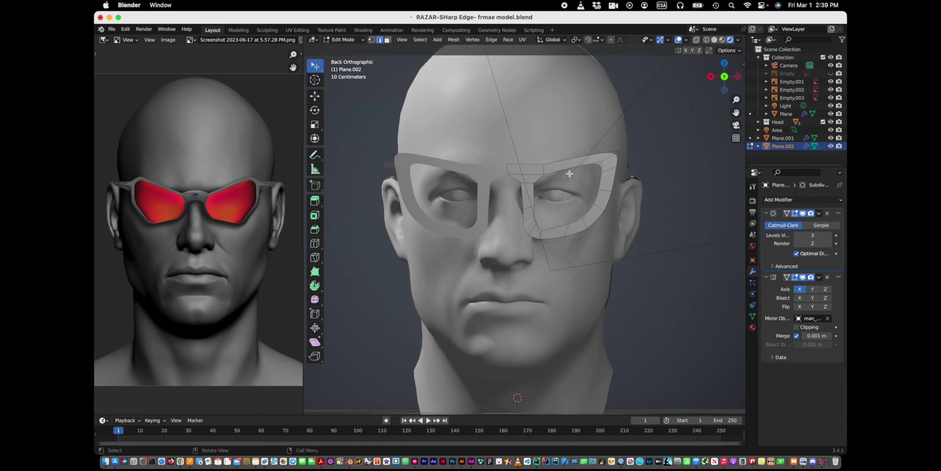
- Push the upper outer corner further outward and pull a lens-rim vertex outward
key("g")
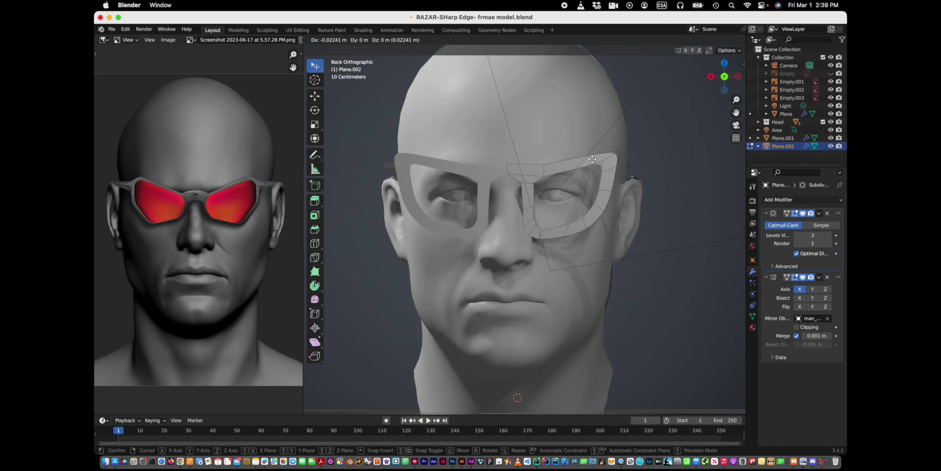
left_click(592, 157)
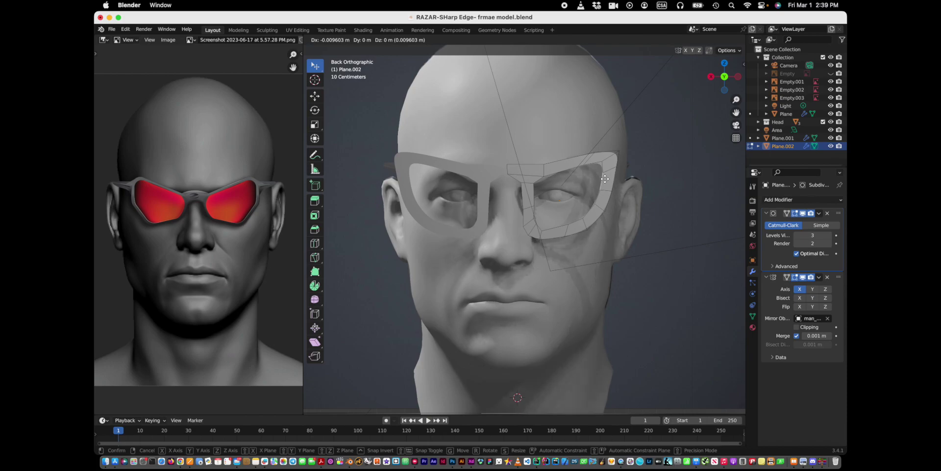
key("g")
left_click(617, 179)
key("r")
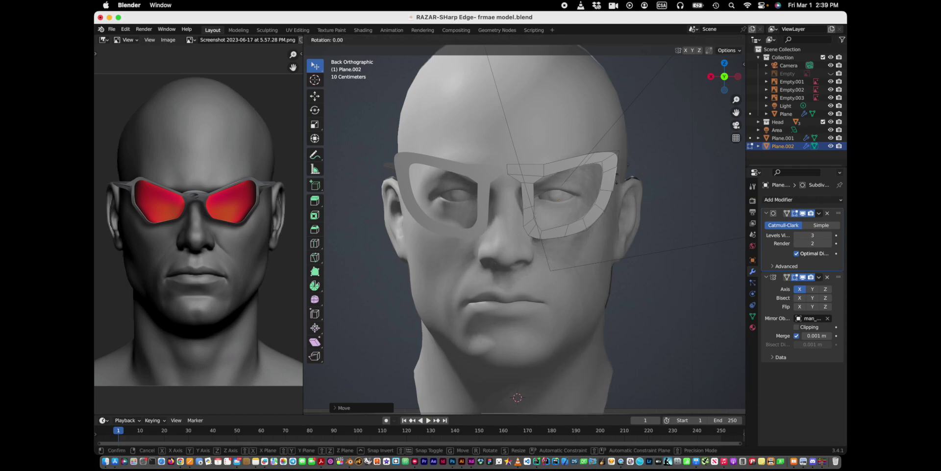
key("x")
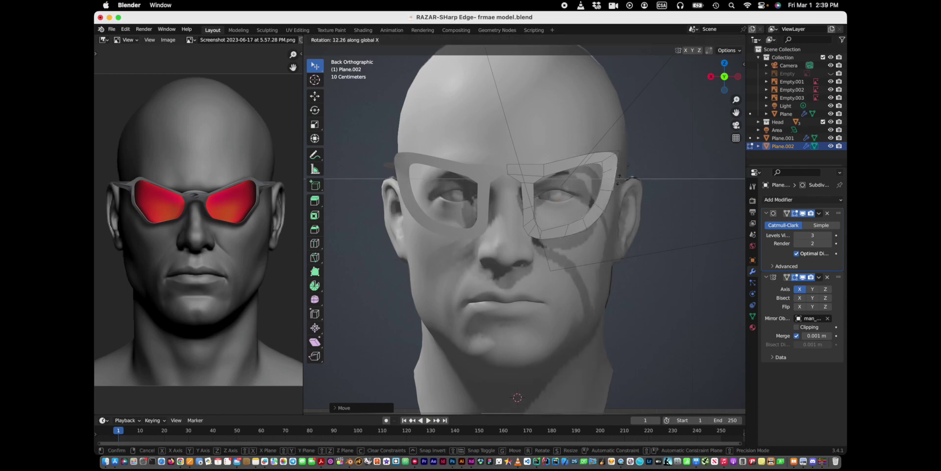
right_click(619, 179)
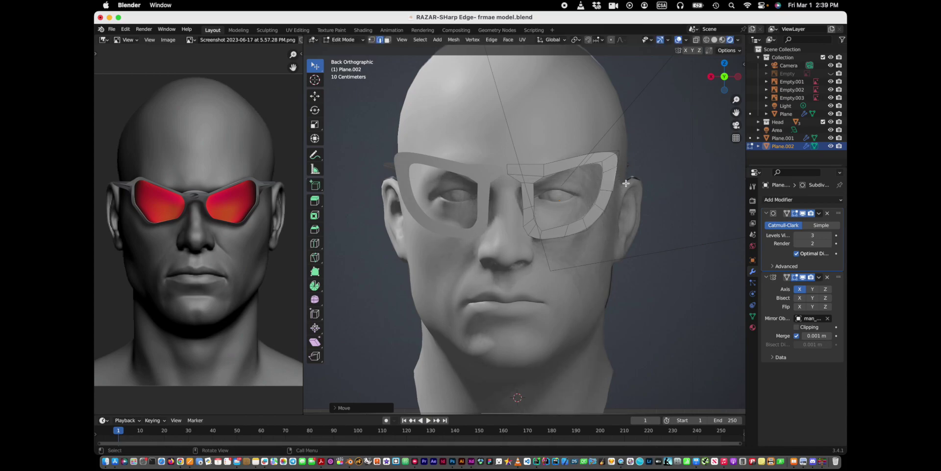
left_click(598, 197)
left_click_drag(598, 197, 606, 199)
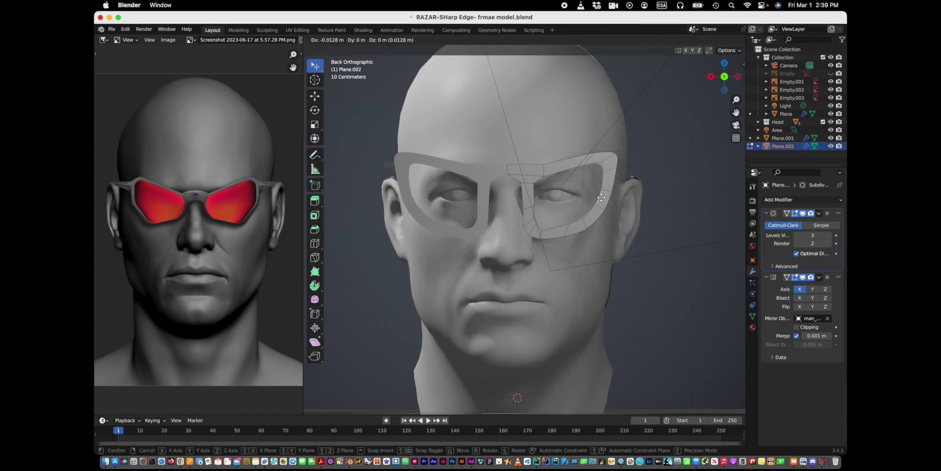
key("g")
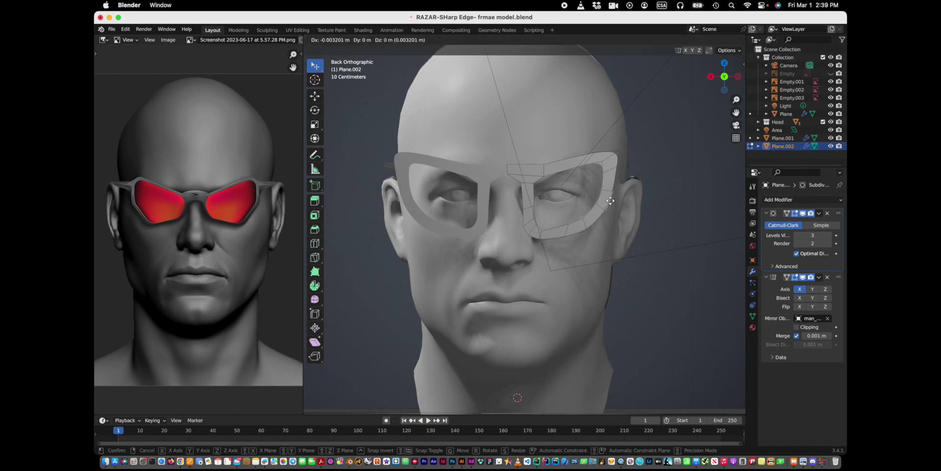
left_click(611, 201)
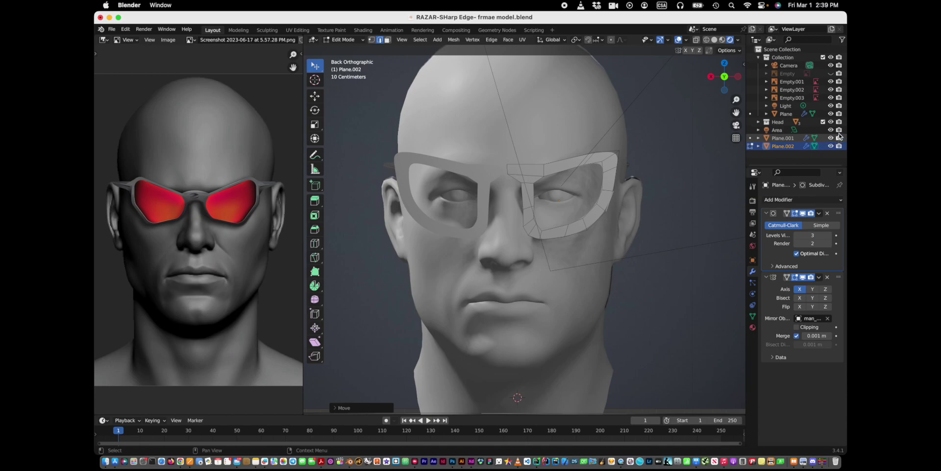
- Hide the head model and nudge the frame's upper outer corner vertices
left_click(831, 122)
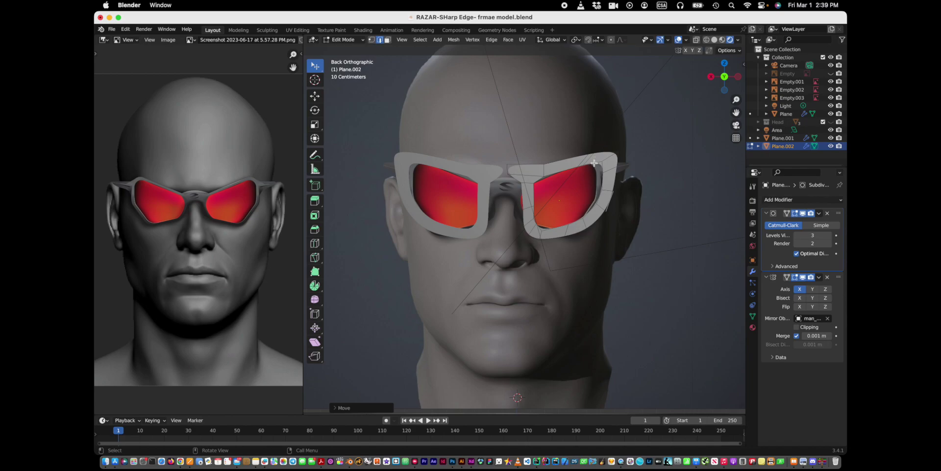
key("g")
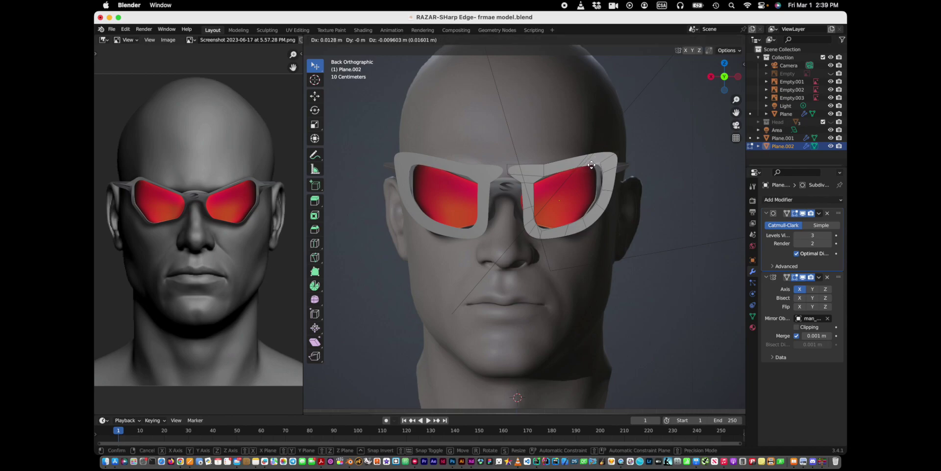
left_click(592, 165)
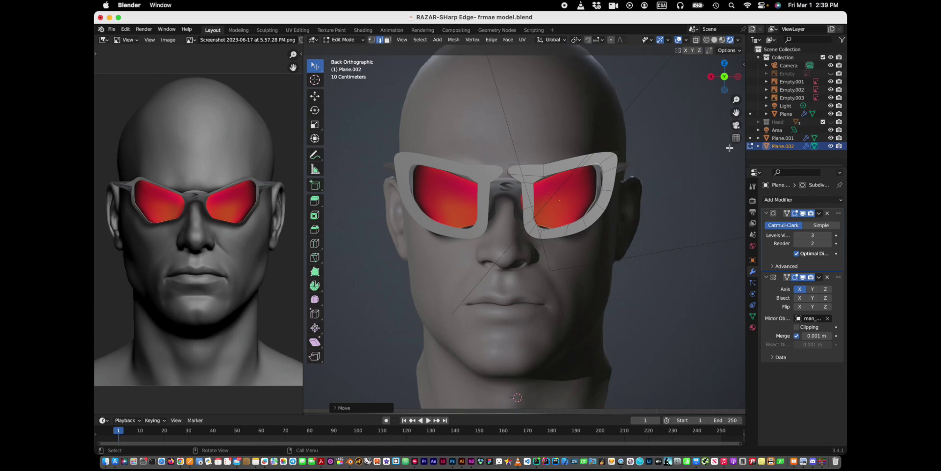
- Toggle the frame to compare with the reference, then view it see-through in X-ray
left_click(788, 147)
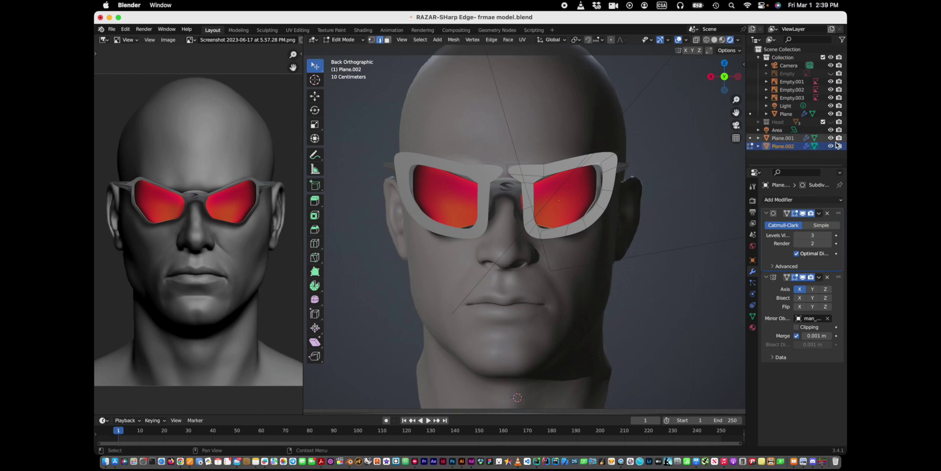
left_click(831, 146)
left_click(830, 147)
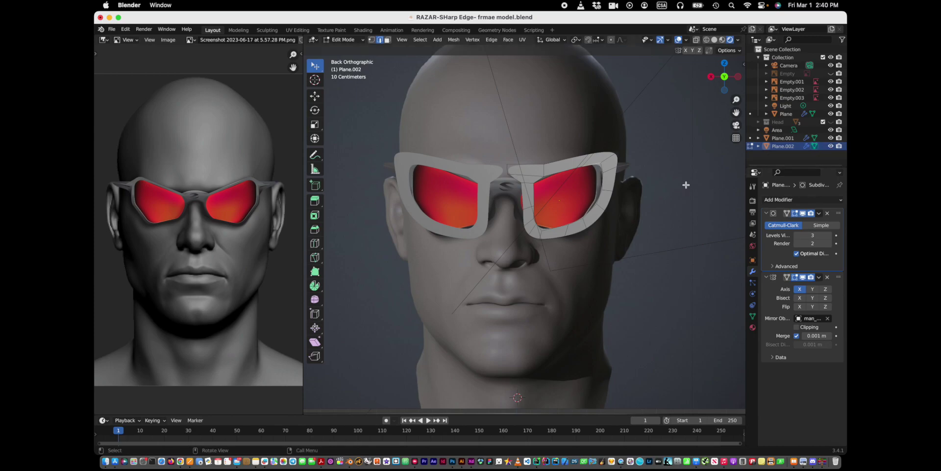
left_click(768, 146)
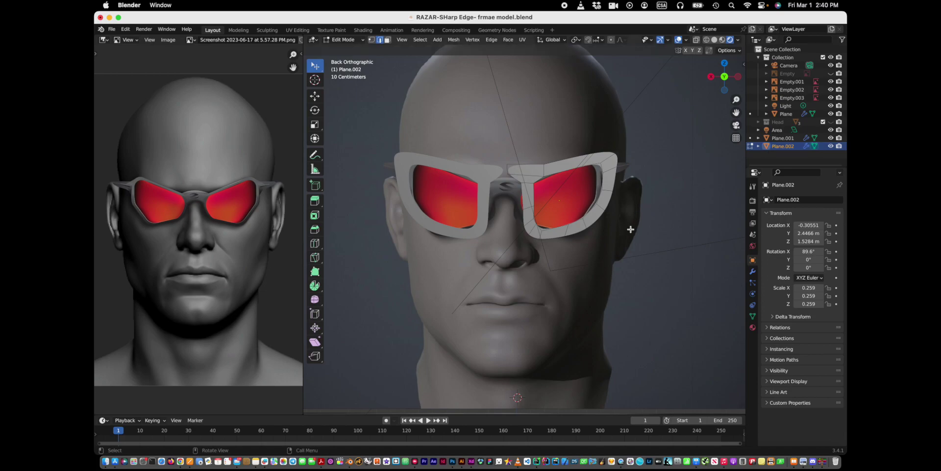
key("shift+z")
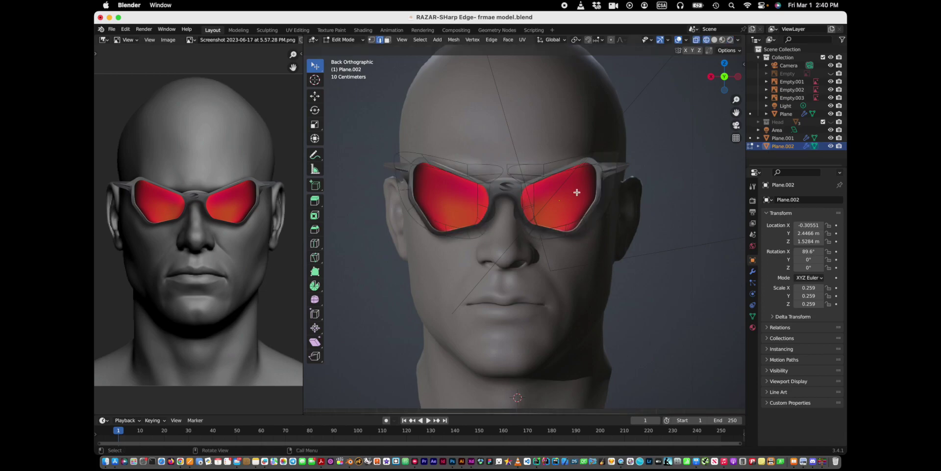
- Move the vertices above the bridge and lower the bridge vertex
key("g")
left_click(544, 179)
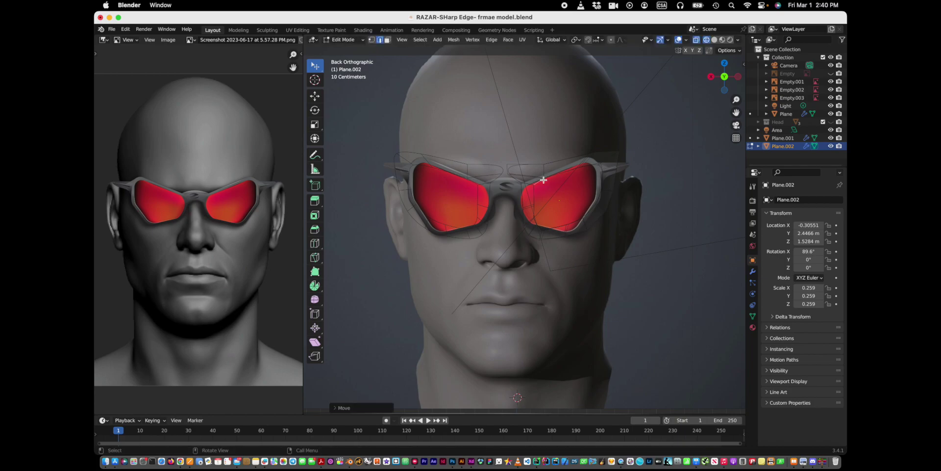
key("g")
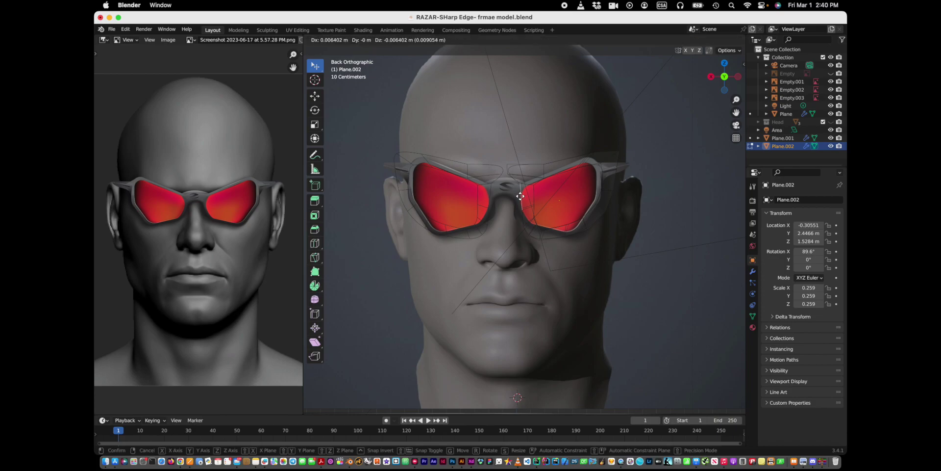
left_click(519, 197)
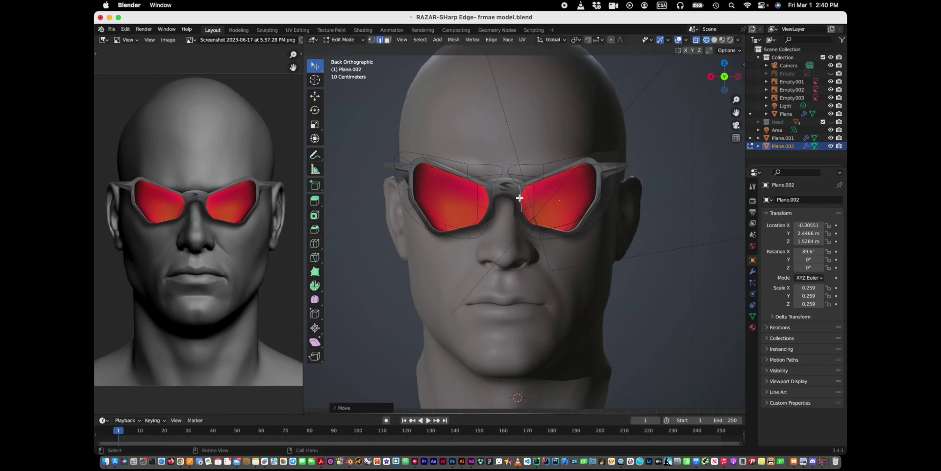
- Add a loop cut across the frame near the nose bridge and slide it into place
right_click(519, 198)
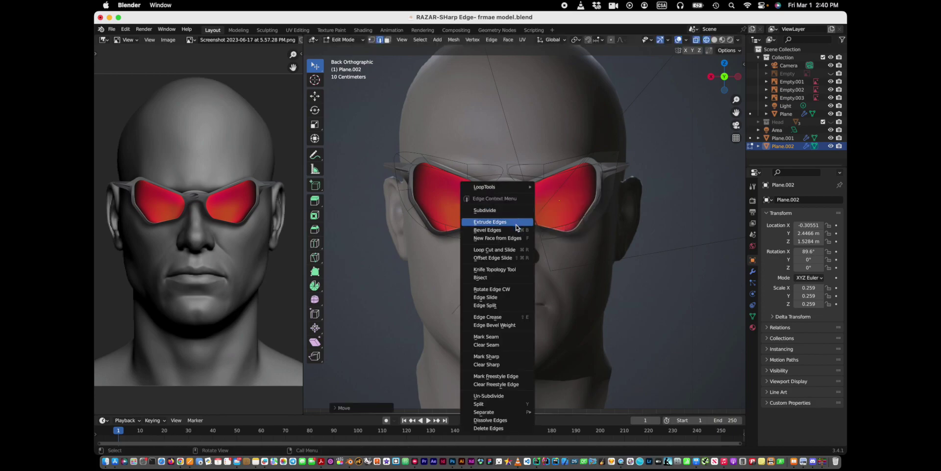
left_click(514, 250)
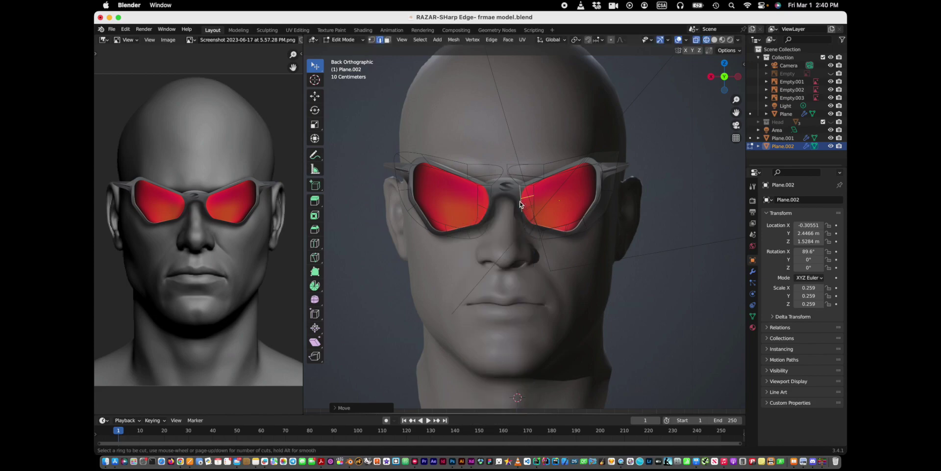
left_click(520, 204)
left_click(524, 198)
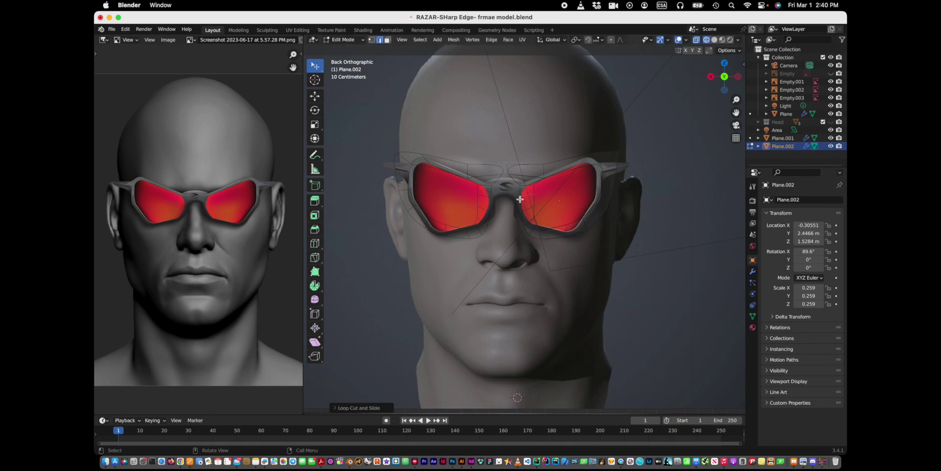
- Shift the inner lens corner vertices by the bridge and rotate them -65.20 degrees
key("g")
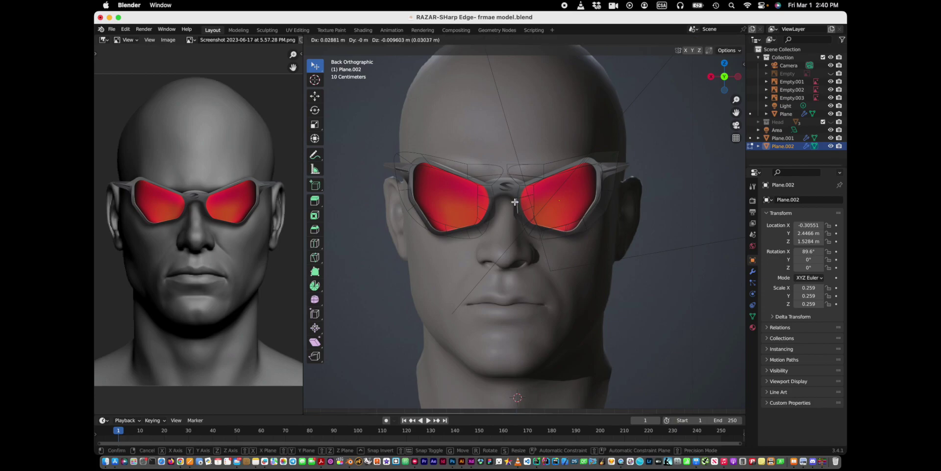
left_click(515, 201)
key("g")
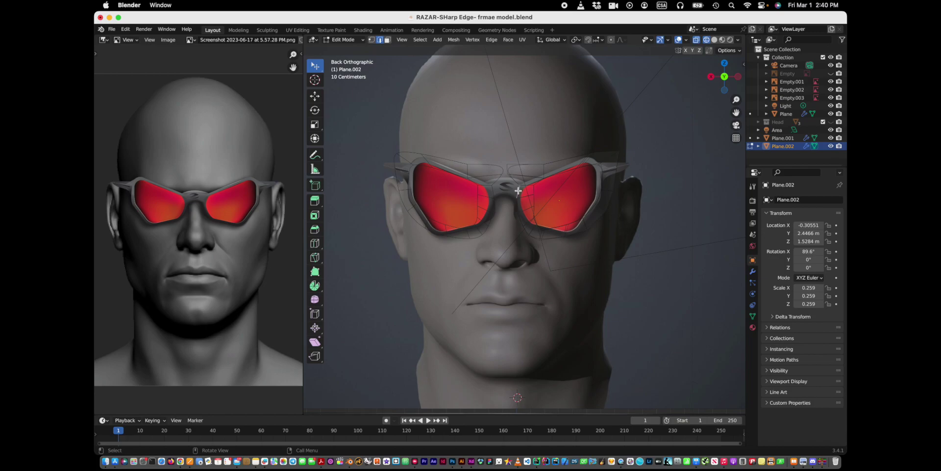
left_click(515, 194)
key("r")
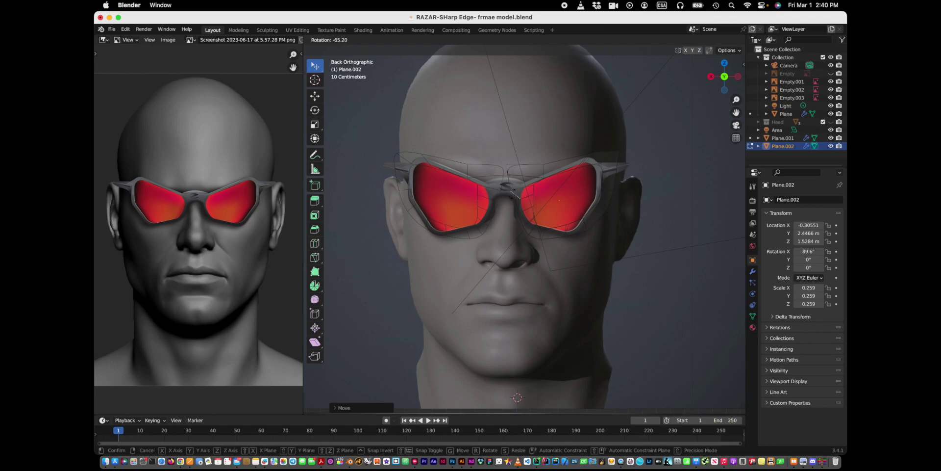
left_click(512, 194)
key("g")
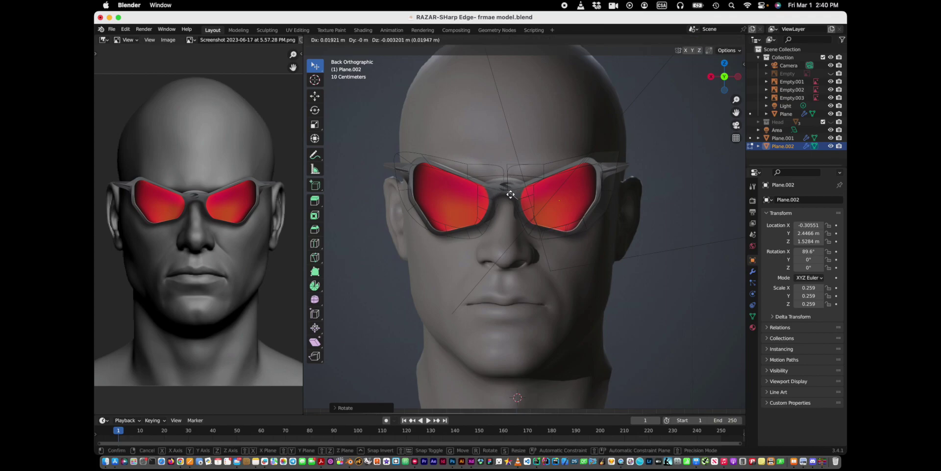
left_click(509, 194)
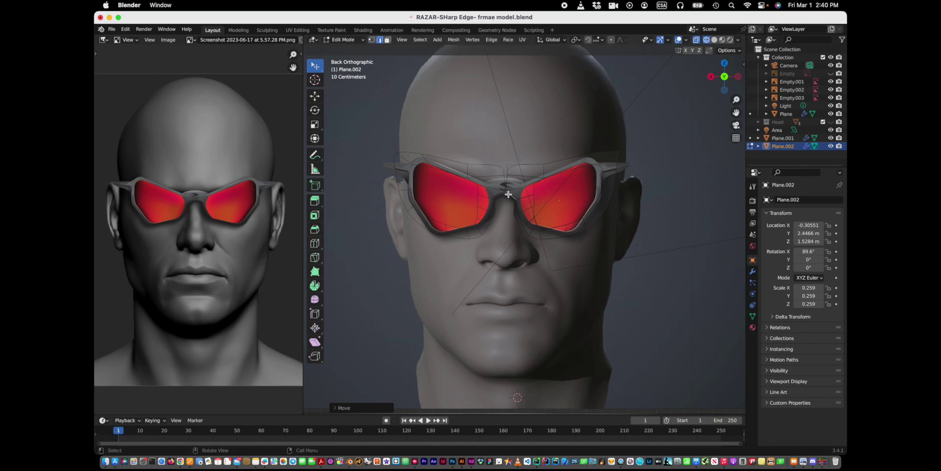
key("g")
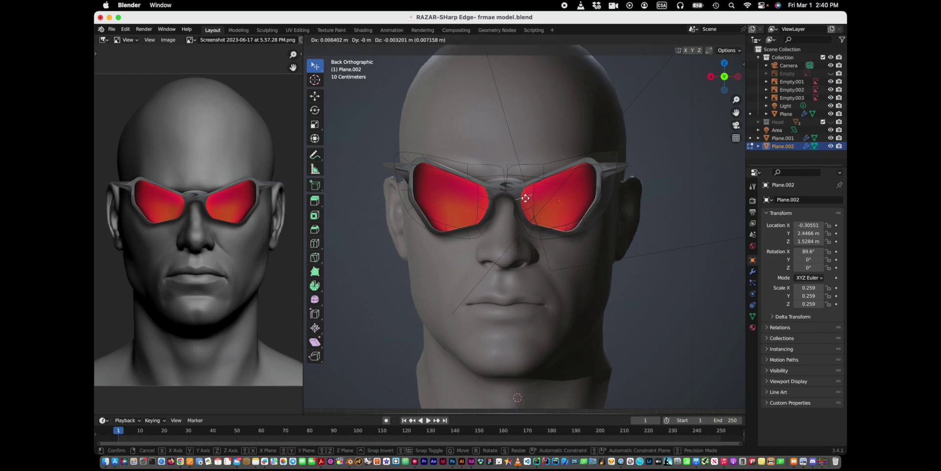
left_click(525, 198)
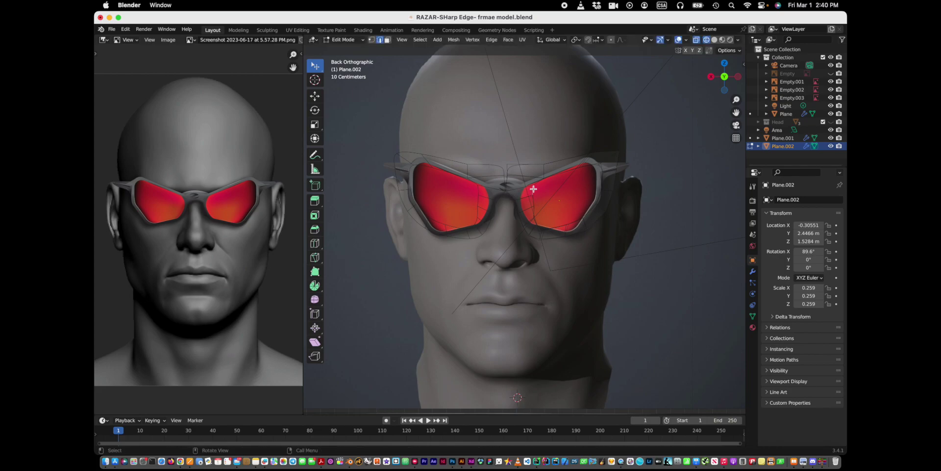
- Reposition the inner lens corner and frame edge, ending with a 19.57 degree rotation
key("g")
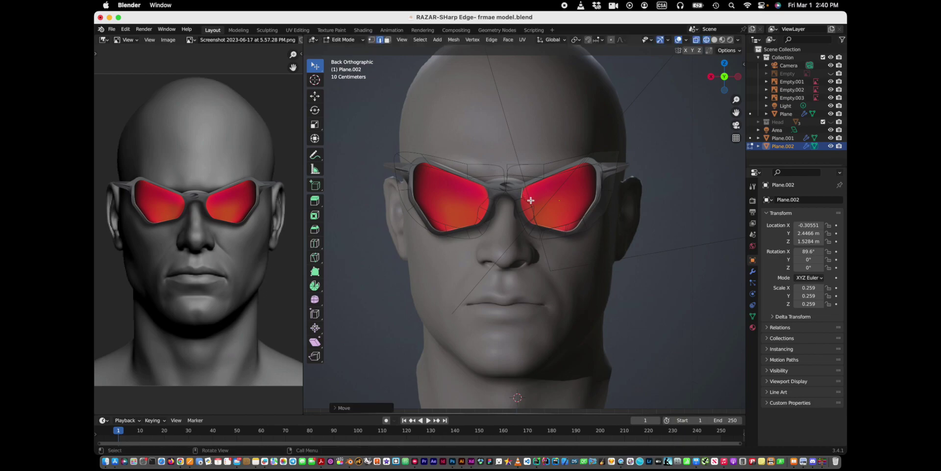
left_click(529, 201)
key("g")
left_click(524, 203)
key("r")
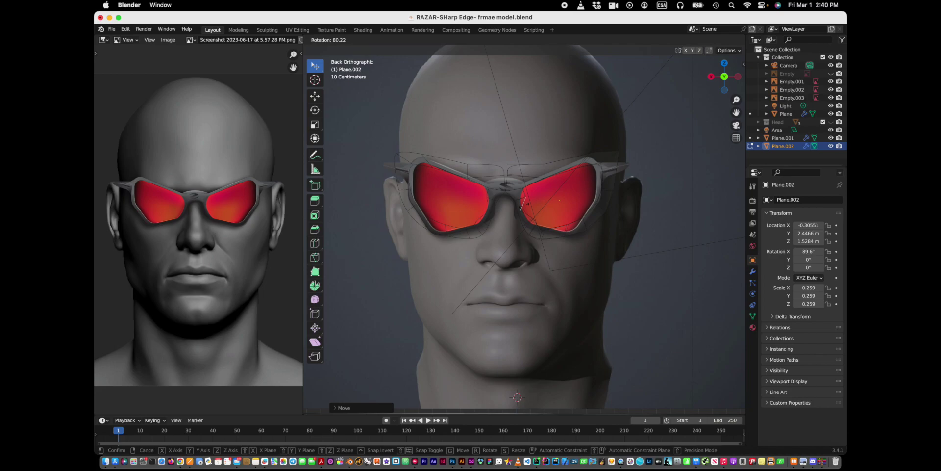
left_click(525, 205)
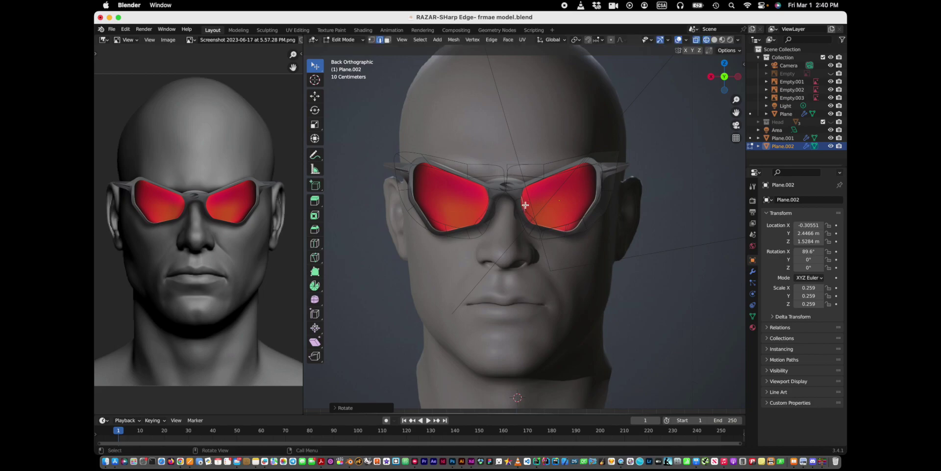
key("g")
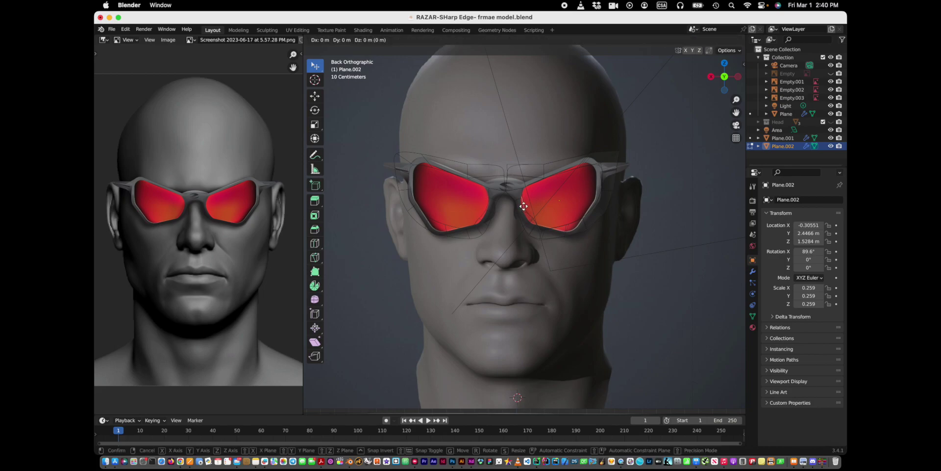
left_click(522, 208)
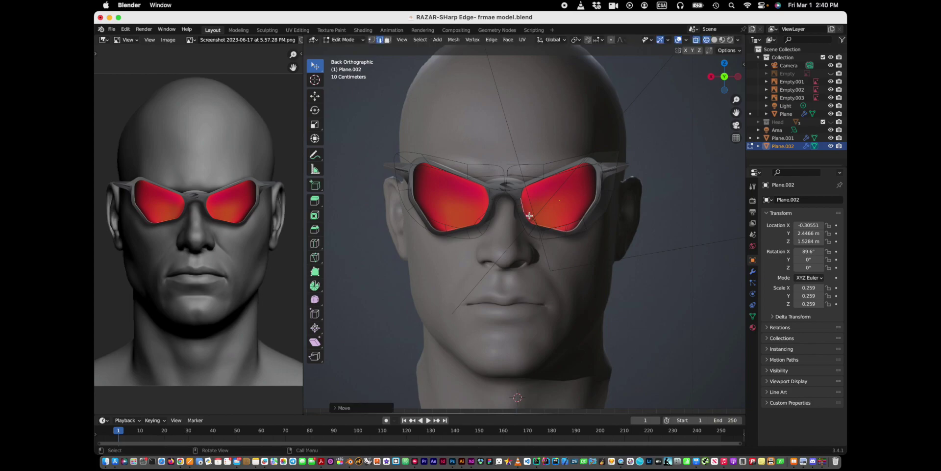
key("g")
left_click(527, 218)
key("r")
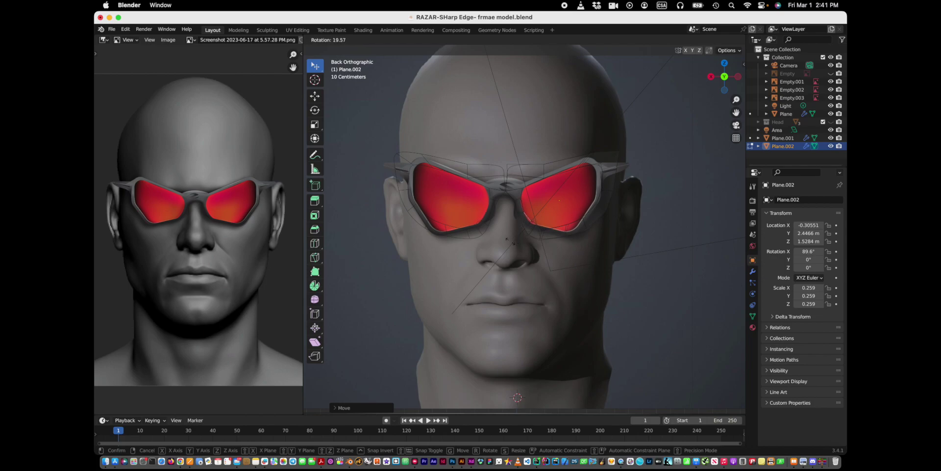
left_click(510, 241)
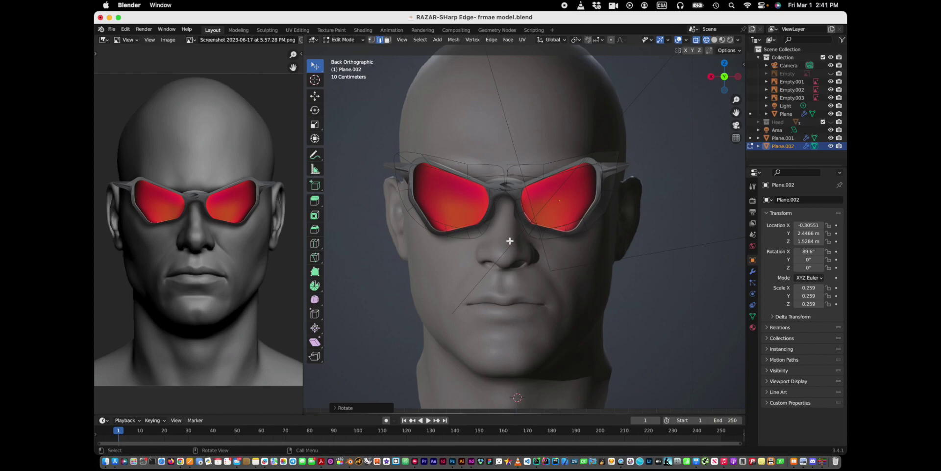
- Move and rotate an upper frame vertex, then select an edge near the bridge
left_click(550, 163)
key("g")
left_click(547, 169)
key("r")
left_click(557, 168)
key("g")
left_click(556, 168)
left_click(532, 173)
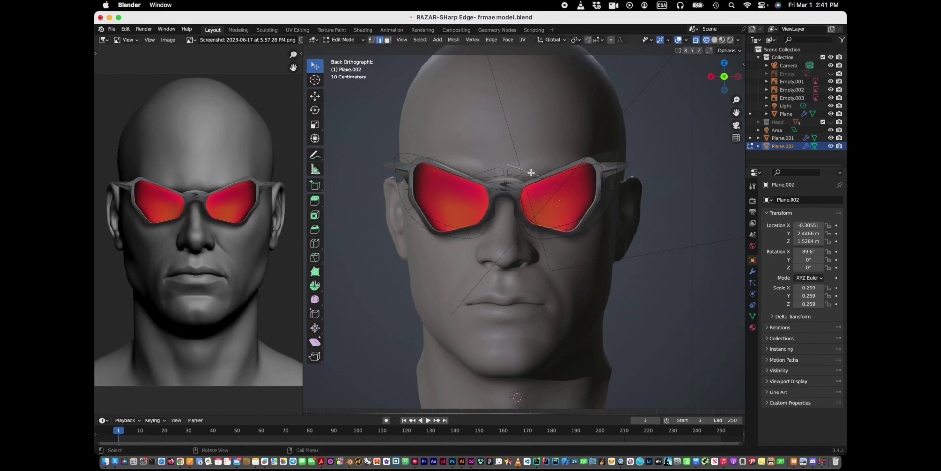
- Dissolve two edges near the nose bridge
right_click(531, 172)
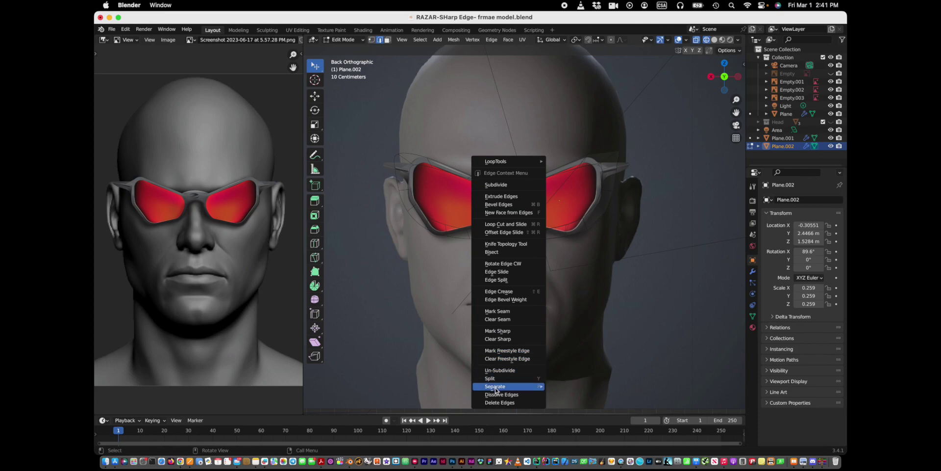
left_click(496, 394)
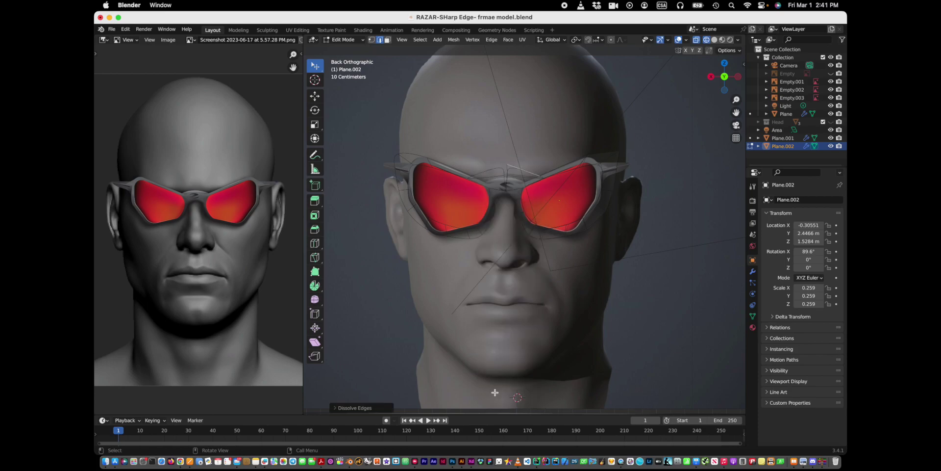
left_click(519, 177)
right_click(519, 176)
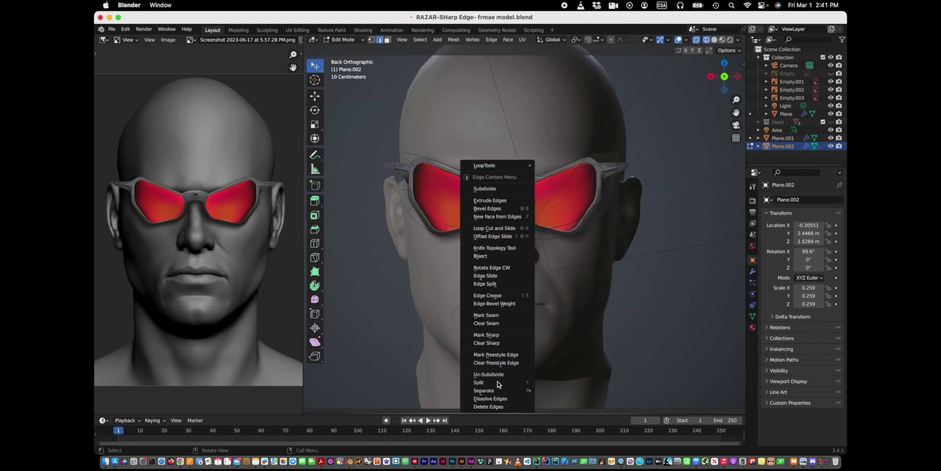
left_click(490, 399)
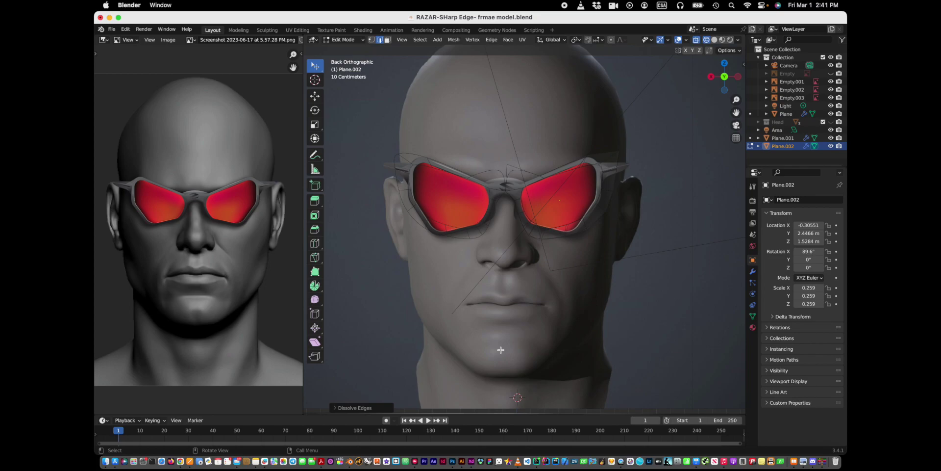
- Move and rotate a bridge edge step by step to follow the reference outline
left_click(514, 171)
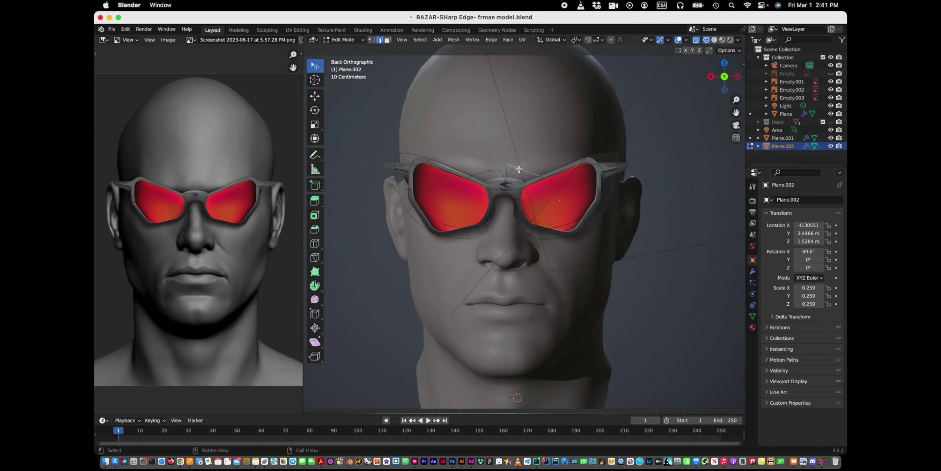
key("g")
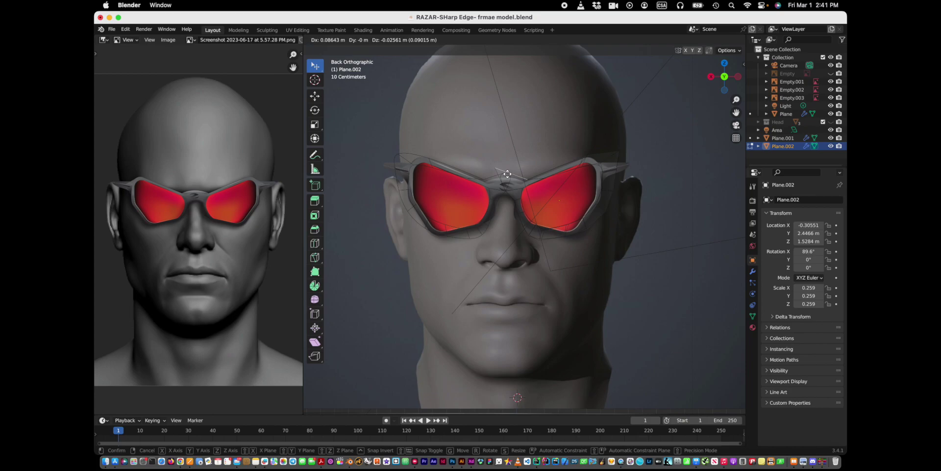
left_click(511, 175)
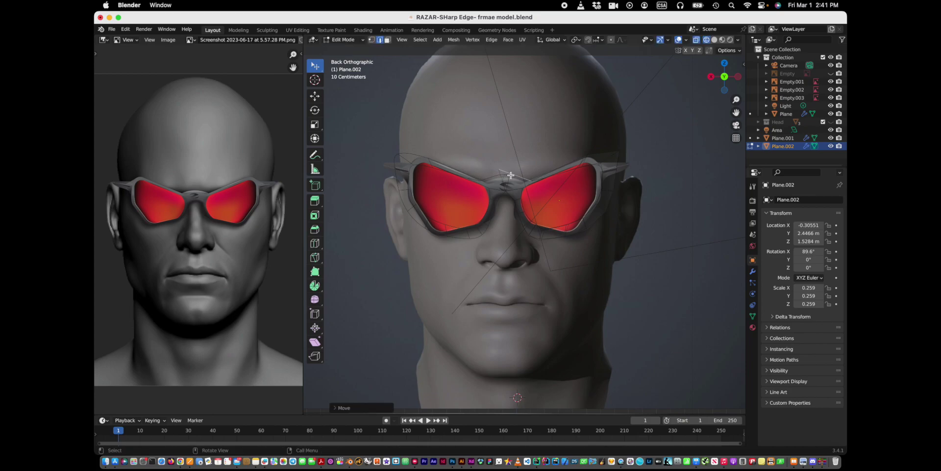
key("g")
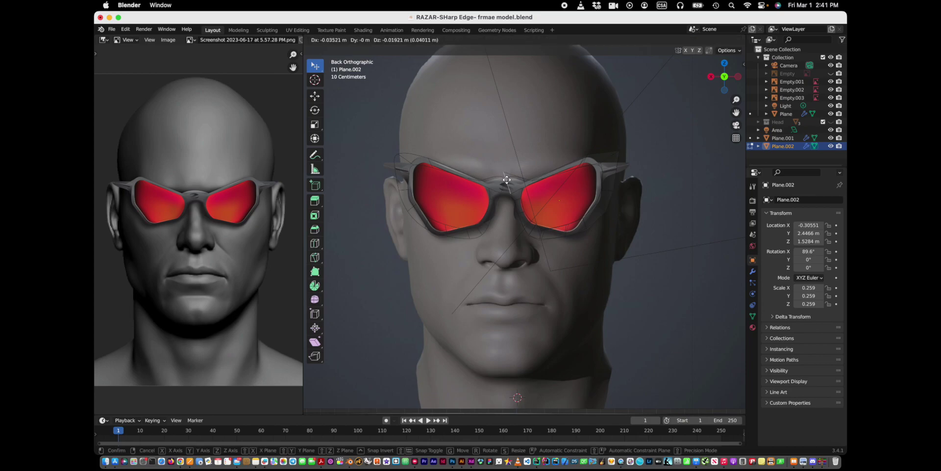
left_click(507, 181)
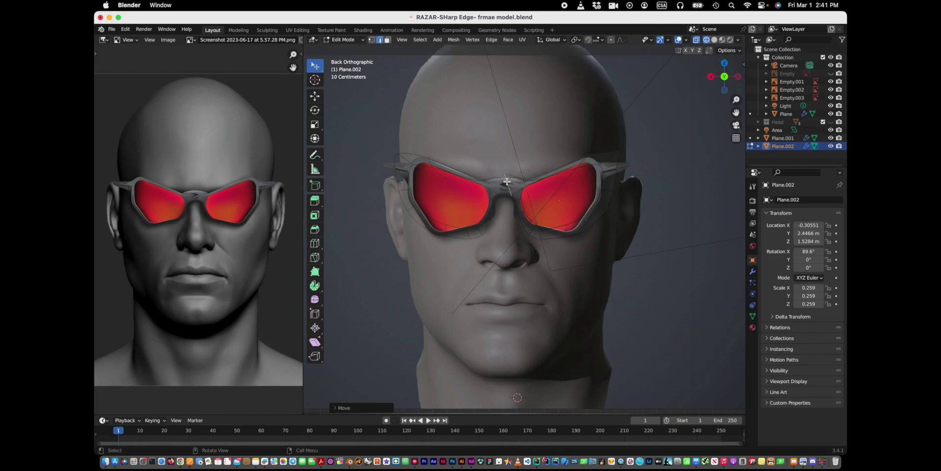
key("r")
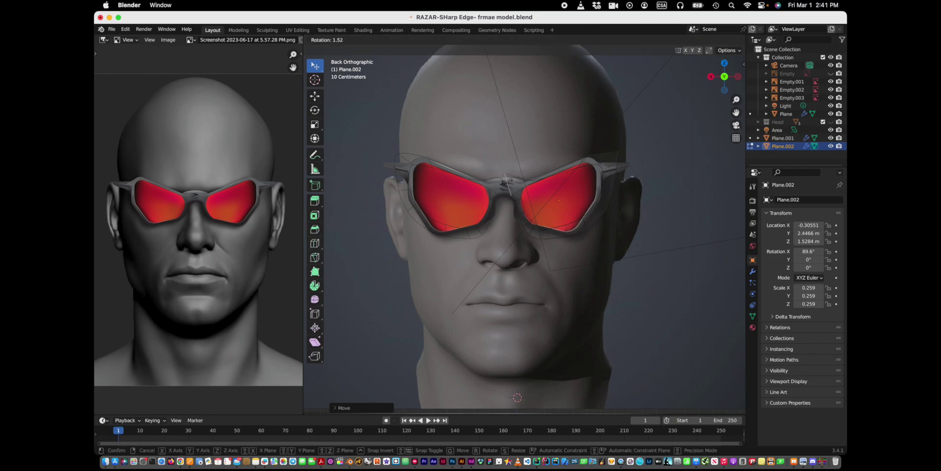
left_click(508, 182)
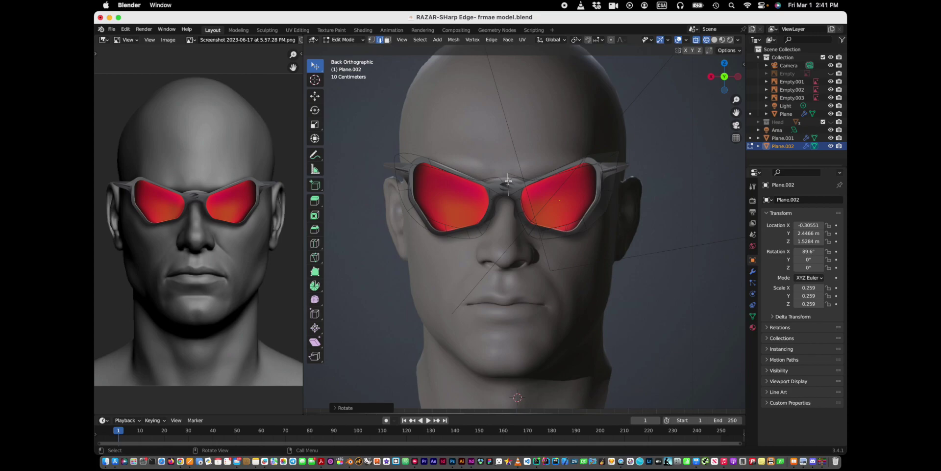
key("g")
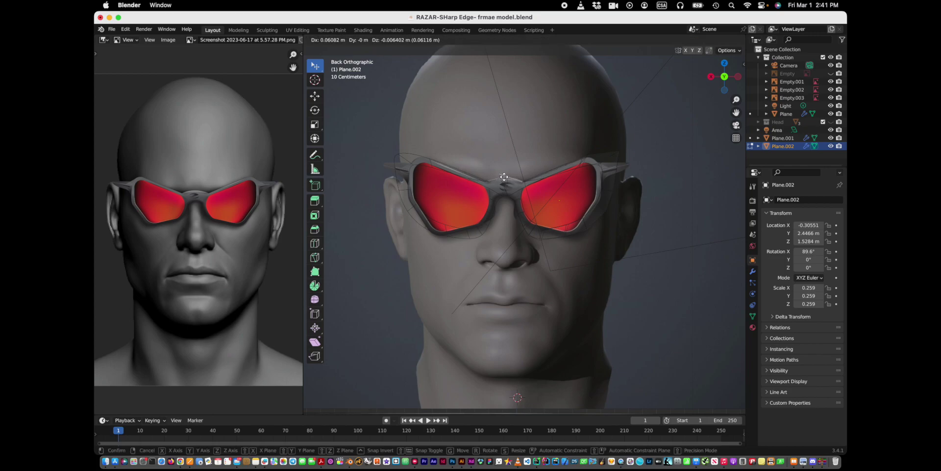
left_click(504, 177)
- Rotate and nudge another bridge point, then move a frame edge and start angling it
left_click(502, 181)
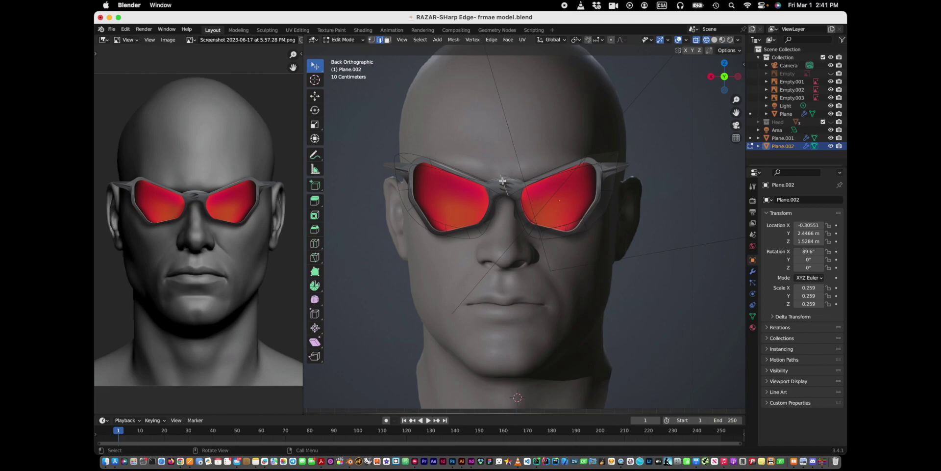
key("r")
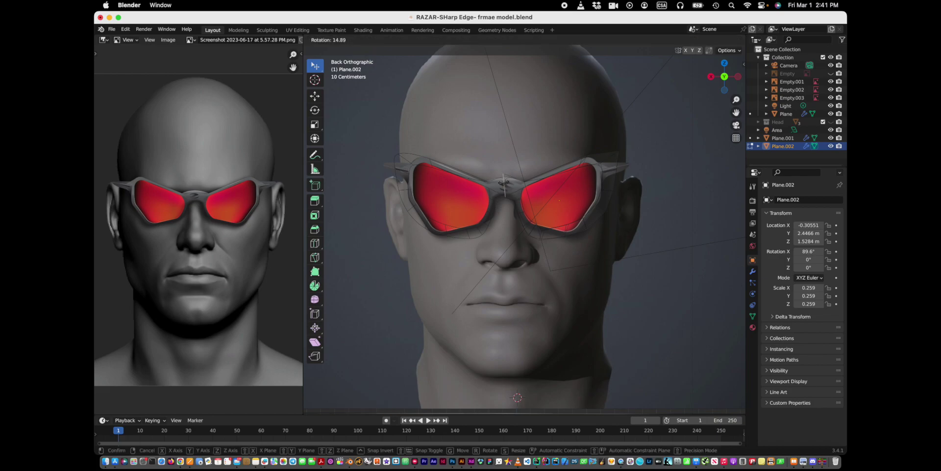
left_click(504, 183)
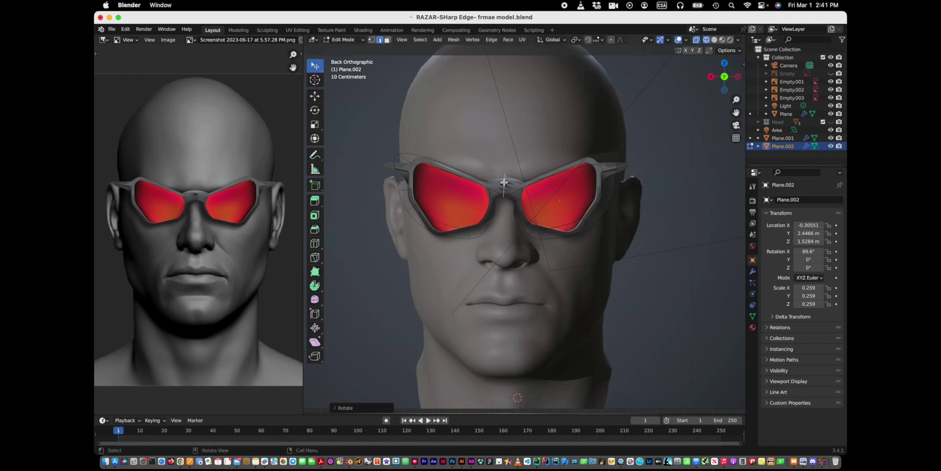
key("g")
left_click(505, 187)
key("g")
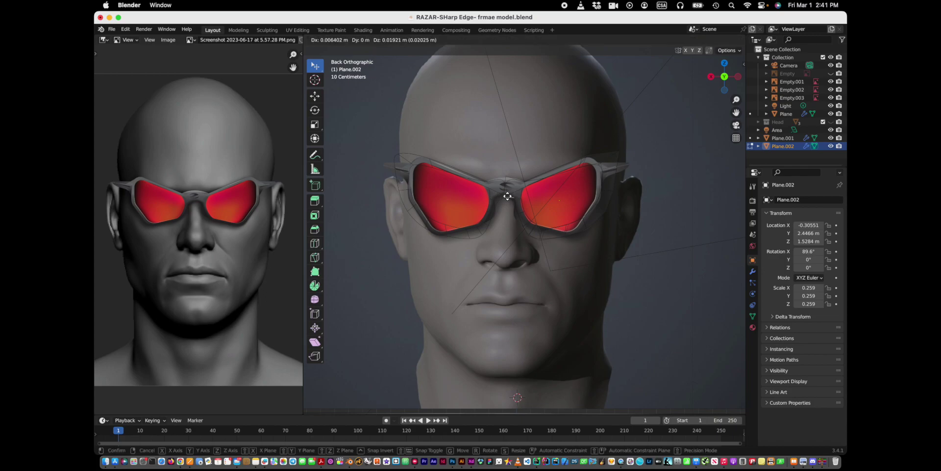
left_click(507, 196)
key("r")
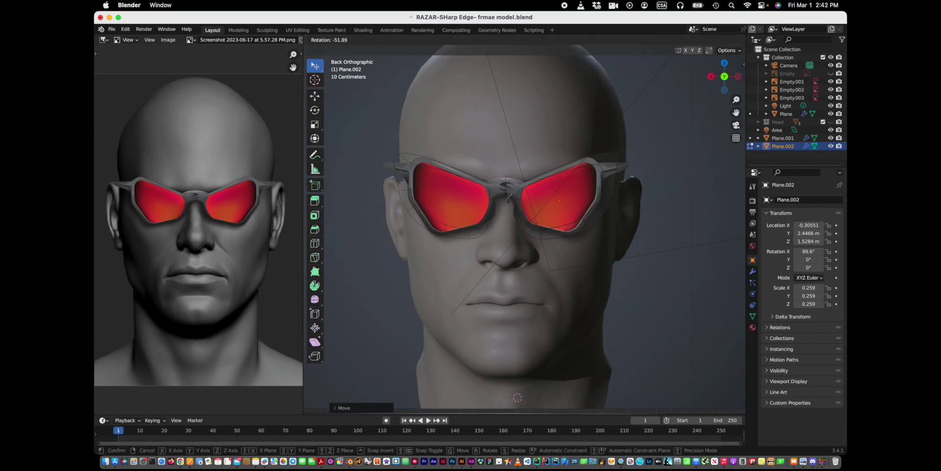
- Confirm the edge angle and reposition two edges at the upper outer rim corner
left_click(509, 196)
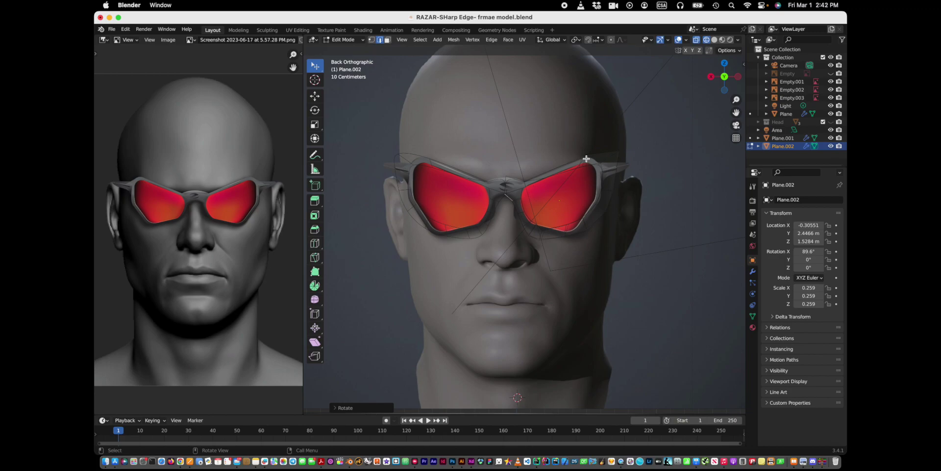
key("g")
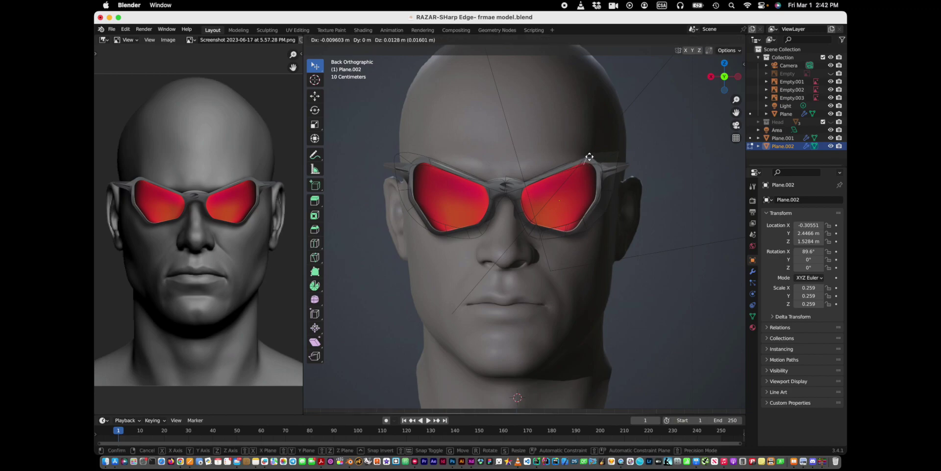
left_click(589, 156)
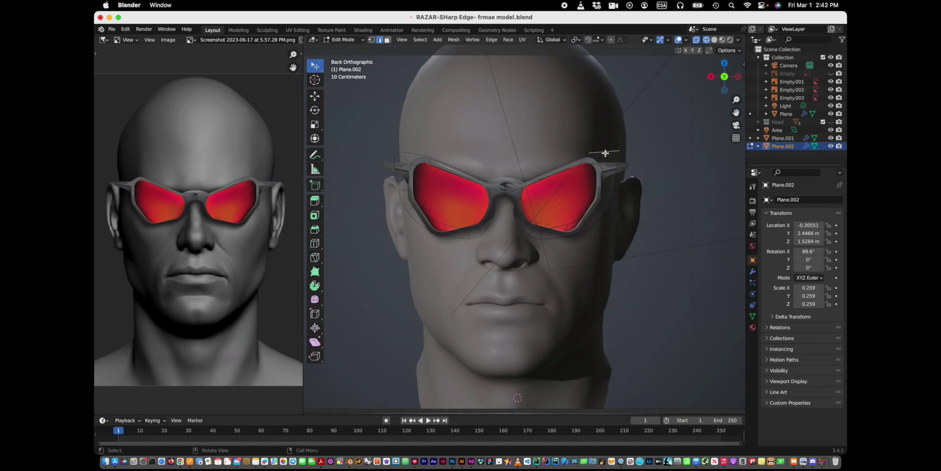
left_click(602, 169)
key("g")
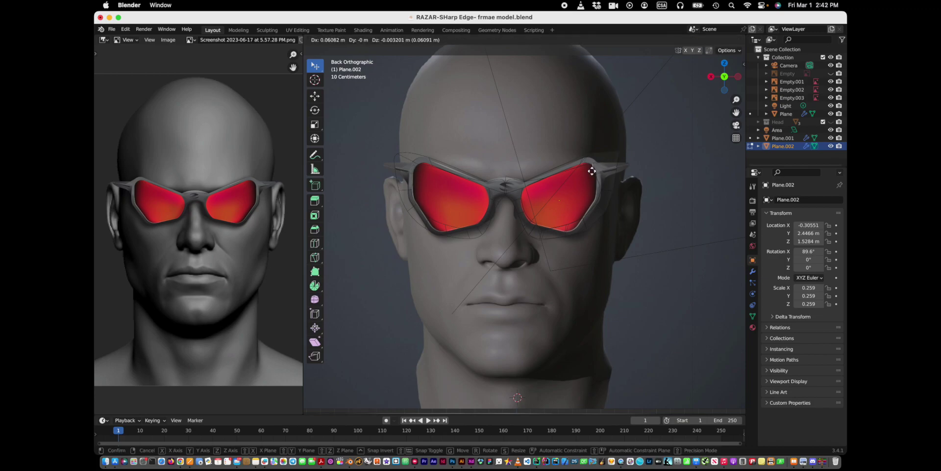
left_click(592, 172)
- Move and rotate an outer rim edge twice so it follows the rim curve
left_click(597, 181)
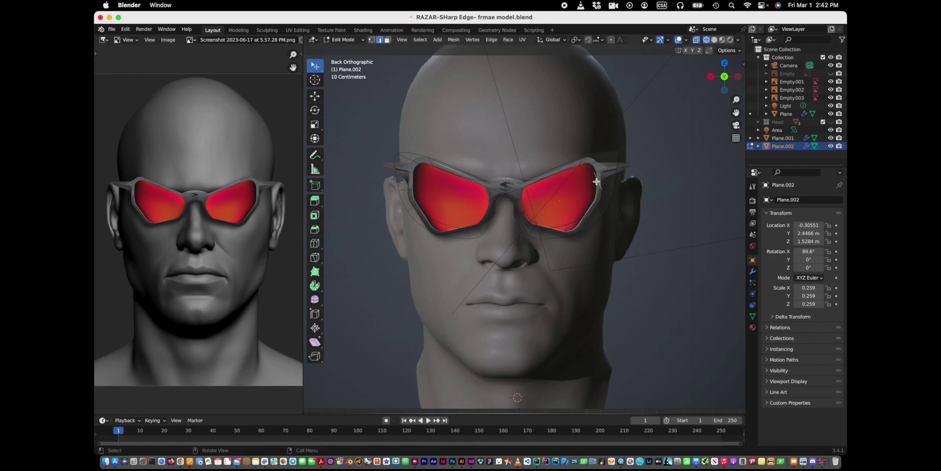
key("g")
left_click(595, 182)
key("r")
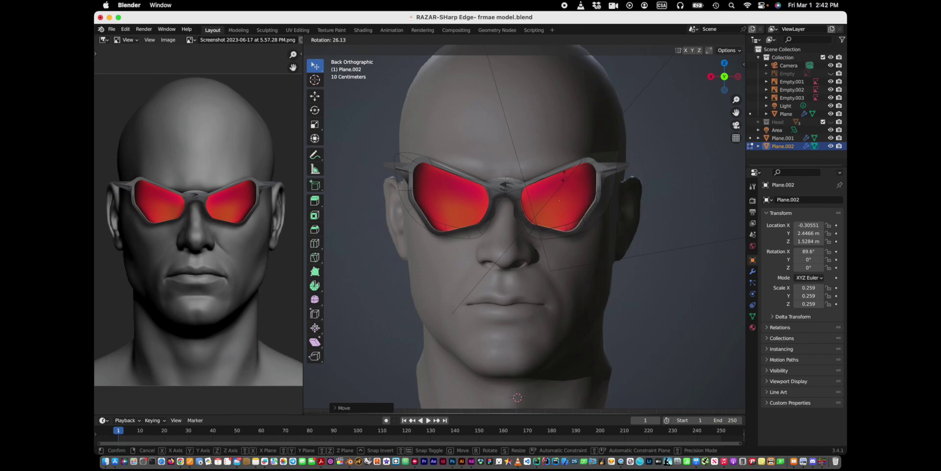
left_click(595, 198)
key("g")
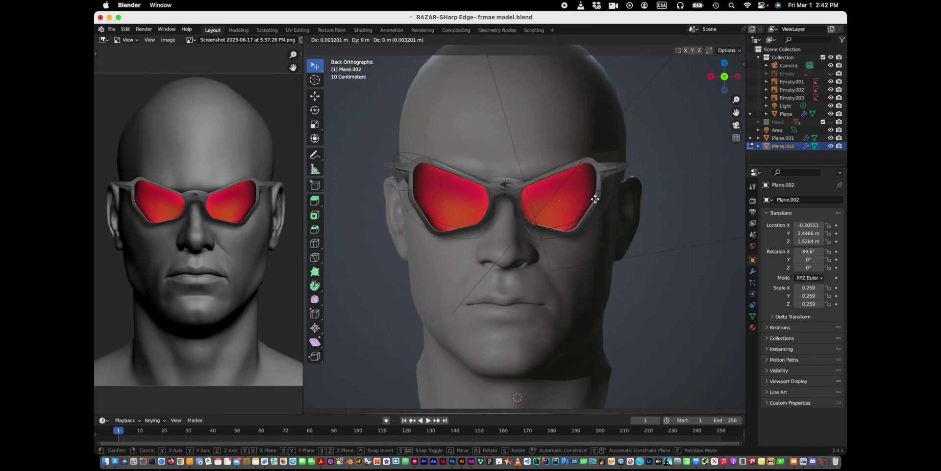
left_click(594, 198)
key("r")
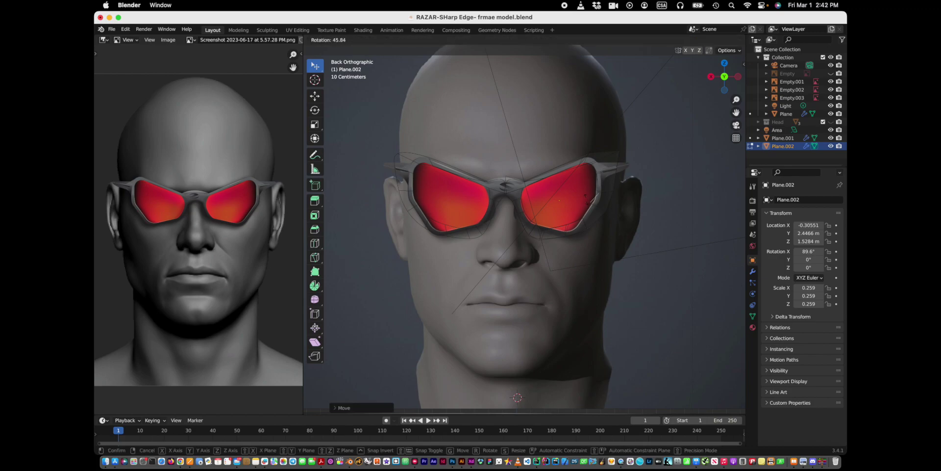
left_click(587, 198)
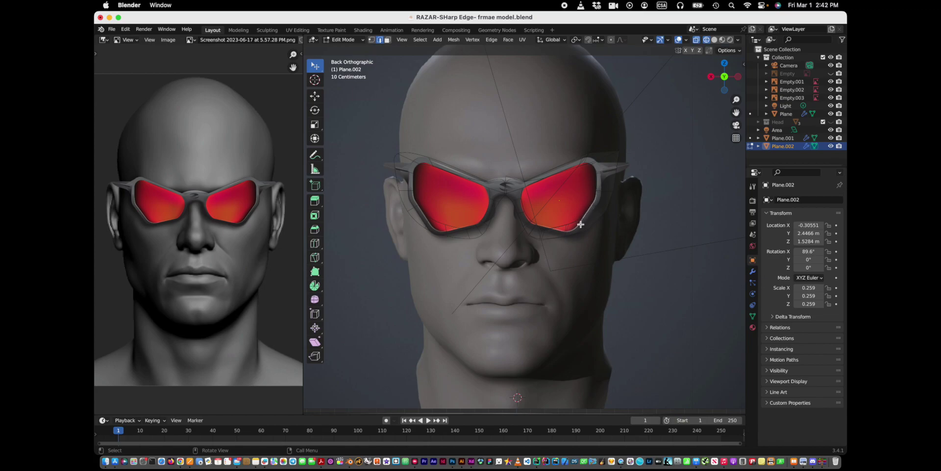
- Reposition the lower outer rim edge, abandoning a rotation attempt
key("g")
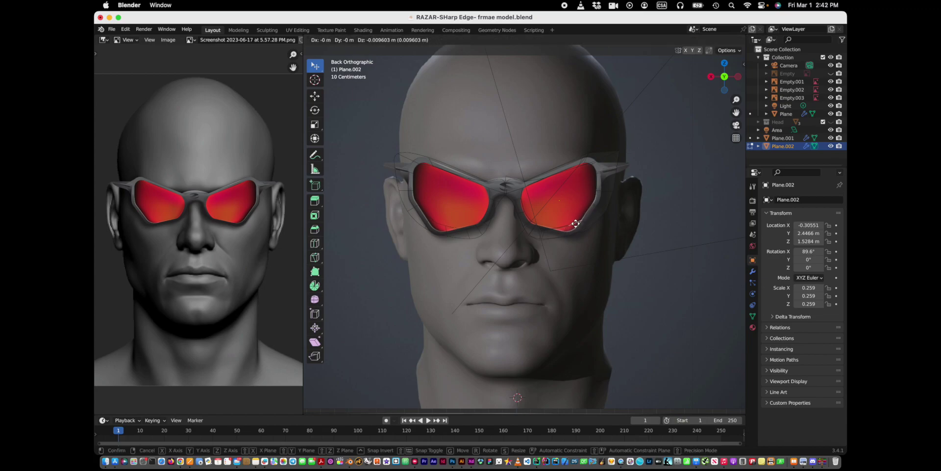
left_click(575, 223)
key("r")
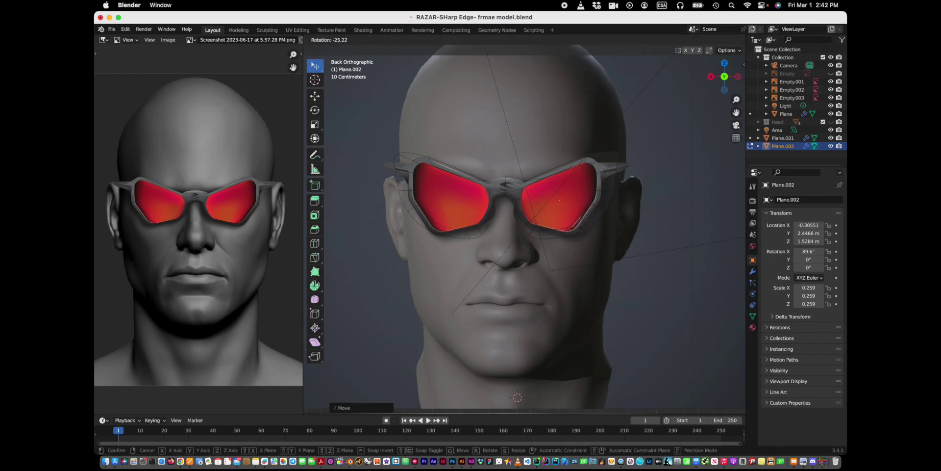
right_click(576, 223)
key("g")
left_click(579, 222)
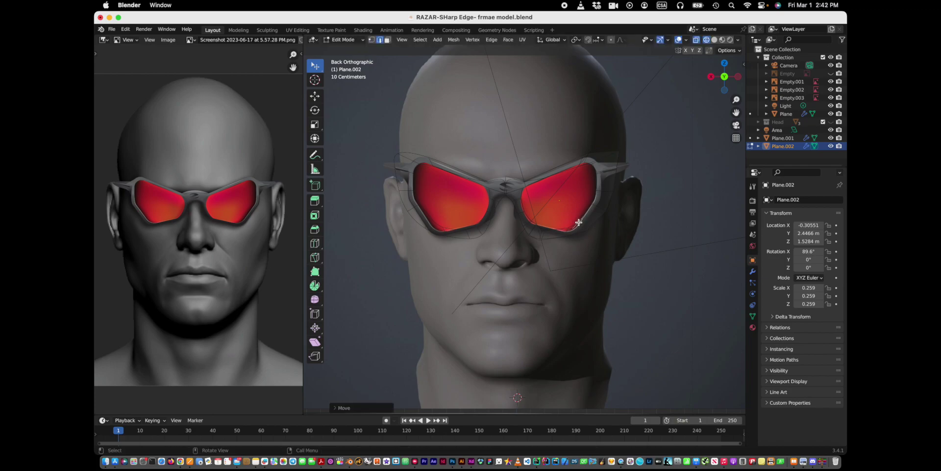
- Shift, rotate and reposition the edge at the lower outer lens corner
left_click(571, 226)
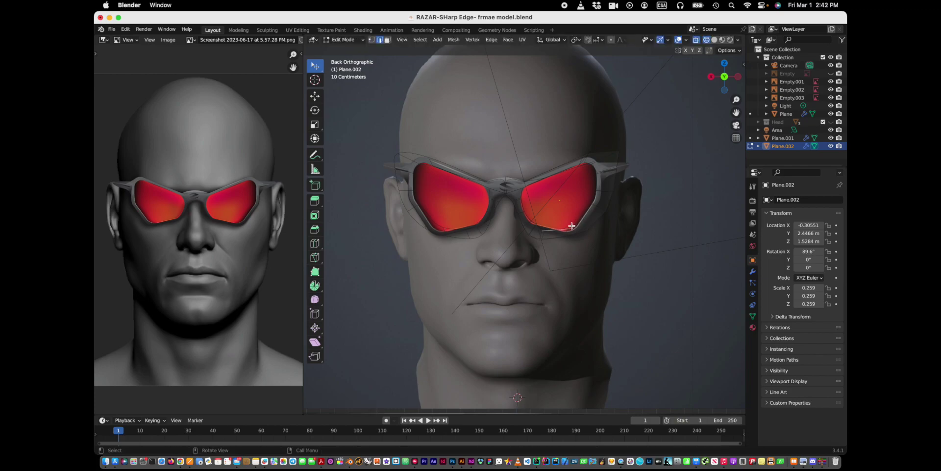
key("g")
left_click(567, 226)
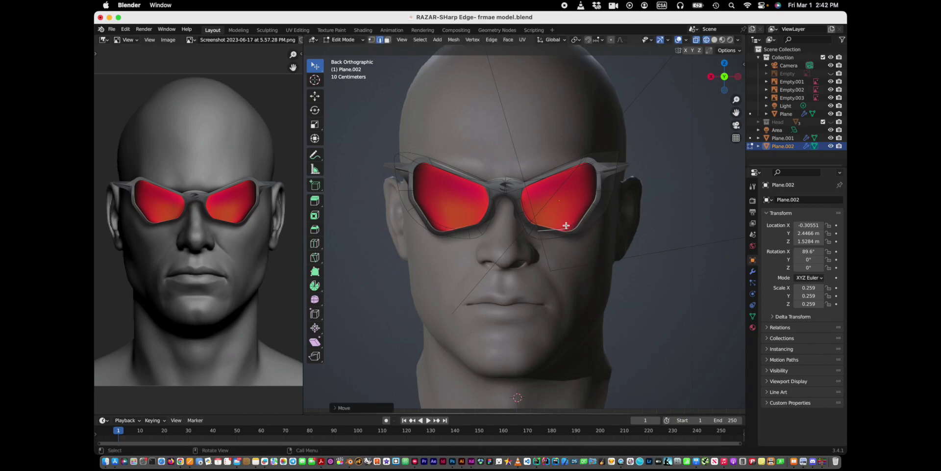
key("r")
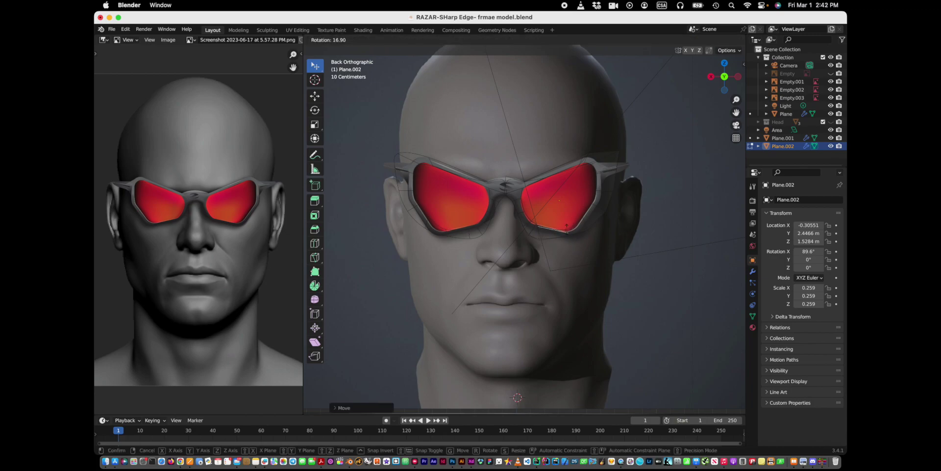
left_click(559, 229)
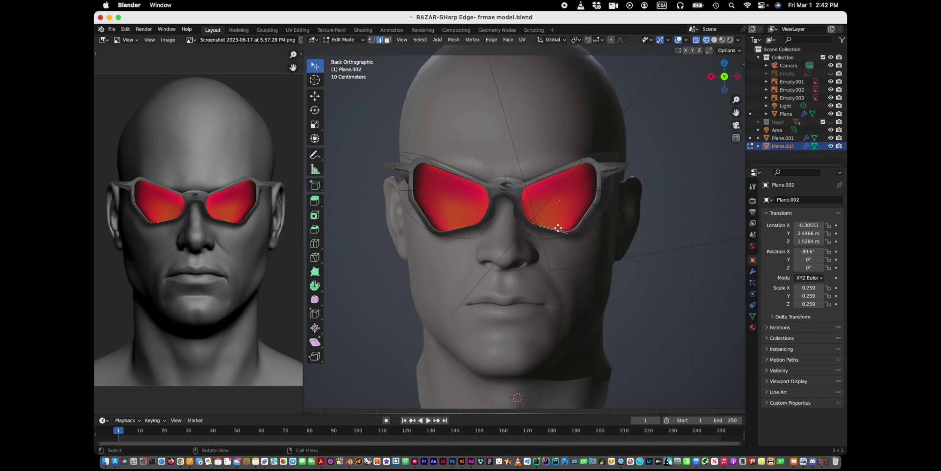
key("g")
left_click(556, 226)
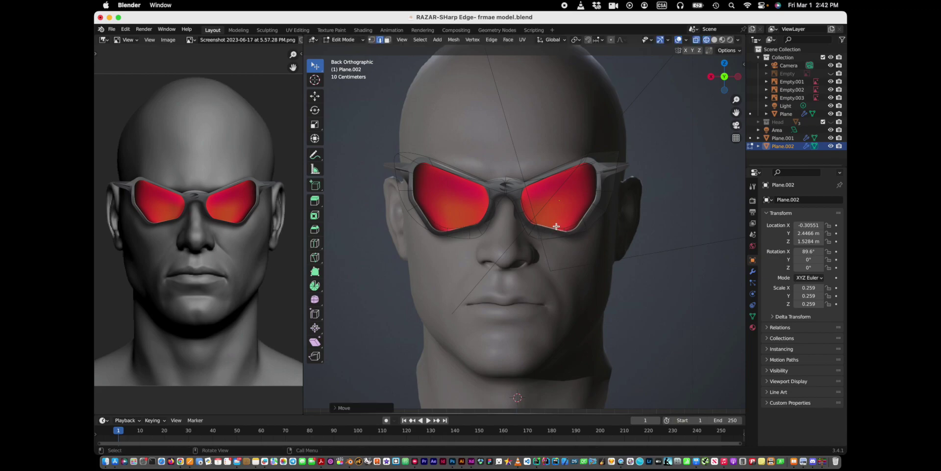
key("g")
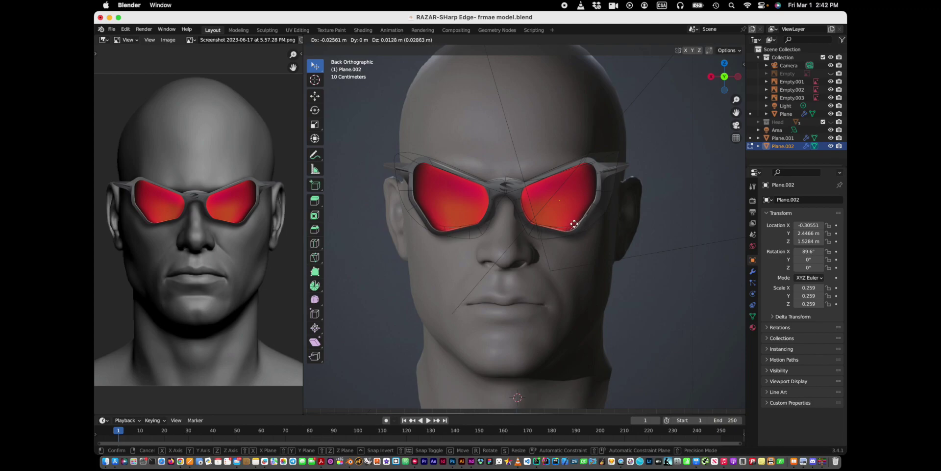
left_click(578, 223)
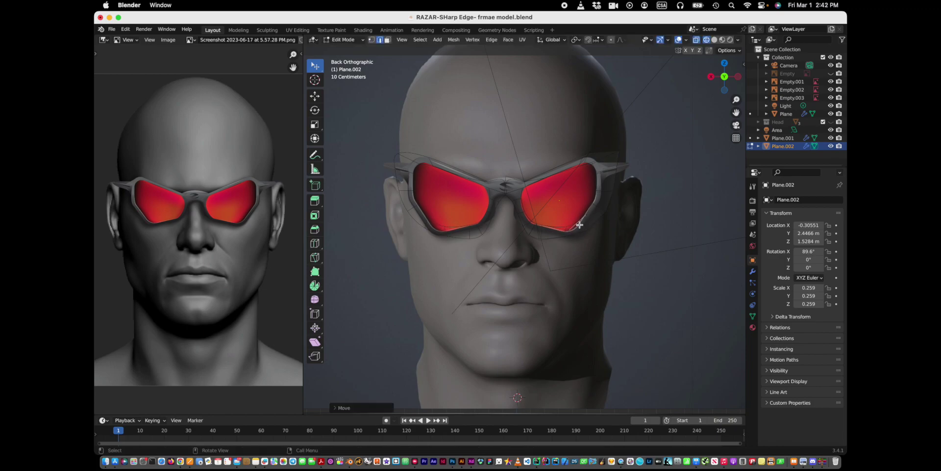
- Move and rotate the upper outer frame corner edge near the temple
left_click(607, 155)
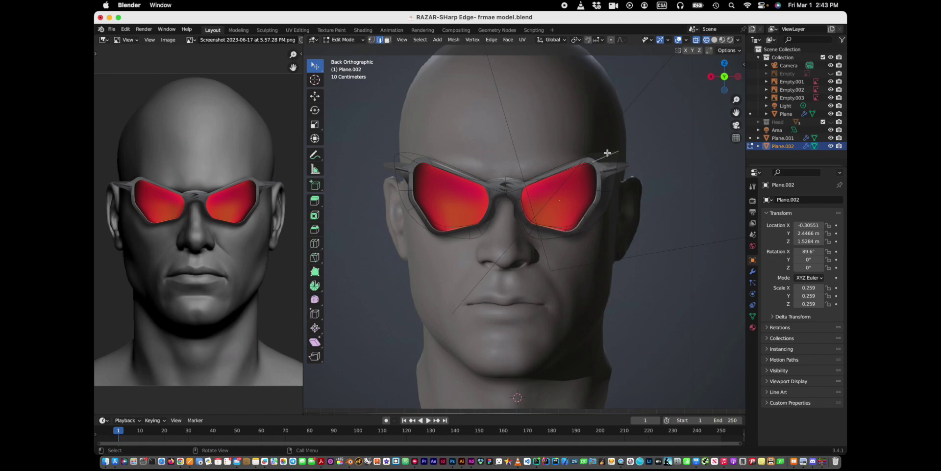
key("g")
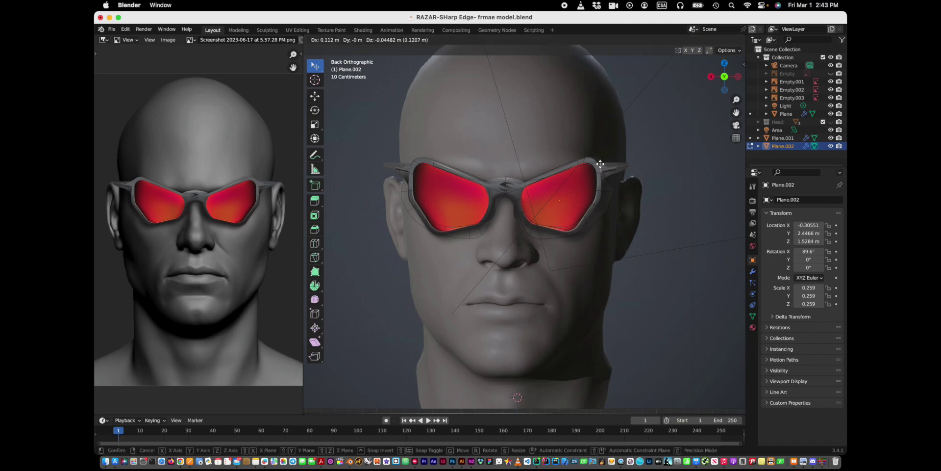
left_click(602, 165)
key("g")
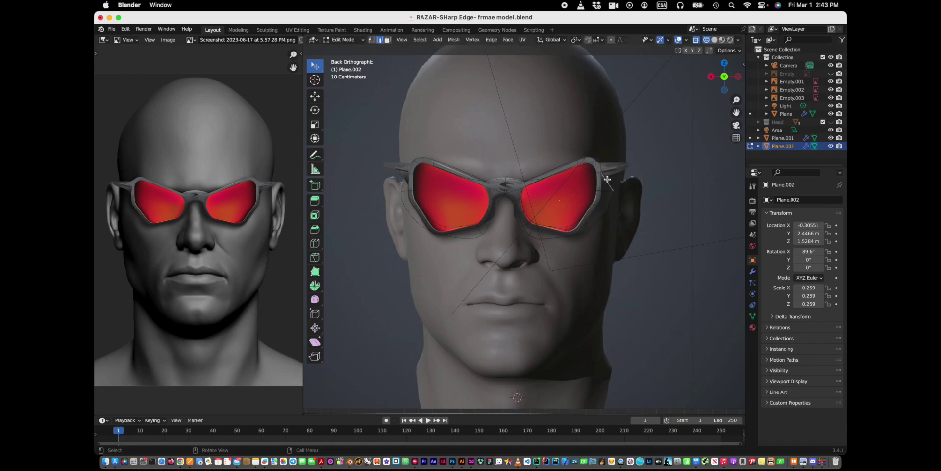
left_click(604, 181)
key("r")
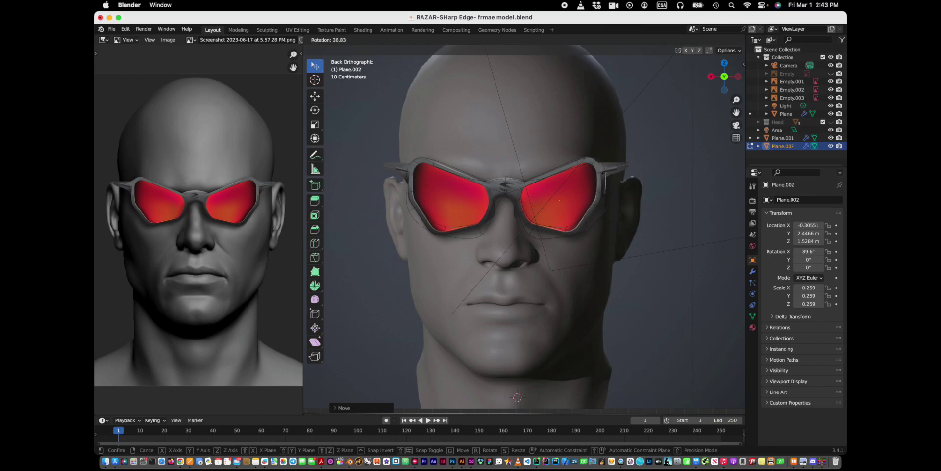
left_click(606, 174)
key("g")
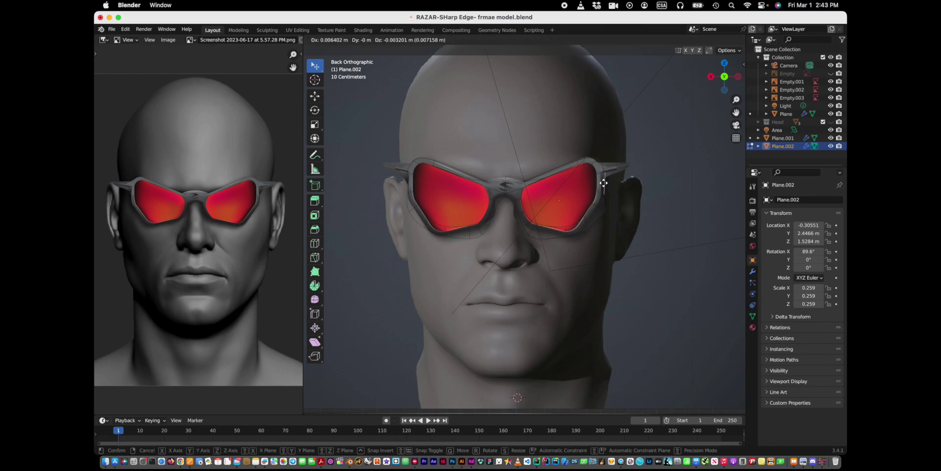
left_click(602, 182)
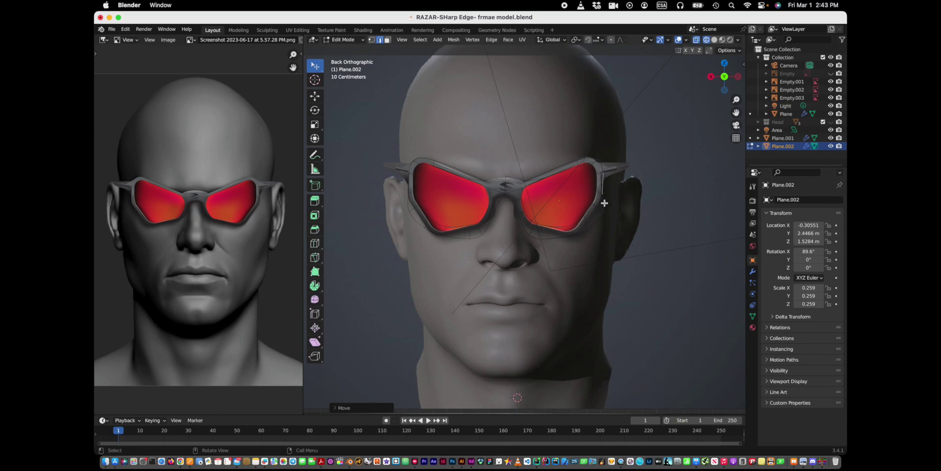
key("r")
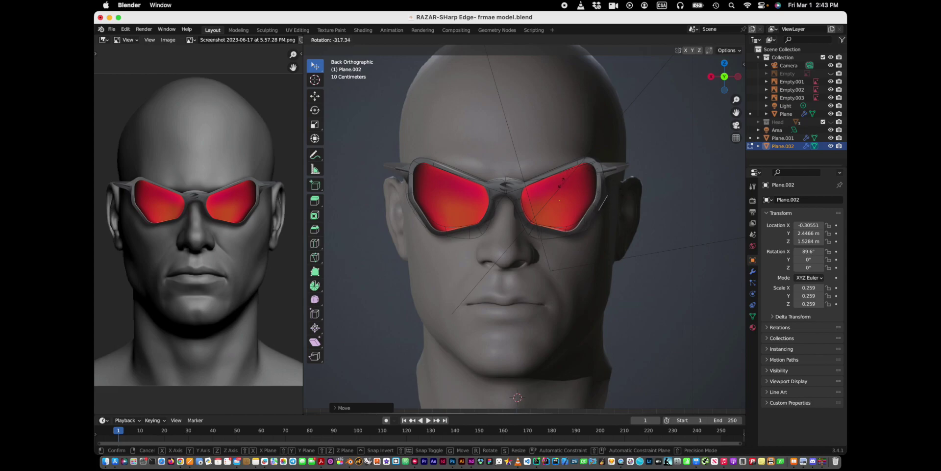
- Rotate and move the selected frame edges, then extrude two new edges along the right lens outline
left_click(560, 185)
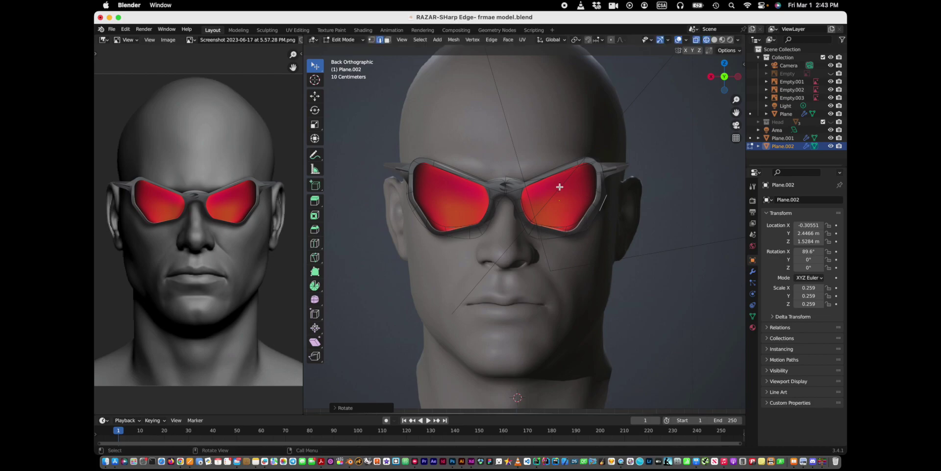
key("g")
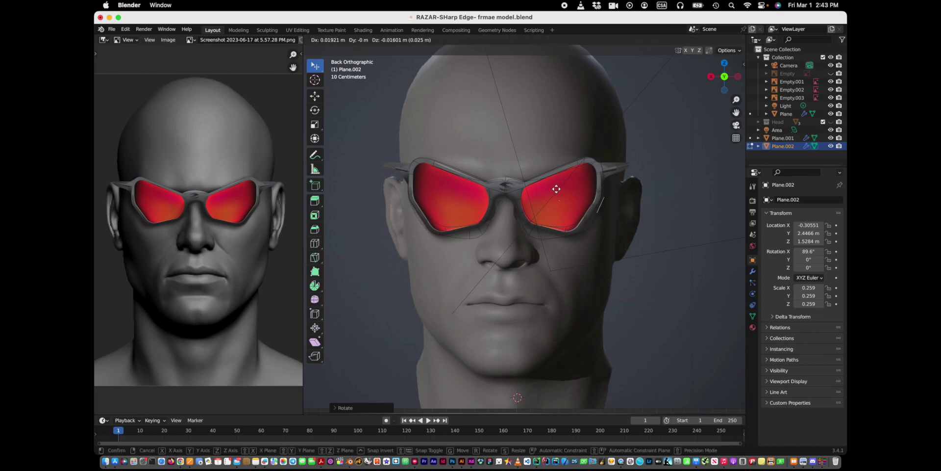
left_click(556, 187)
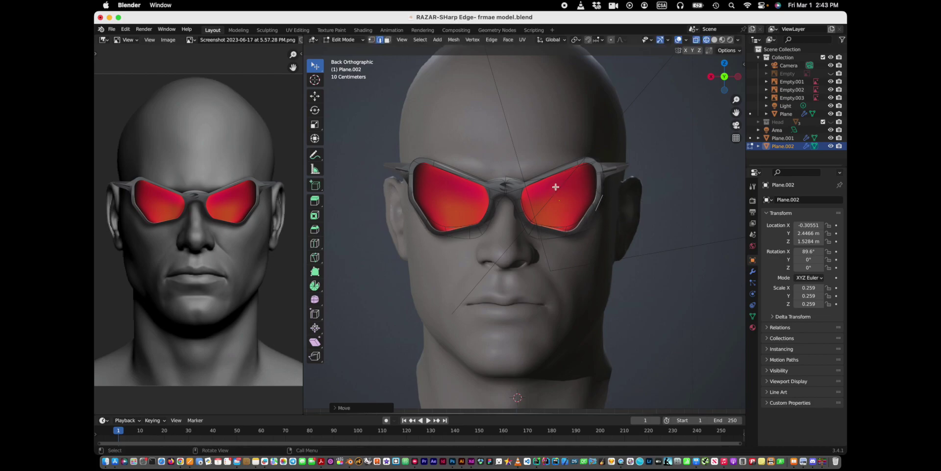
key("e")
left_click(591, 214)
key("e")
key("g")
left_click(580, 230)
- Toggle X-ray to check the shape, then rotate and move an edge to follow the lens
key("alt+z")
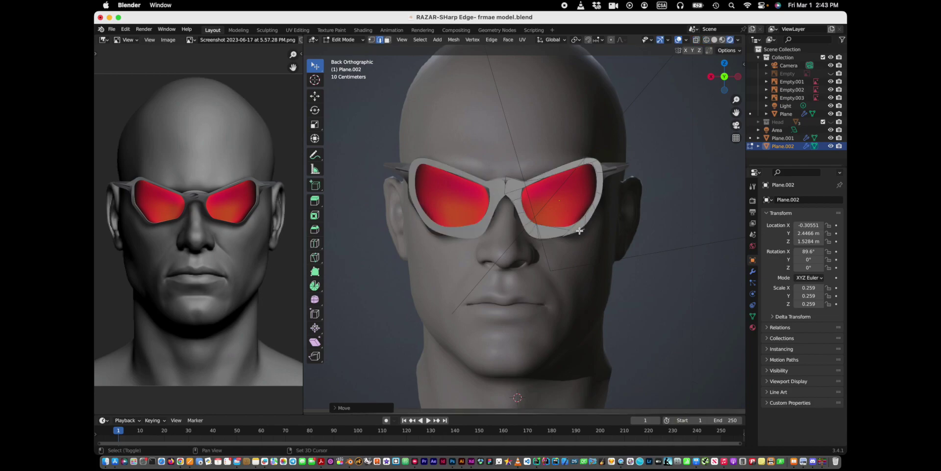
key("shift+z")
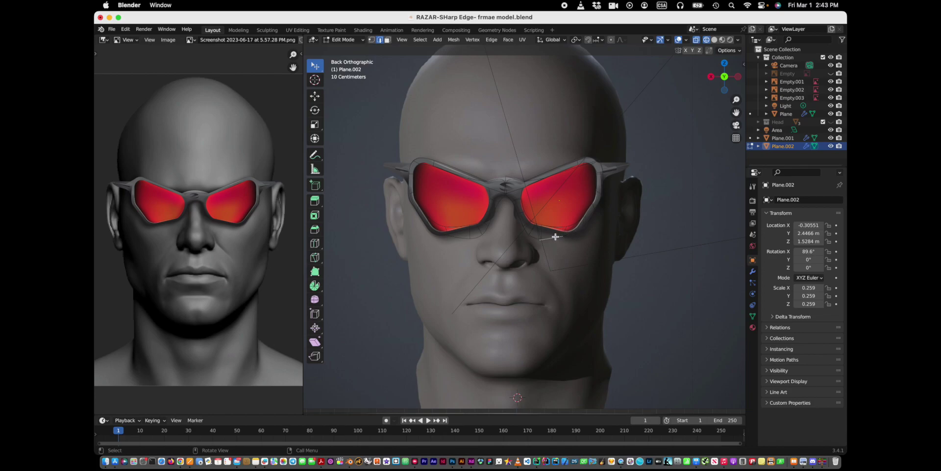
key("r")
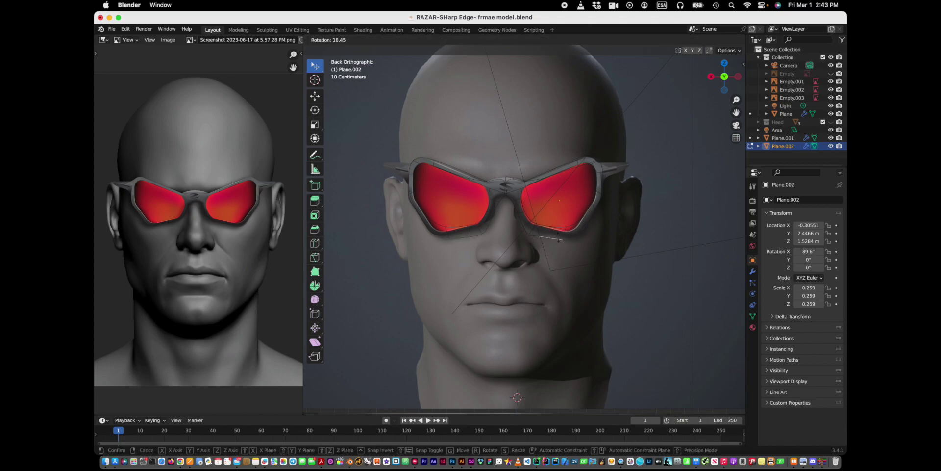
left_click(559, 238)
key("g")
left_click(555, 236)
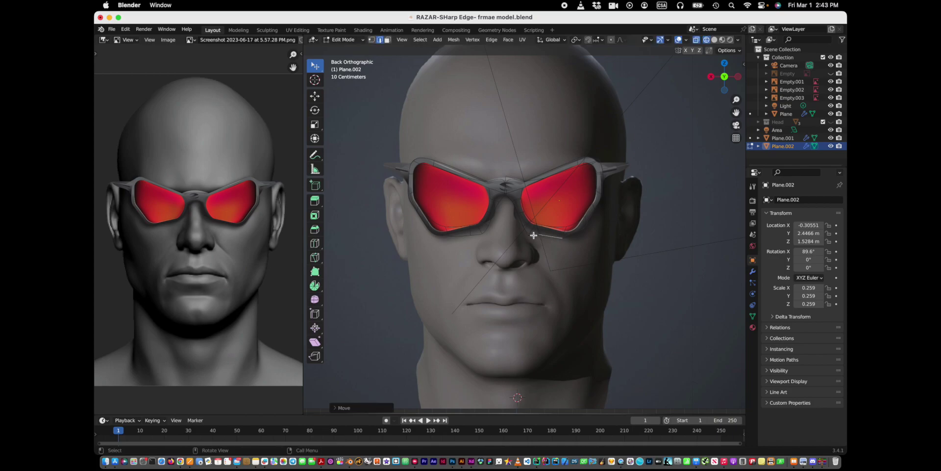
- Rotate and reposition another edge, then select the whole frame mesh with L
key("r")
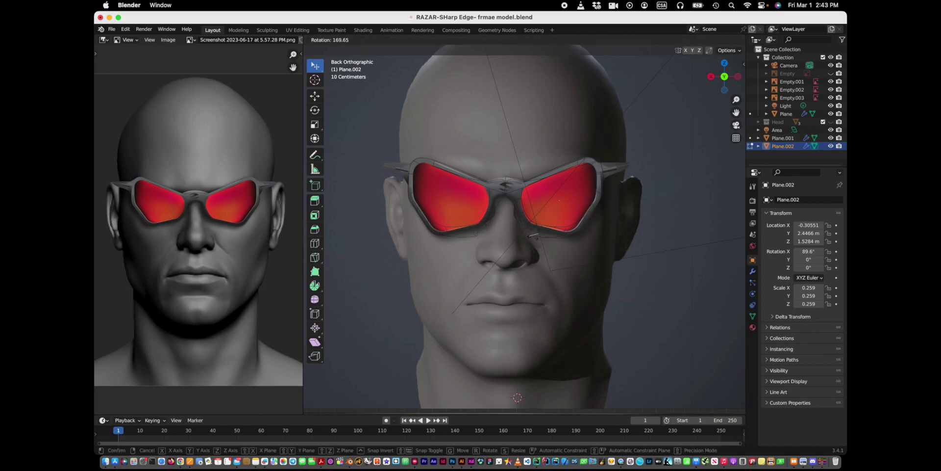
left_click(538, 234)
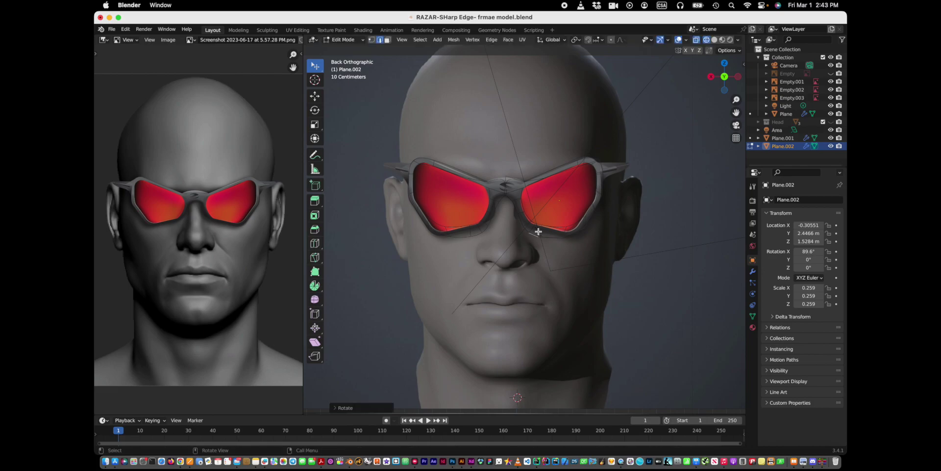
key("g")
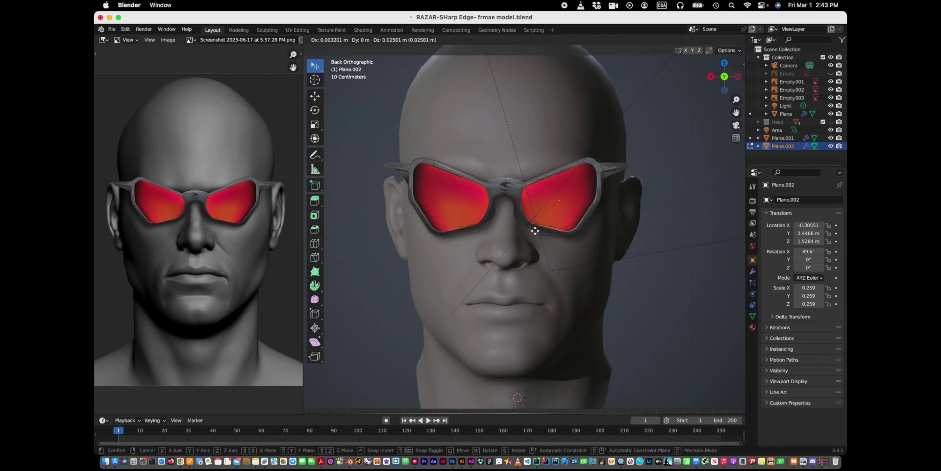
left_click(535, 230)
key("l")
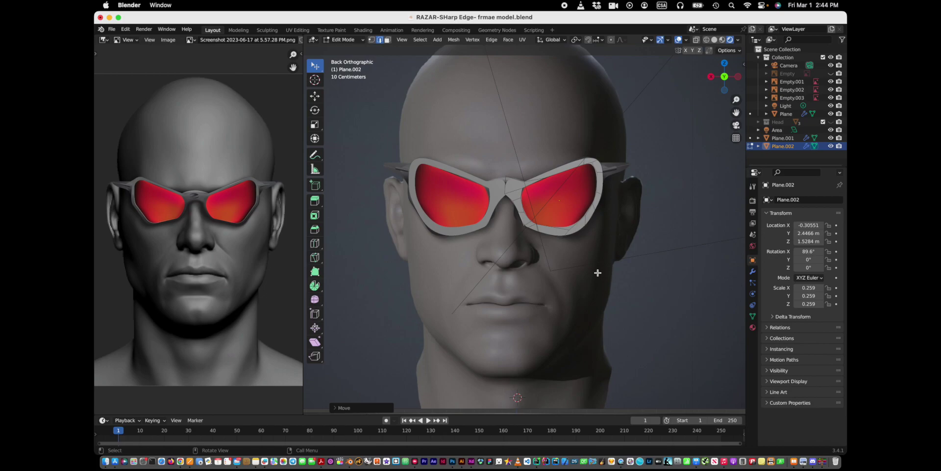
- Slightly rotate the selection and add a new loop cut across the frame
key("r")
left_click(587, 222)
key("ctrl+e")
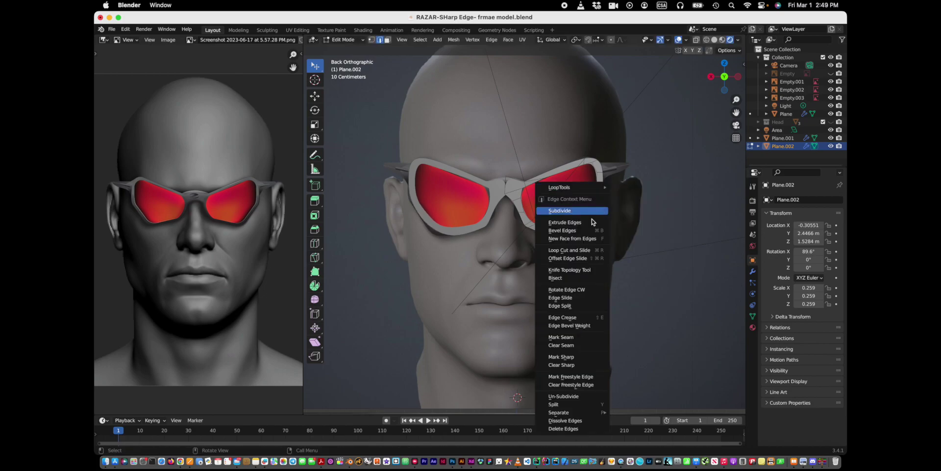
left_click(603, 209)
left_click(598, 201)
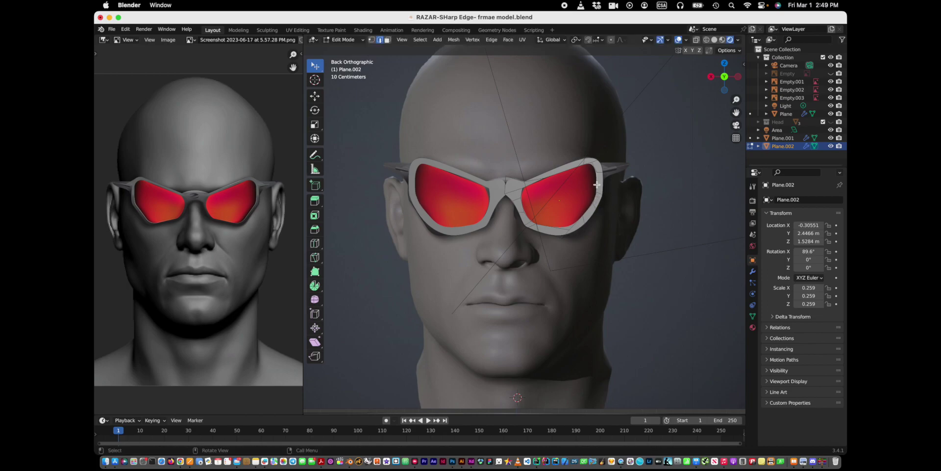
right_click(598, 185)
mouse_move(562, 172)
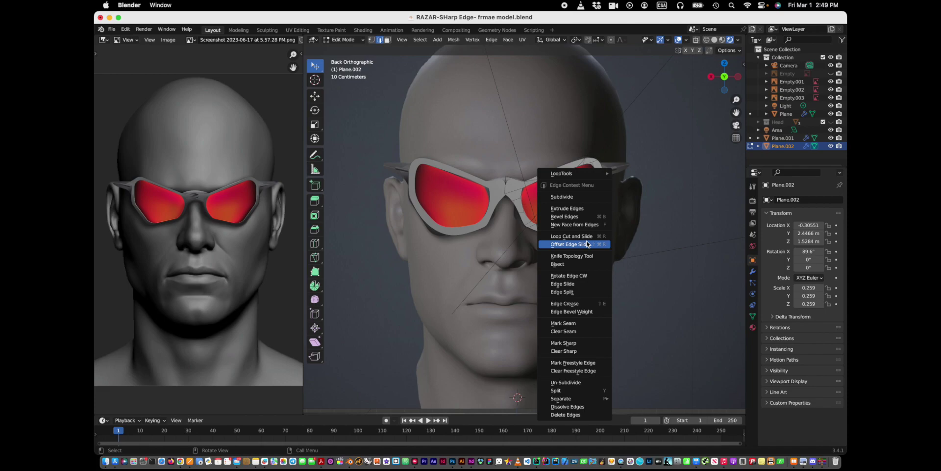
left_click(568, 275)
right_click(599, 226)
left_click(598, 239)
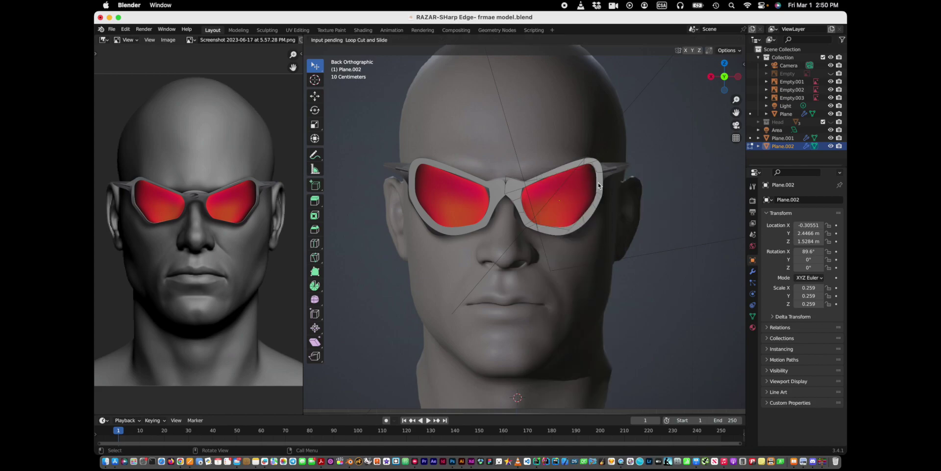
left_click(598, 190)
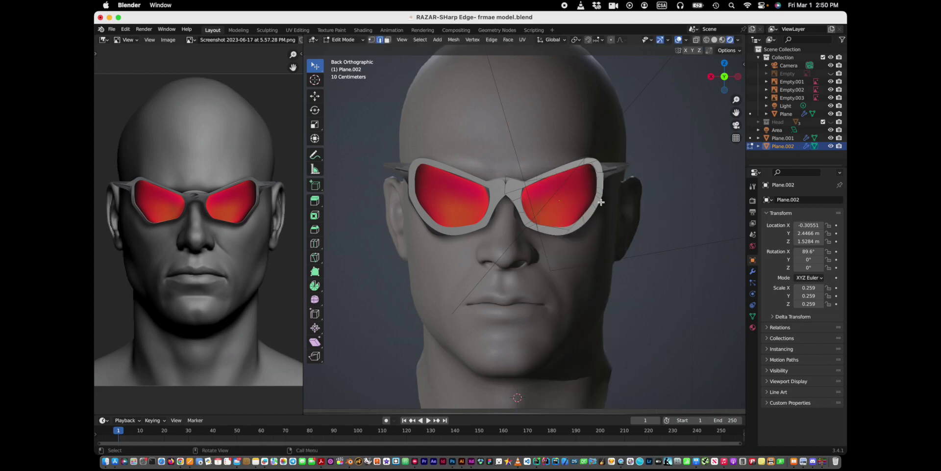
- Rotate and move the lower right frame edges to match the lens outline
key("r")
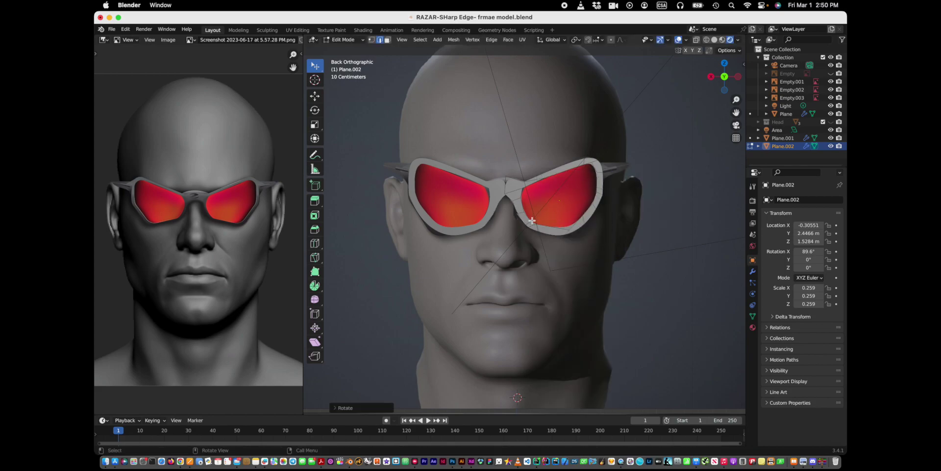
key("r")
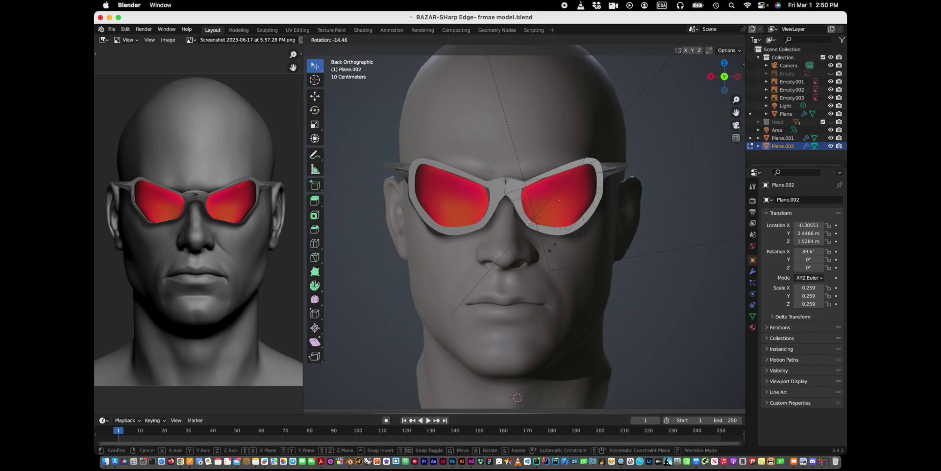
left_click(560, 231)
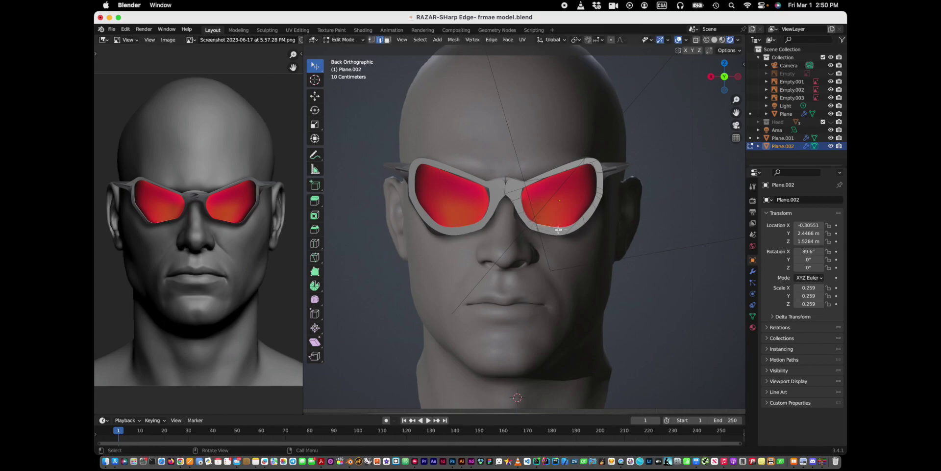
key("r")
left_click(566, 218)
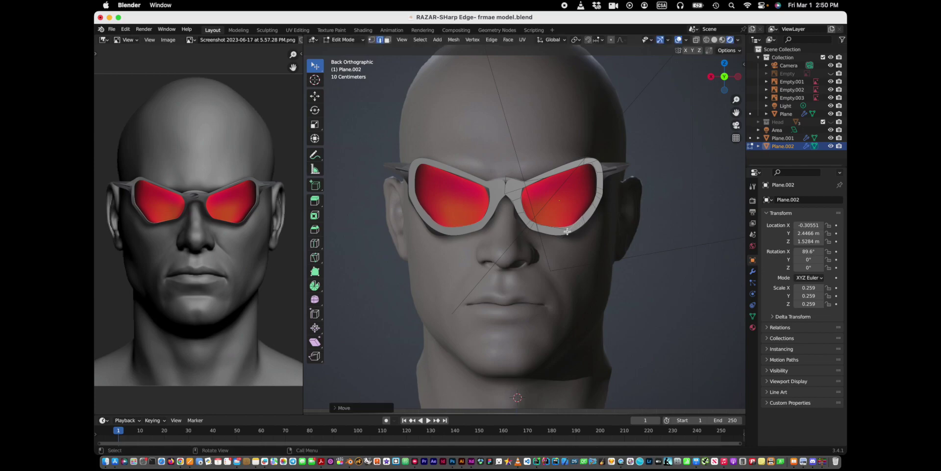
key("r")
left_click(558, 230)
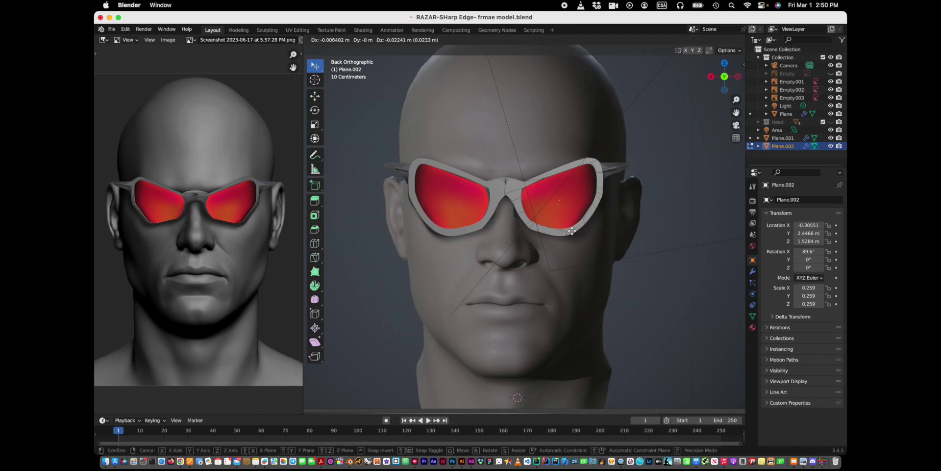
key("g")
left_click(558, 231)
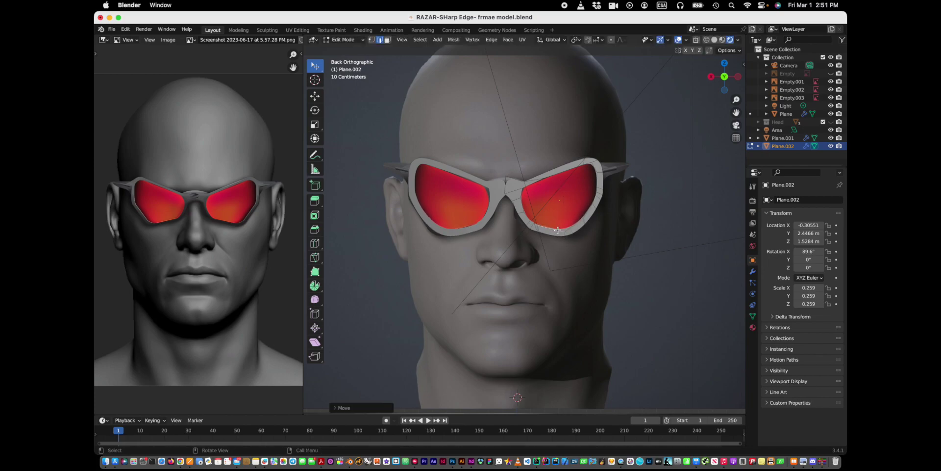
key("g")
left_click(503, 174)
- Rotate the edges near the nose bridge, toggle X-ray, and slide an edge along the frame
key("r")
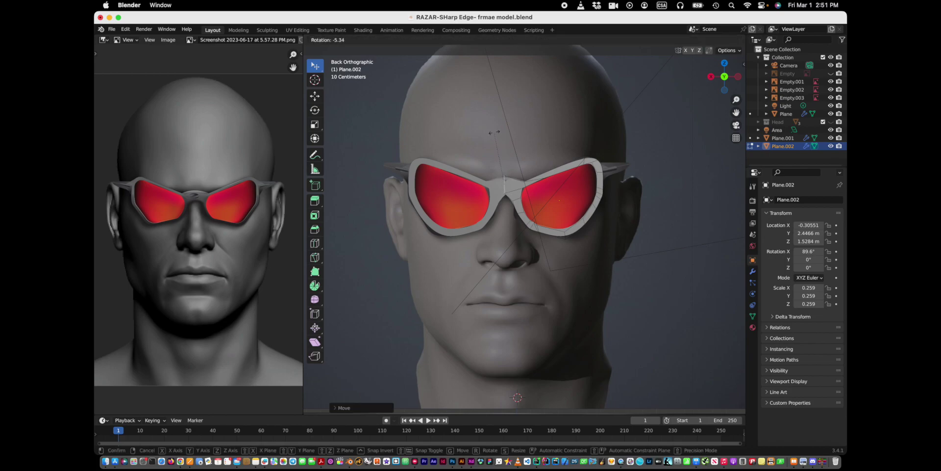
left_click(494, 132)
key("alt+z")
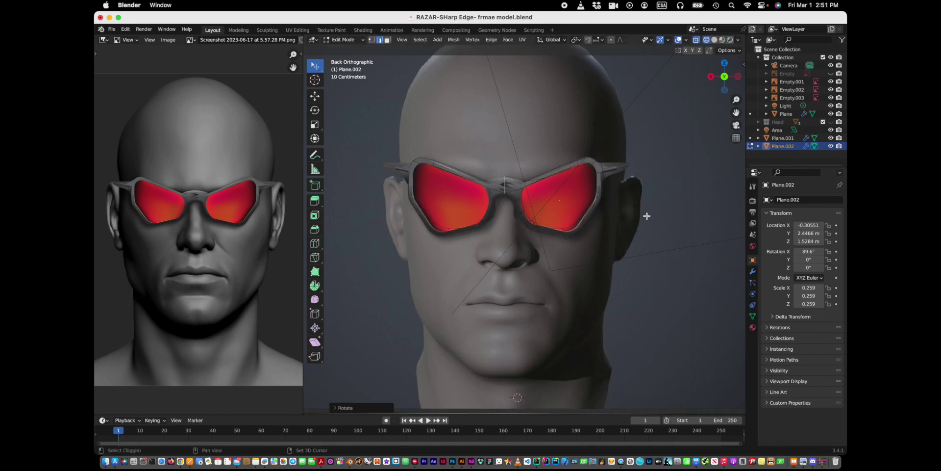
key("alt+z")
key("r")
left_click(521, 189)
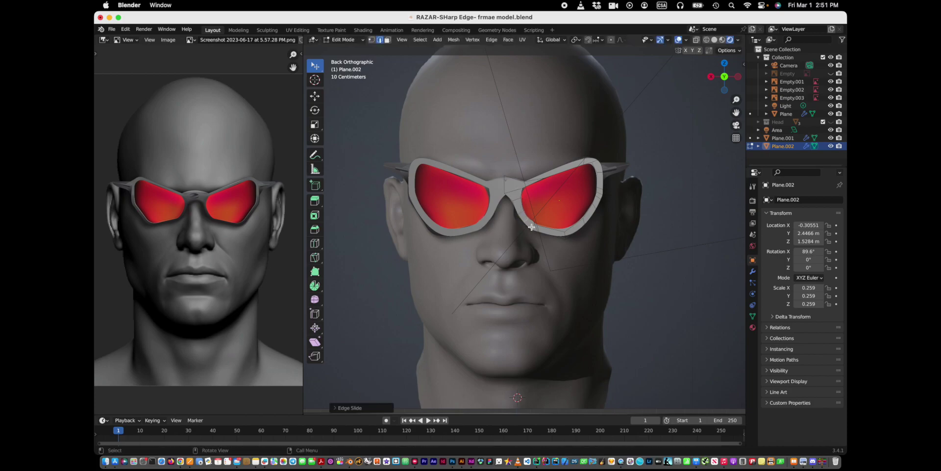
key("g")
key("g")
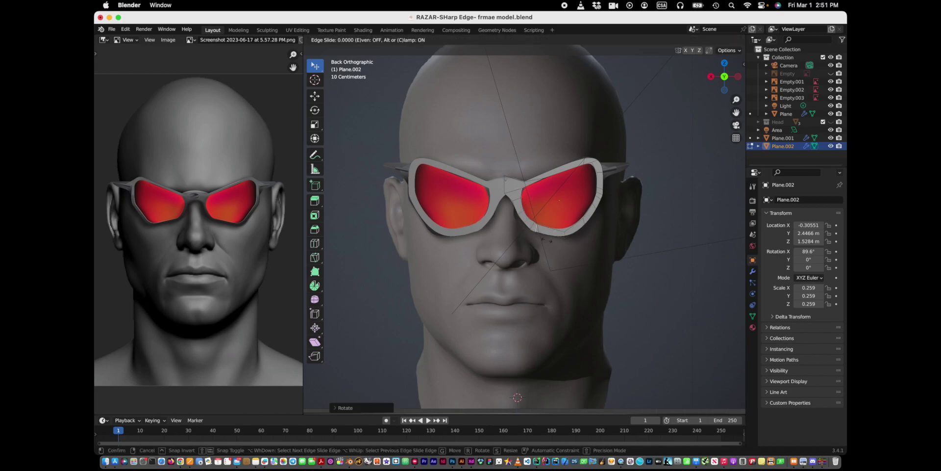
left_click(563, 232)
- Edge Slide the lower rim edge of the right lens, undoing an accidental loop cut
right_click(556, 229)
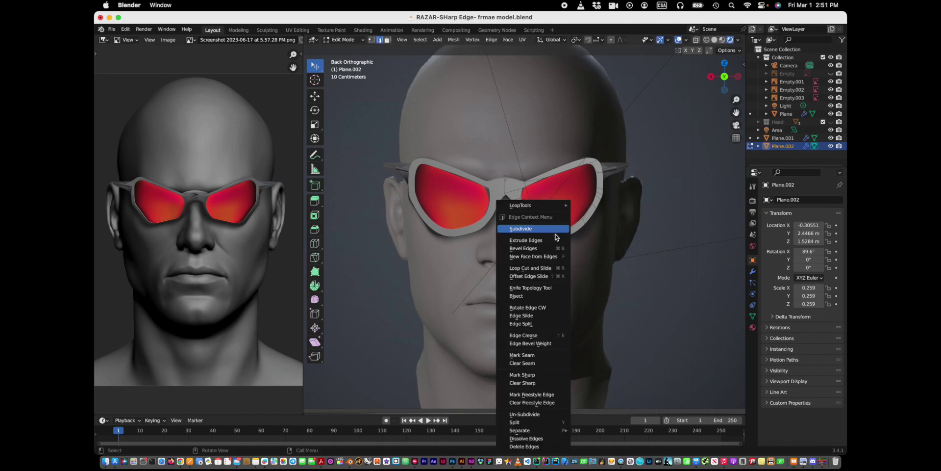
key("Escape")
right_click(553, 231)
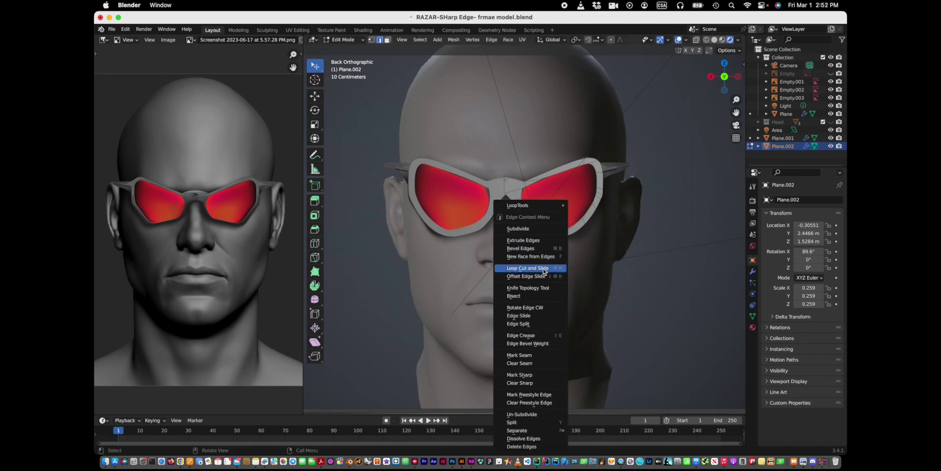
left_click(554, 270)
key("ctrl+z")
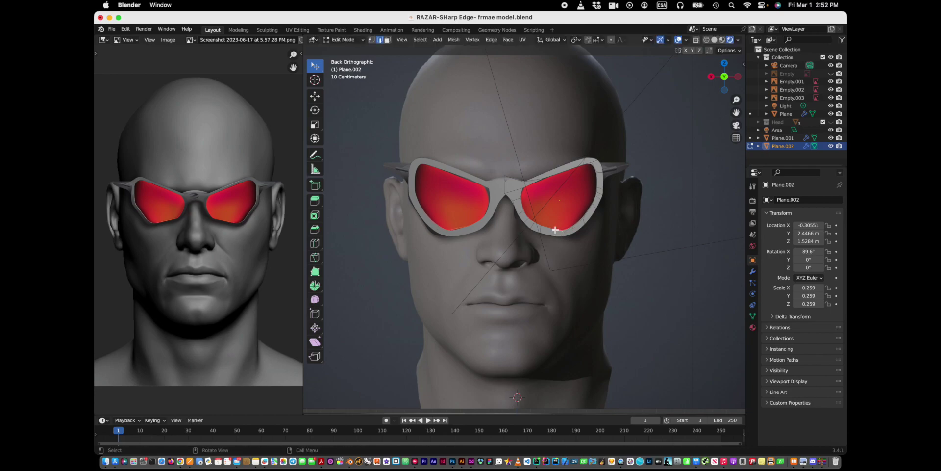
right_click(557, 230)
left_click(549, 270)
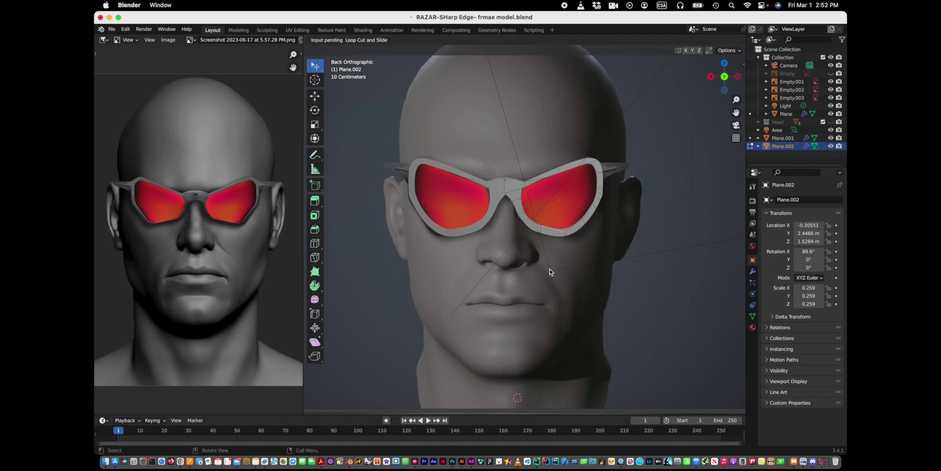
left_click(567, 239)
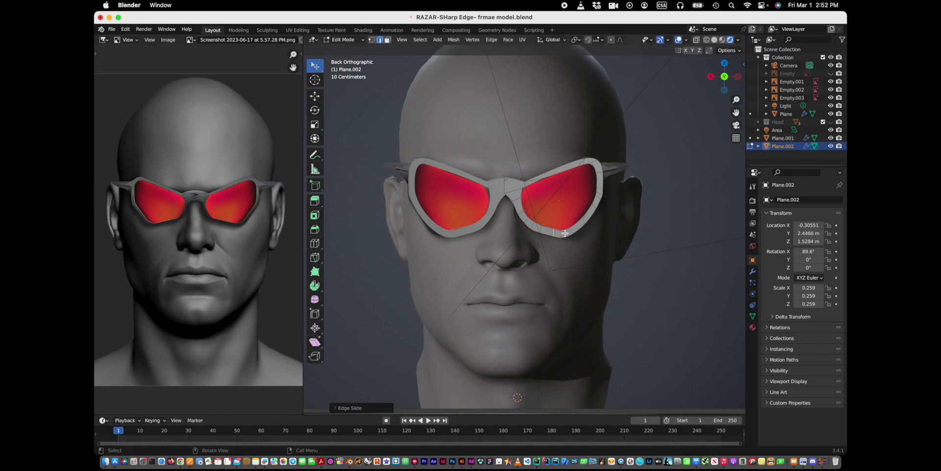
- With X-ray on, move and rotate the lower-outer rim edge into a sharp angular corner
key("g")
key("g")
left_click(586, 245)
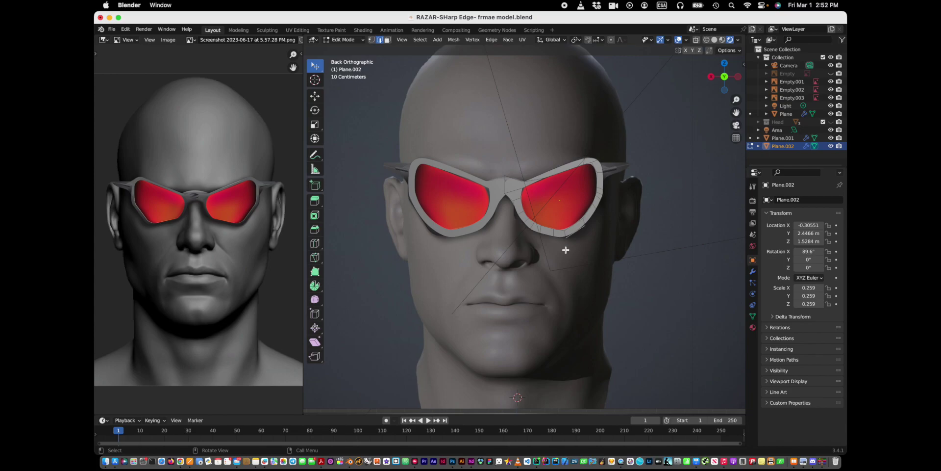
key("alt+z")
key("g")
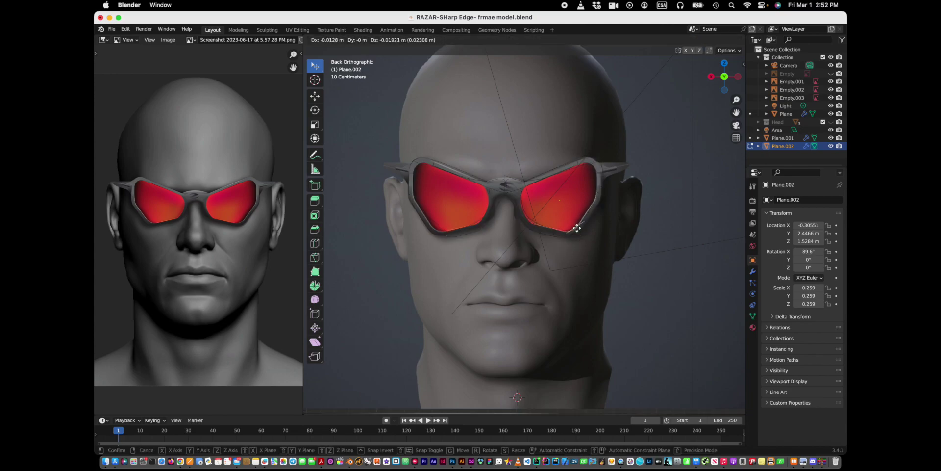
key("r")
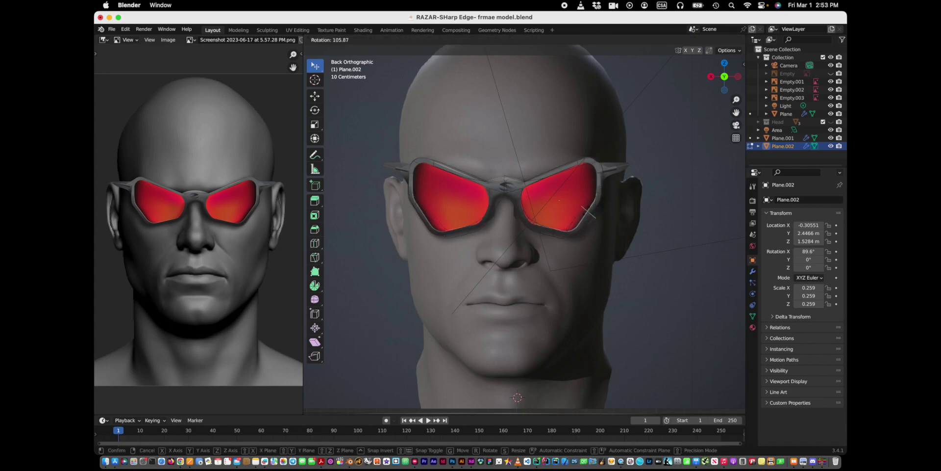
left_click(586, 212)
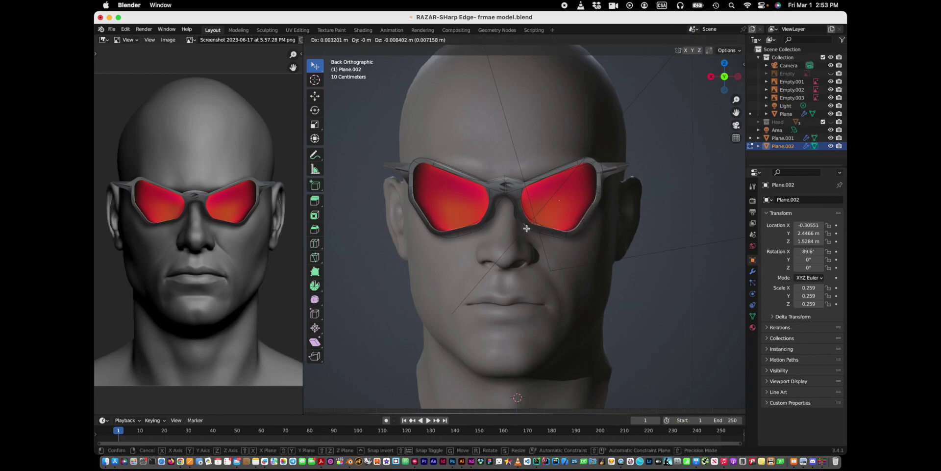
key("g")
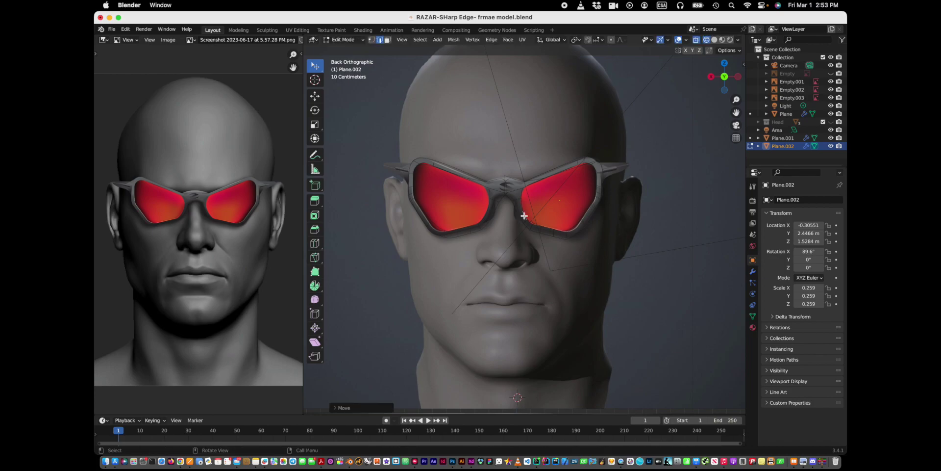
left_click(537, 225)
- Move a lower rim point outward, then select the top-right corner edge and its linked geometry
left_click(564, 230)
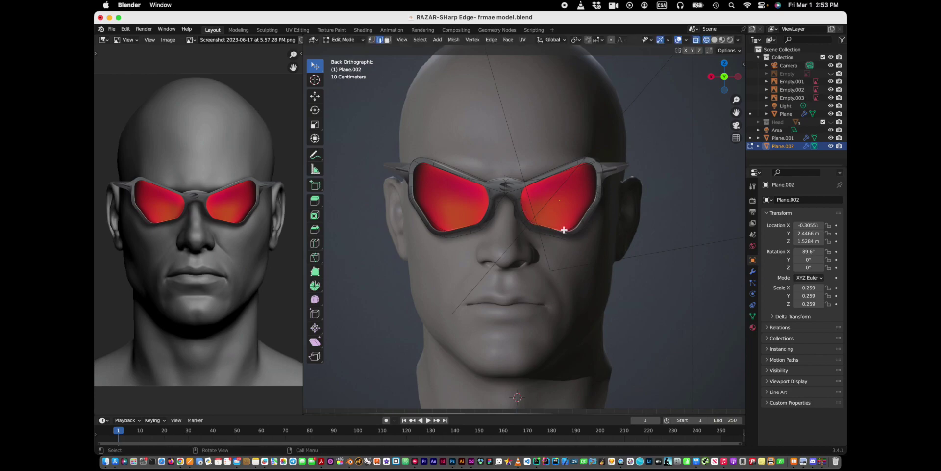
key("g")
left_click(577, 229)
left_click(598, 158)
key("ctrl+l")
- Zoom in and rotate and move the top-right frame corner into shape
scroll(615, 154, "up", 2)
scroll(588, 143, "up", 2)
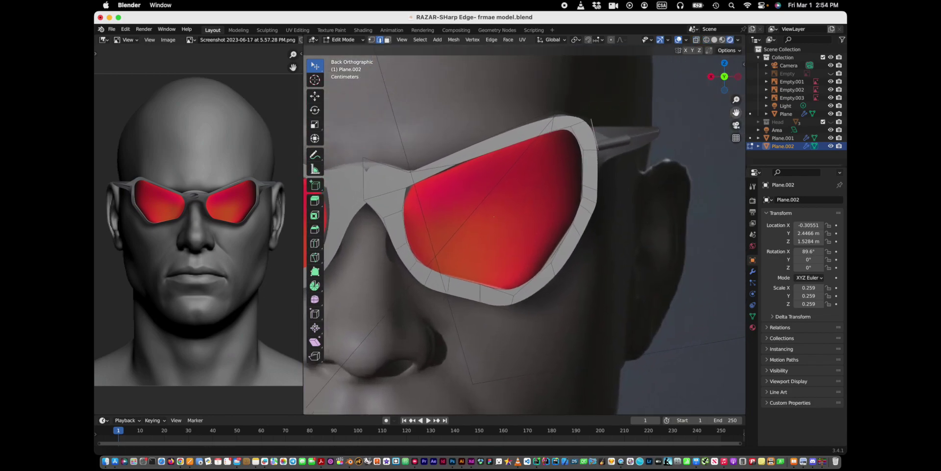
scroll(555, 129, "up", 2)
key("r")
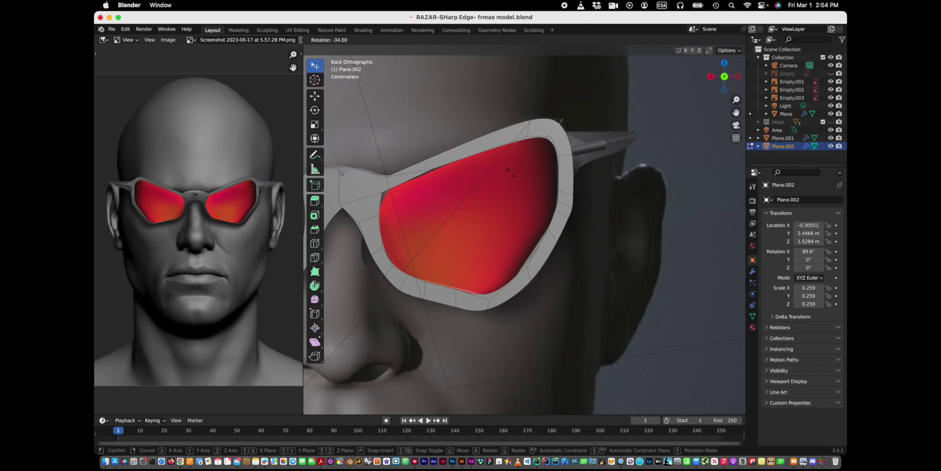
key("g")
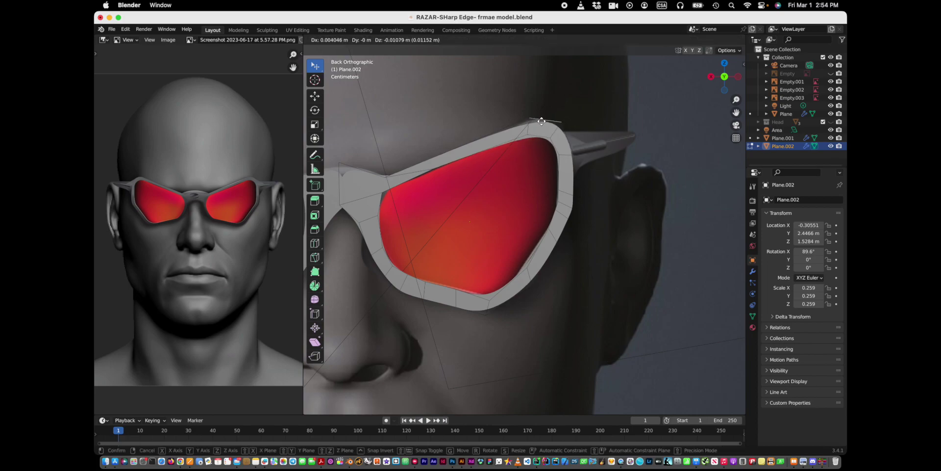
key("r")
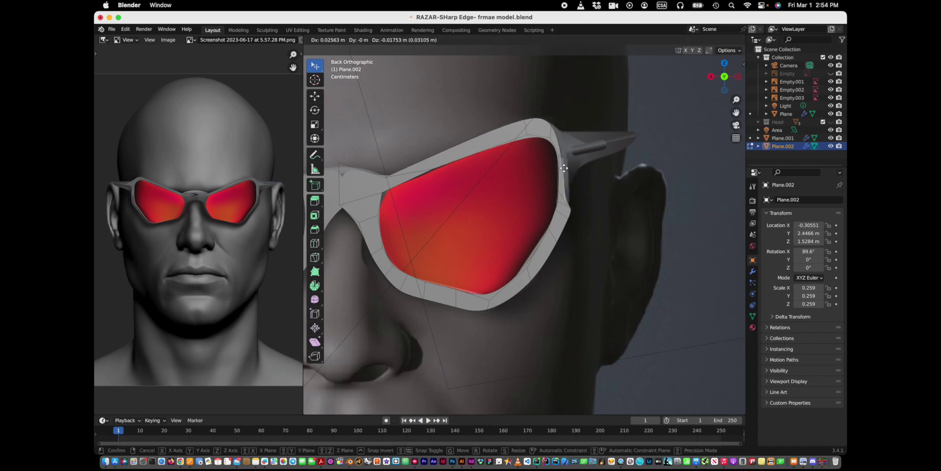
left_click(562, 207)
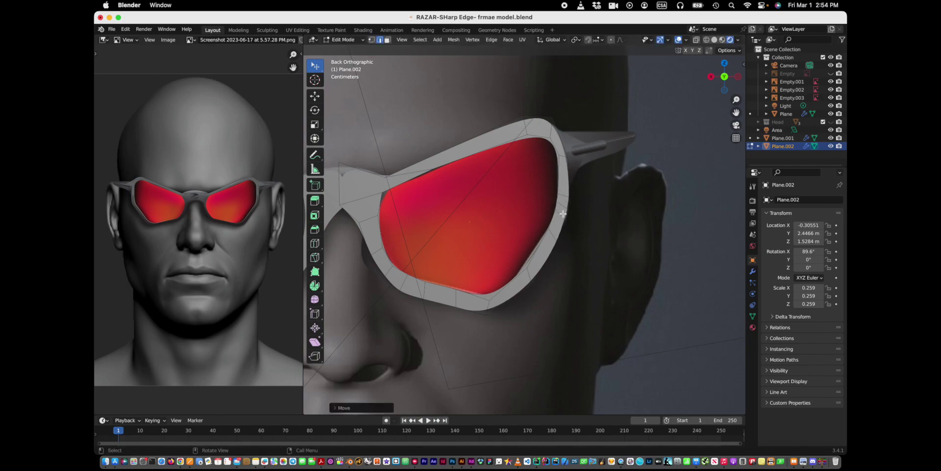
key("r")
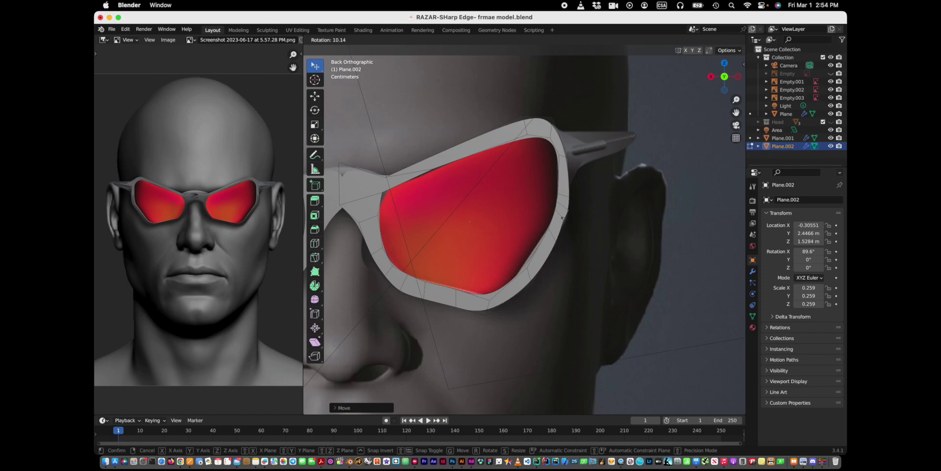
right_click(547, 243)
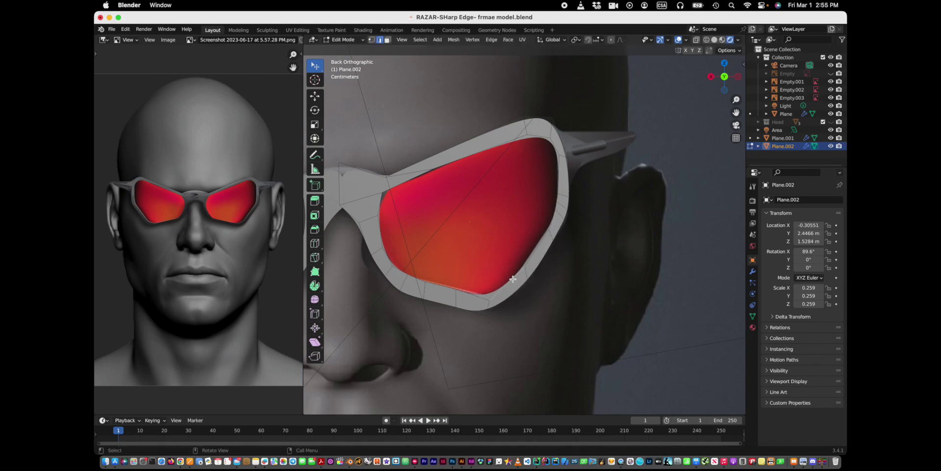
key("r")
right_click(487, 300)
- Add a loop cut to the rim and move and rotate the new edge at the lower rim
right_click(501, 288)
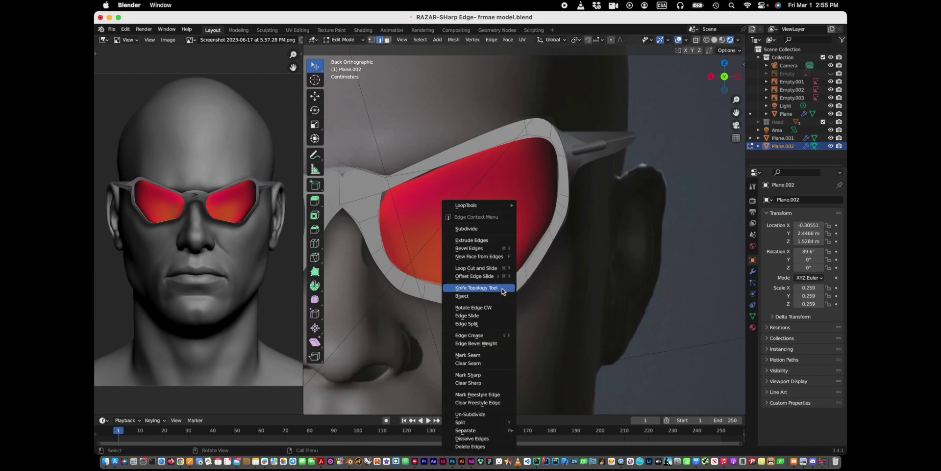
left_click(500, 276)
left_click(506, 286)
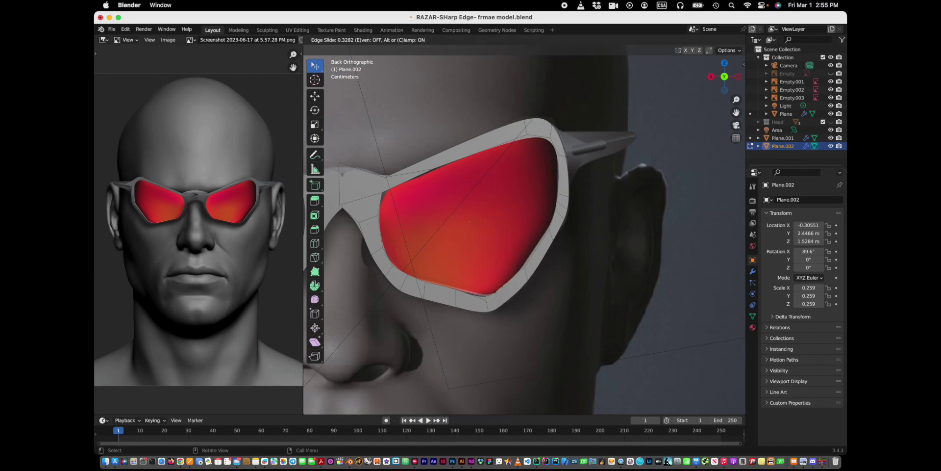
left_click(495, 294)
key("g")
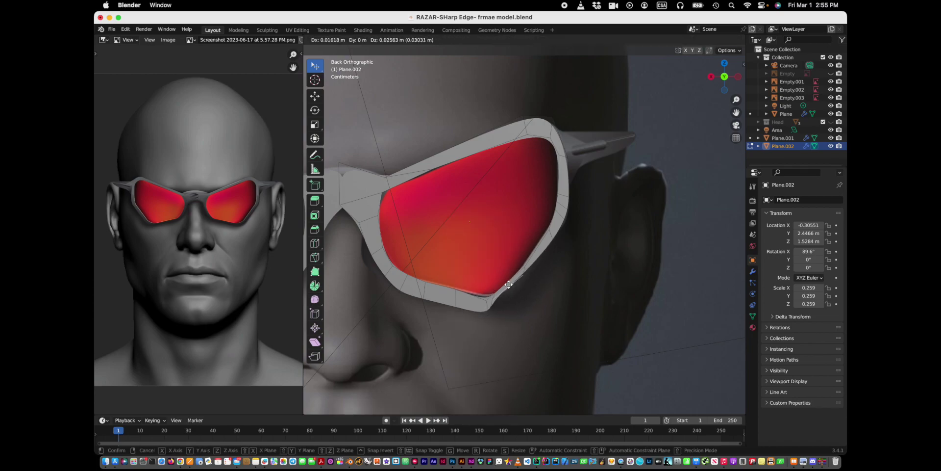
left_click(509, 284)
key("r")
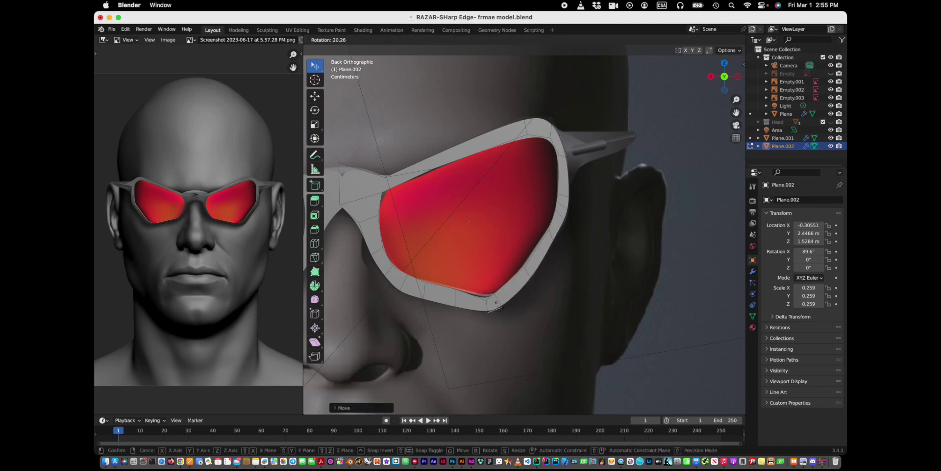
middle_click(495, 300)
left_click(479, 314)
key("g")
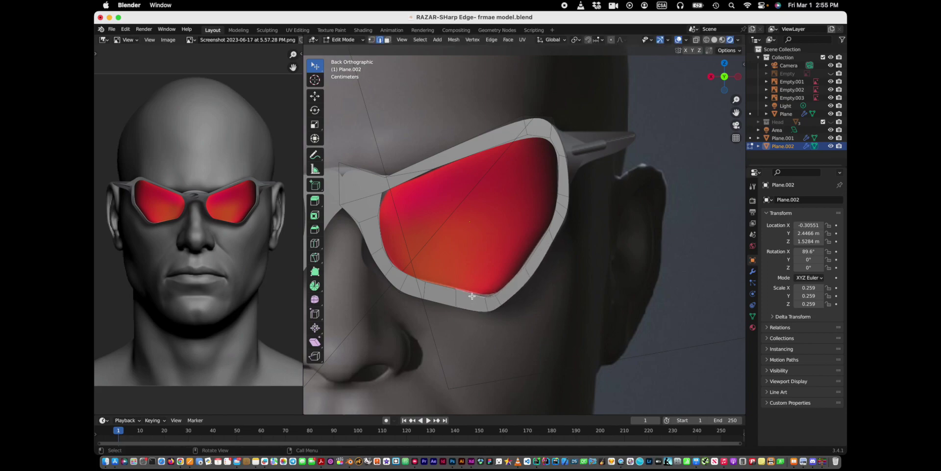
left_click(468, 302)
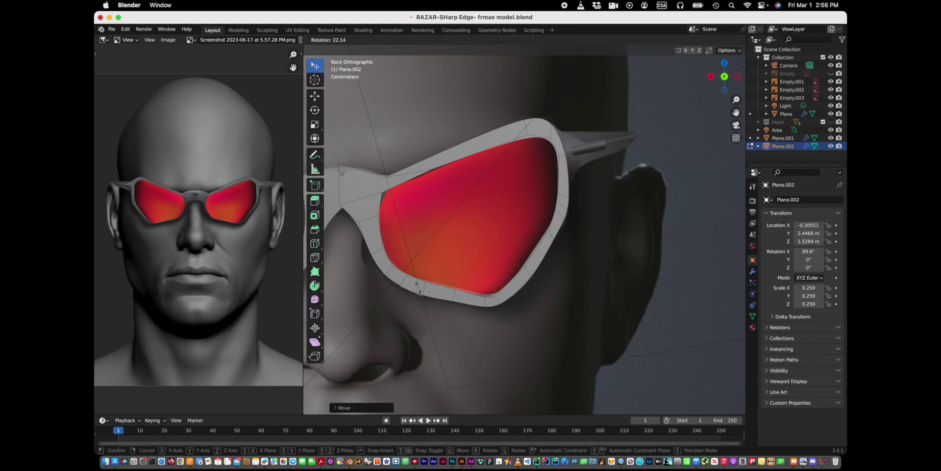
- Rotate and move the rim edge on the lens's left side, then fill the gap with a new face
key("r")
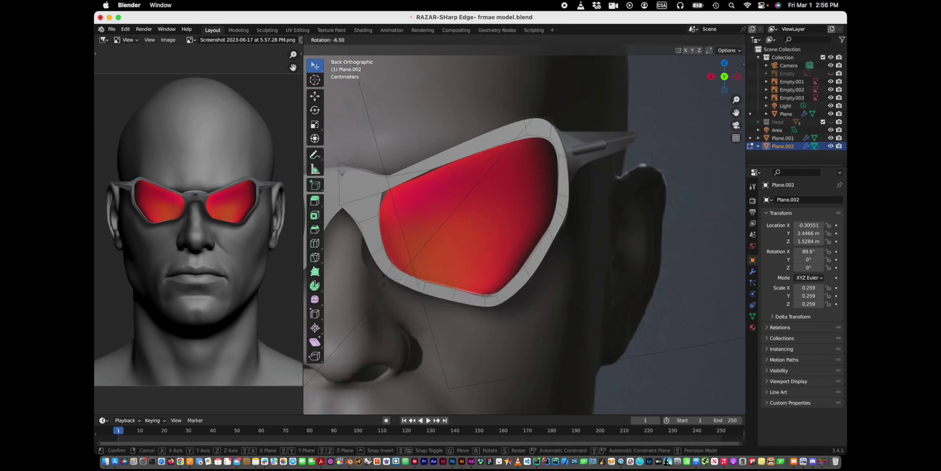
left_click(385, 279)
key("g")
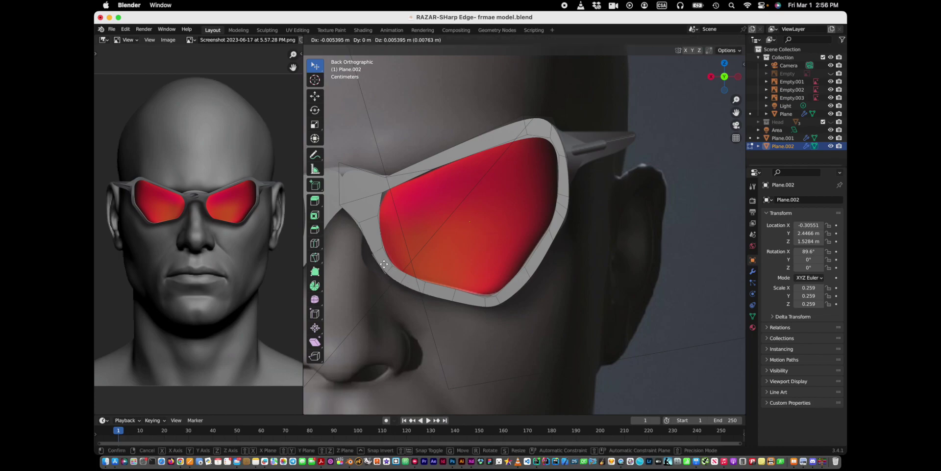
left_click(381, 227)
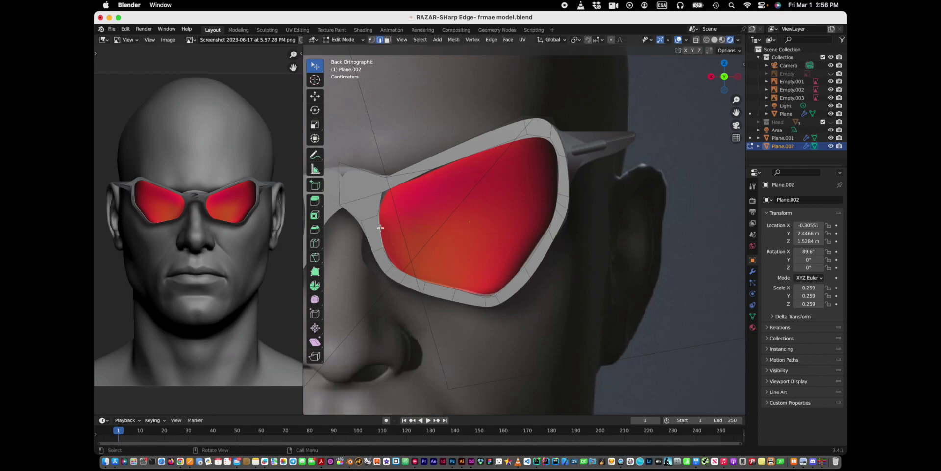
right_click(378, 234)
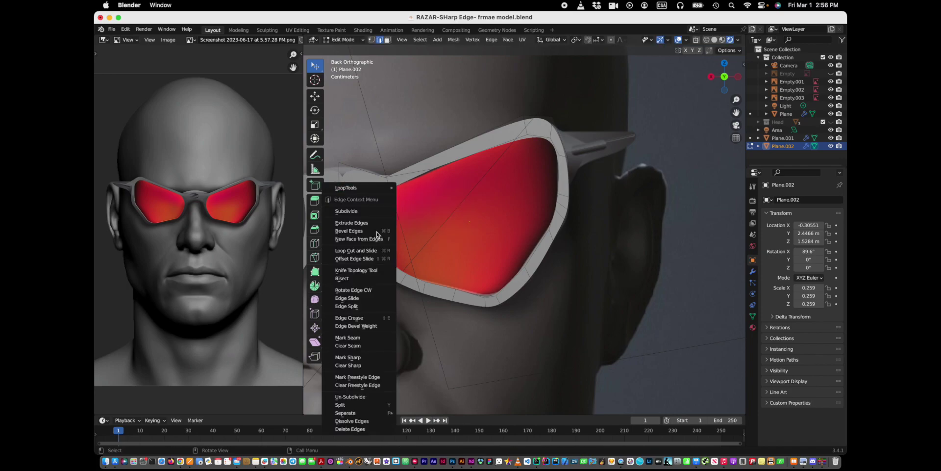
left_click(363, 238)
- Move the inner-corner and upper-edge vertices to straighten the lens's top edge
key("g")
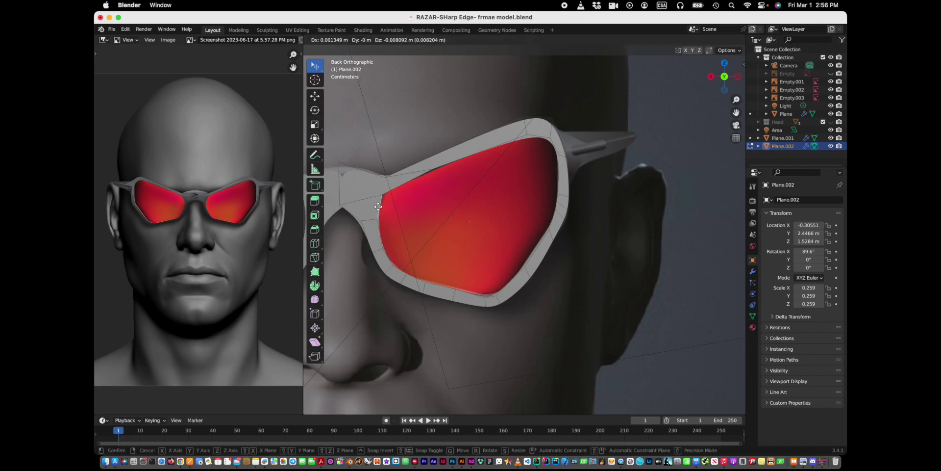
left_click(378, 205)
key("g")
left_click(378, 209)
left_click(418, 177)
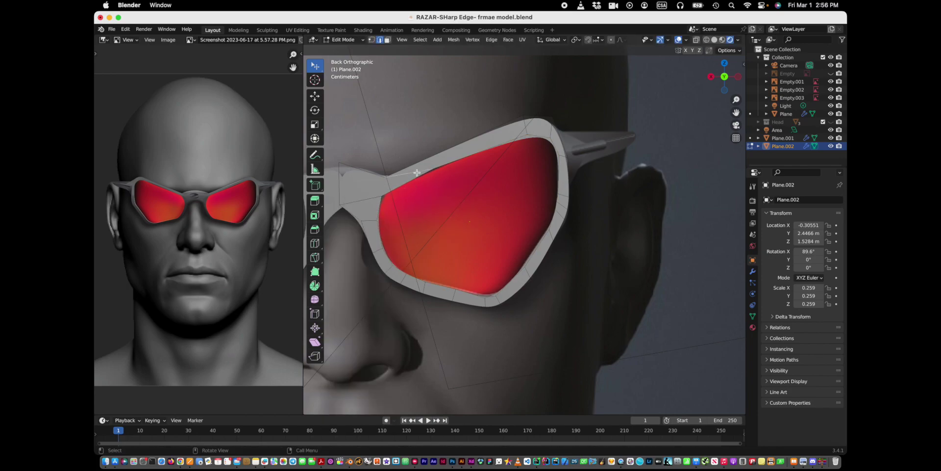
key("g")
left_click(426, 190)
key("g")
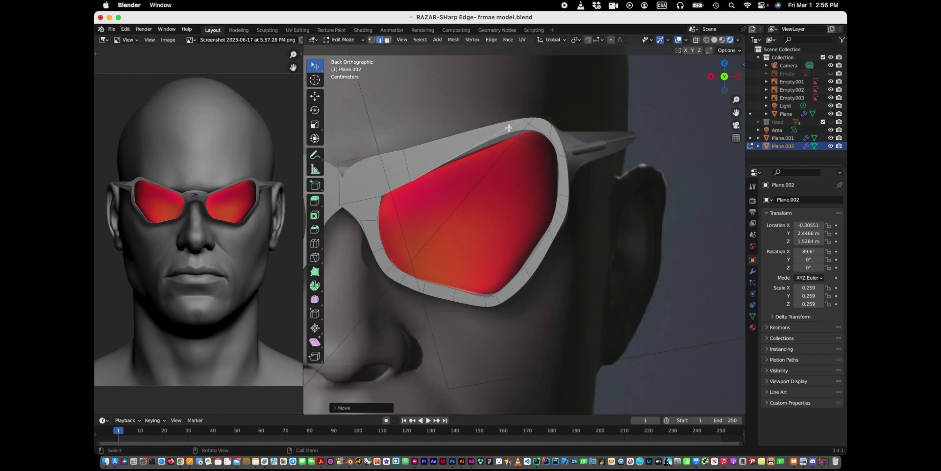
left_click(451, 148)
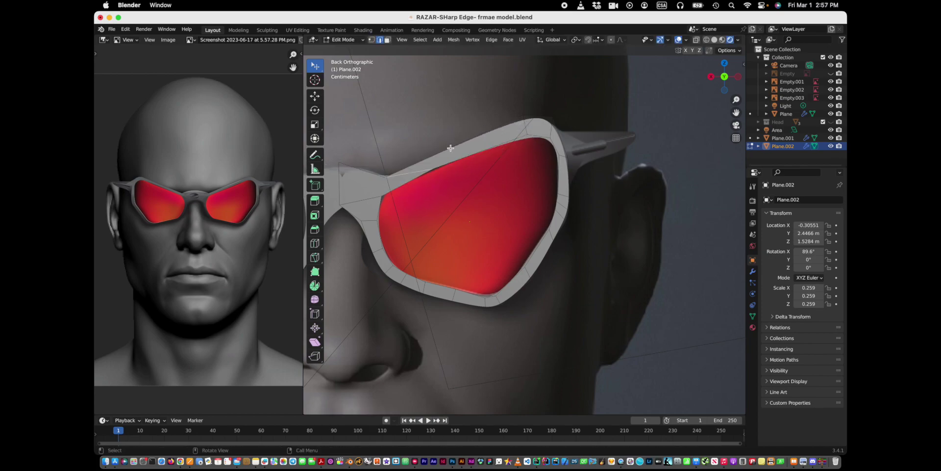
- Nudge one more rim vertex and recentre the view on the head and glasses
key("g")
left_click(425, 173)
scroll(427, 186, "down", 3)
scroll(427, 196, "down", 3)
scroll(431, 221, "up", 5)
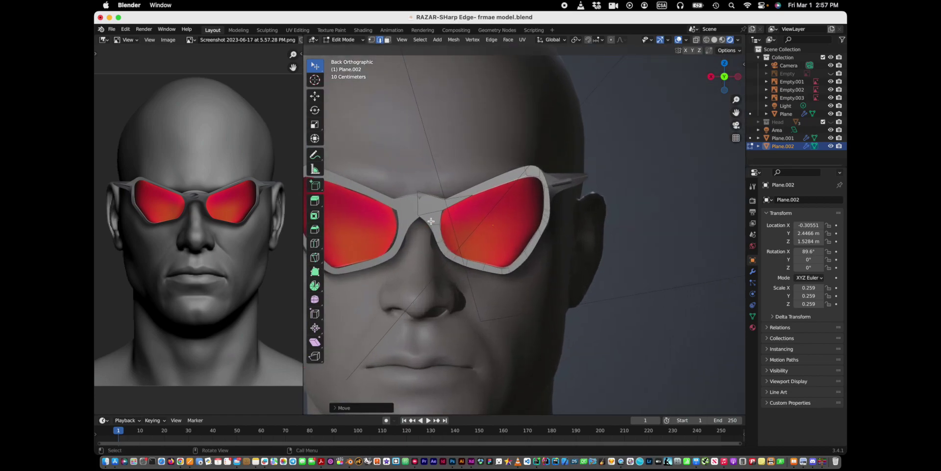
left_click_drag(736, 113, 775, 109)
- Set the Mirror modifier's merge distance to 0.008 m
left_click(753, 272)
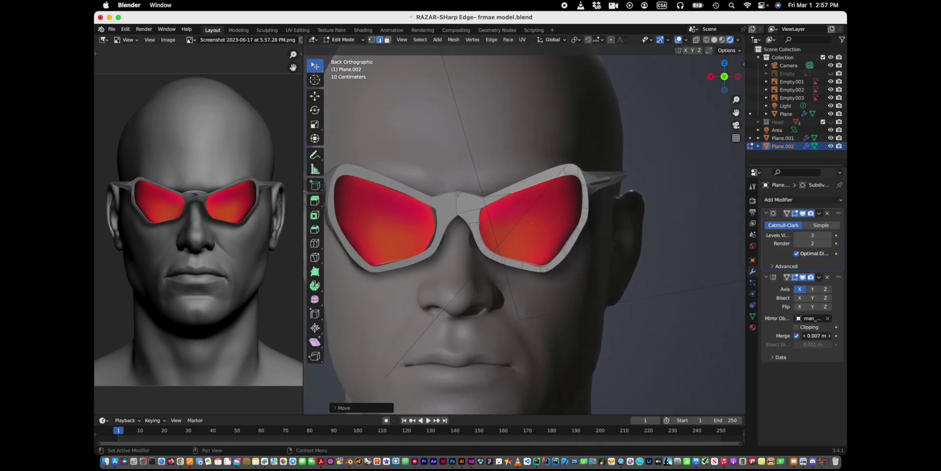
left_click(773, 357)
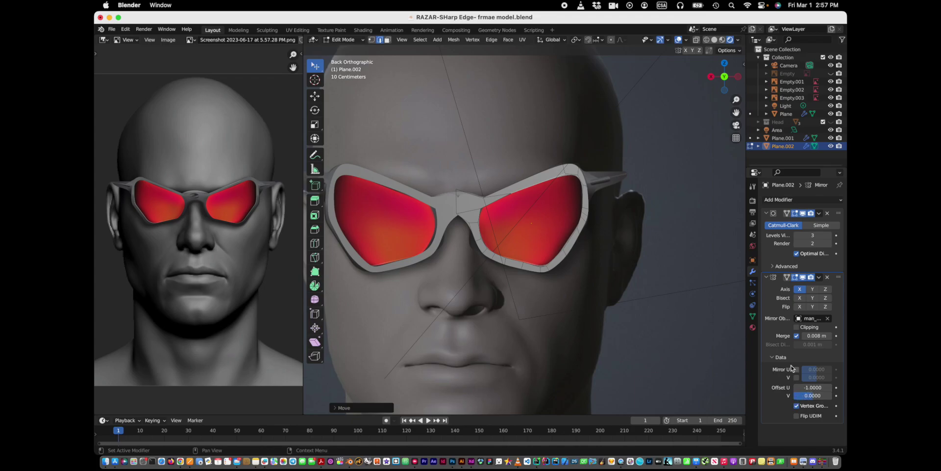
left_click(773, 357)
- Orbit out, snap to back orthographic view and zoom to check the frame's fit on the head
scroll(560, 281, "down", 3)
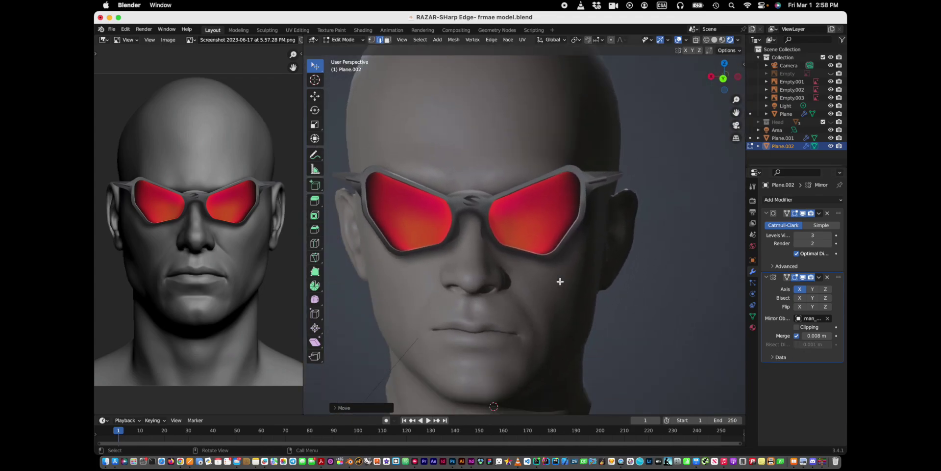
middle_click_drag(560, 281, 598, 264)
scroll(598, 264, "down", 4)
scroll(599, 264, "right", 5)
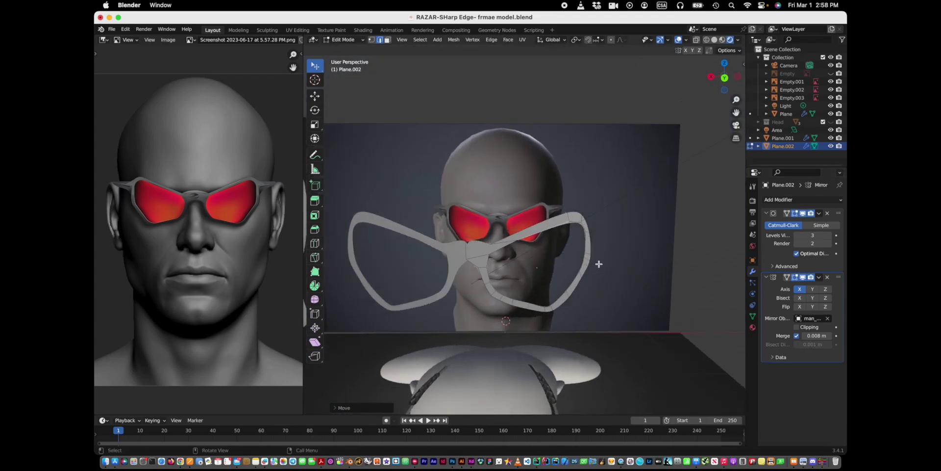
left_click(724, 77)
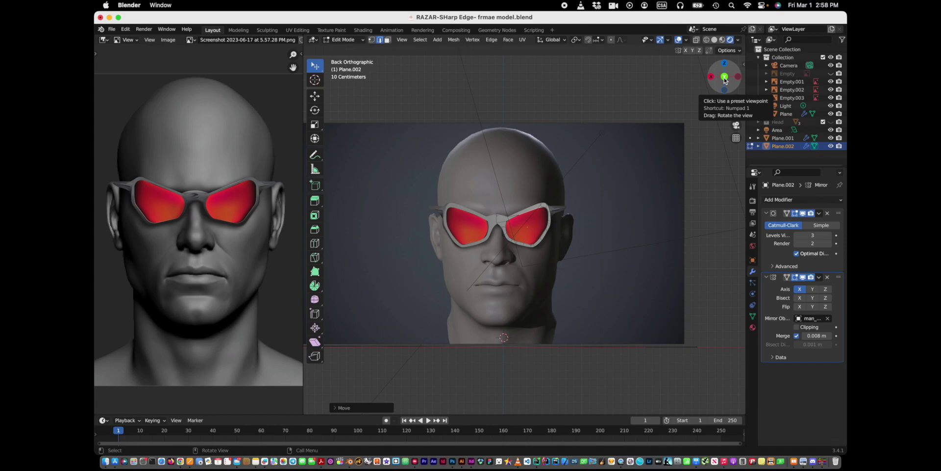
middle_click_drag(574, 220, 575, 220)
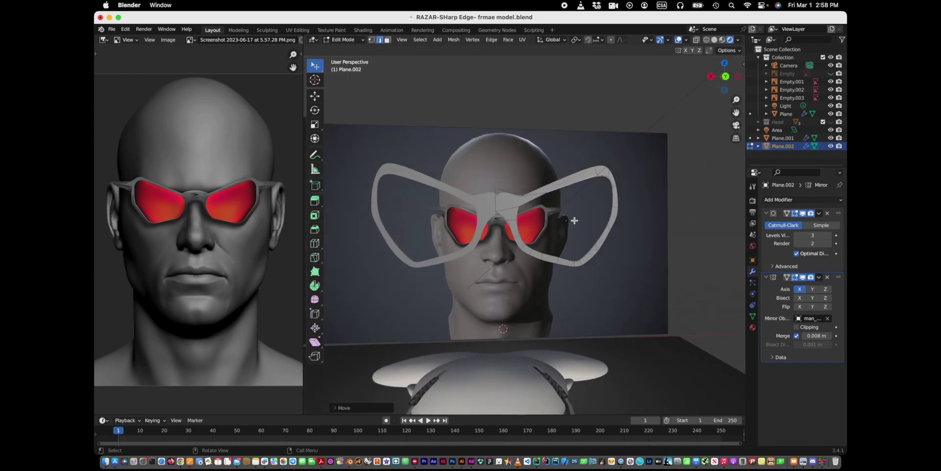
left_click(725, 77)
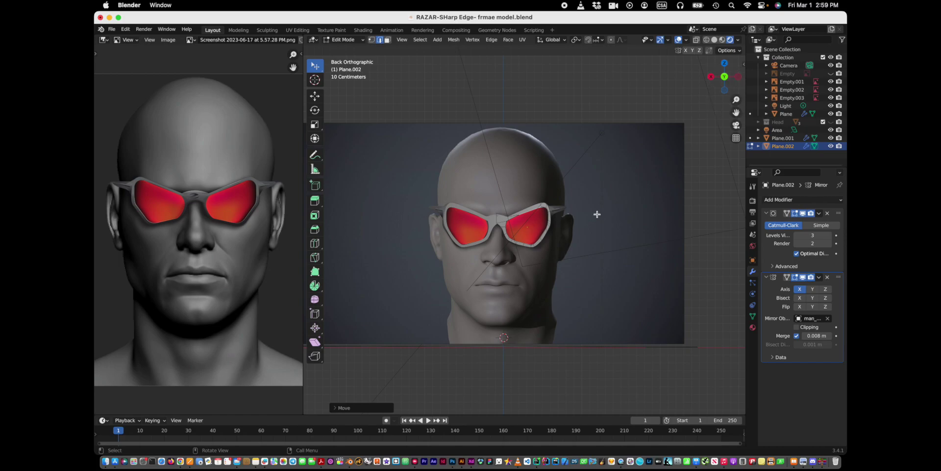
scroll(597, 214, "up", 5)
scroll(583, 212, "down", 3)
scroll(579, 267, "up", 3)
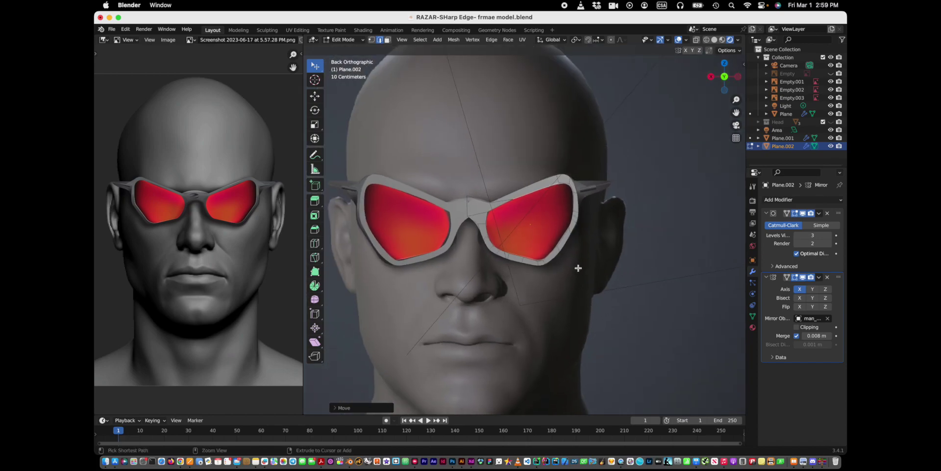
- Rotate the selected upper frame edge above the right lens to follow the reference
scroll(641, 126, "up", 4)
key("r")
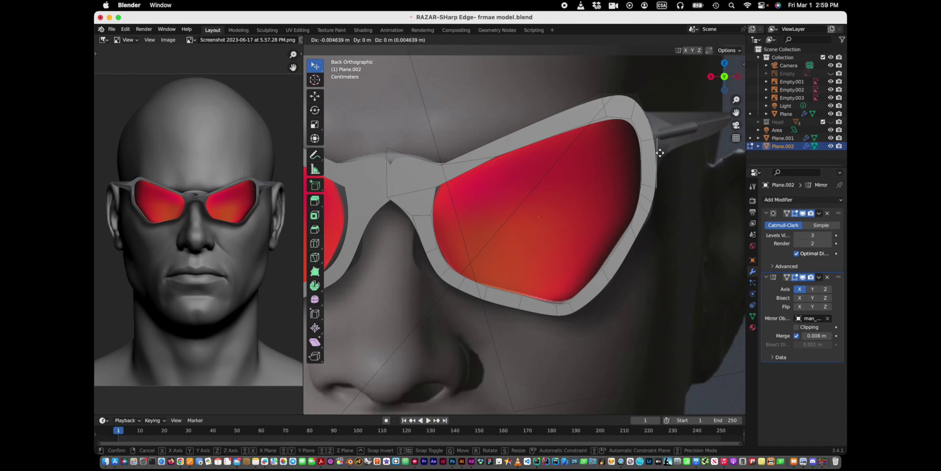
left_click(647, 202)
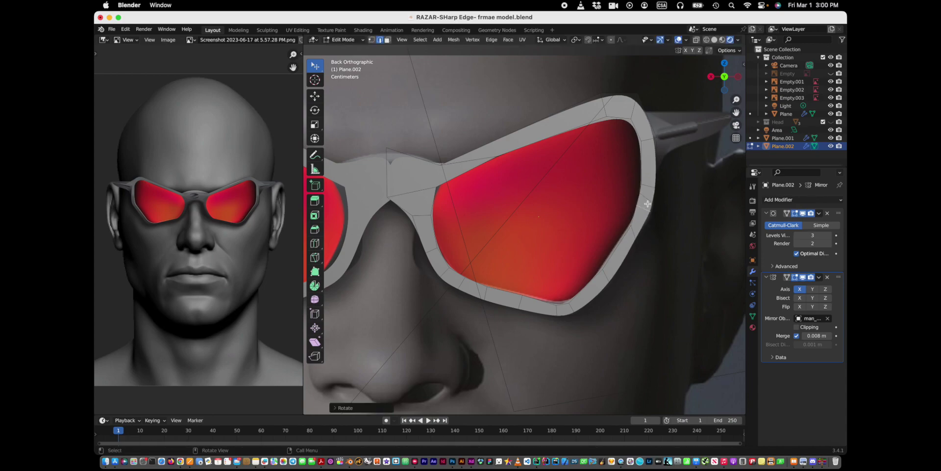
key("r")
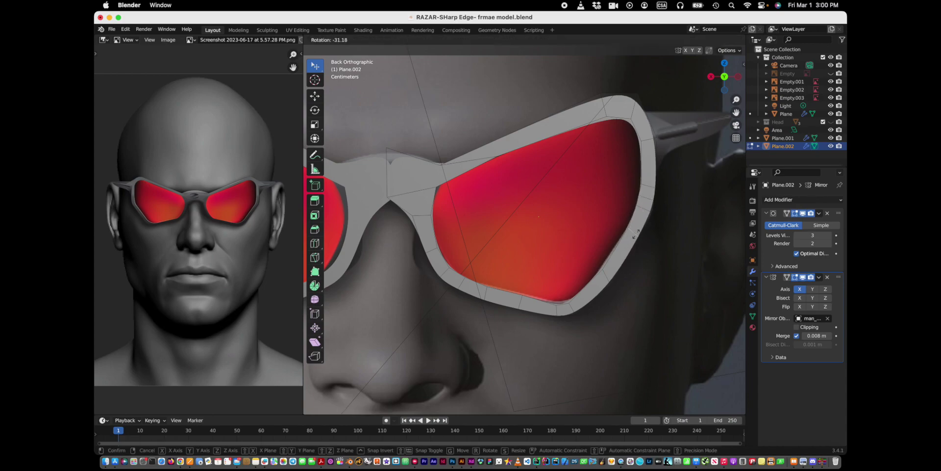
left_click(606, 277)
key("r")
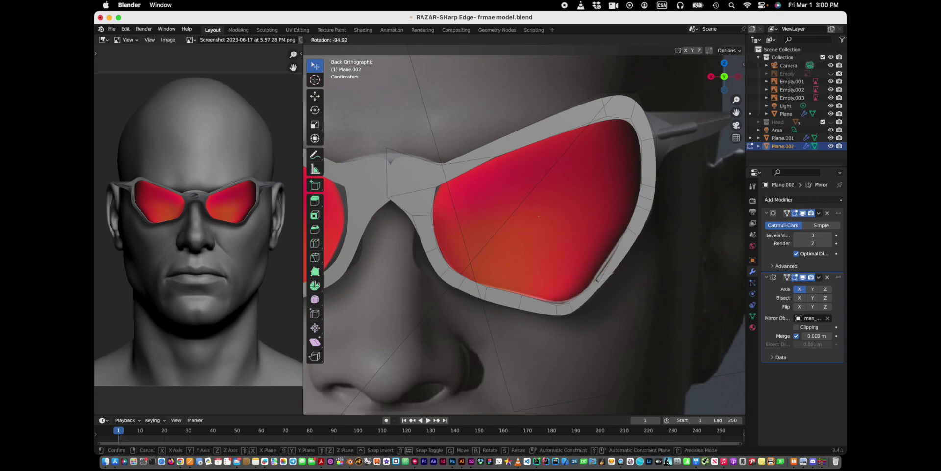
key("Escape")
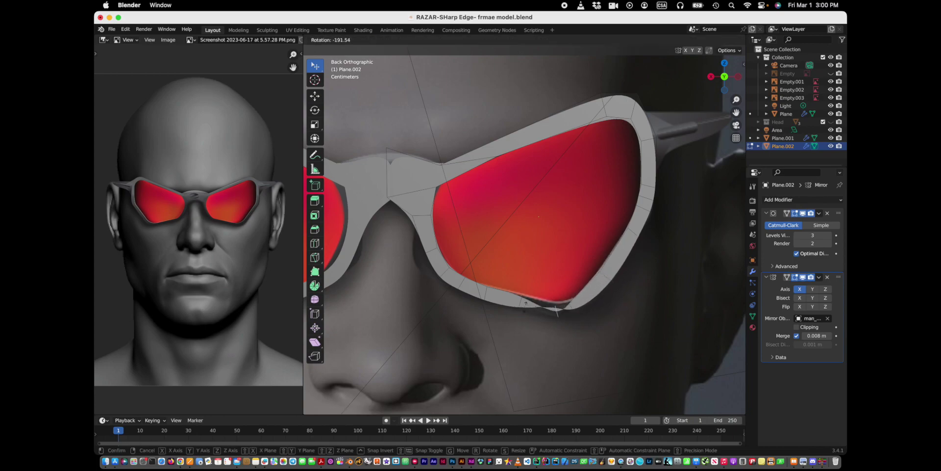
key("r")
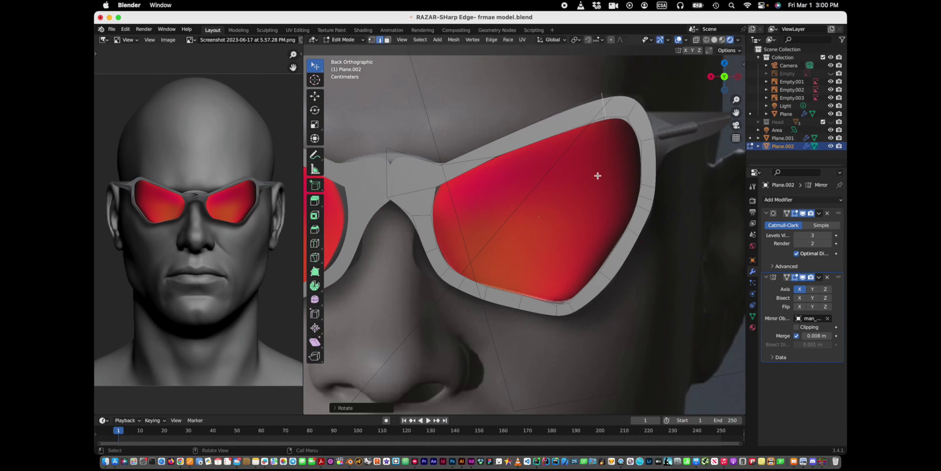
key("Escape")
key("g")
key("Escape")
- Reposition a lower-rim edge of the lens and move the upper frame vertex down-left
left_click(520, 296)
key("g")
key("Escape")
left_click(486, 293)
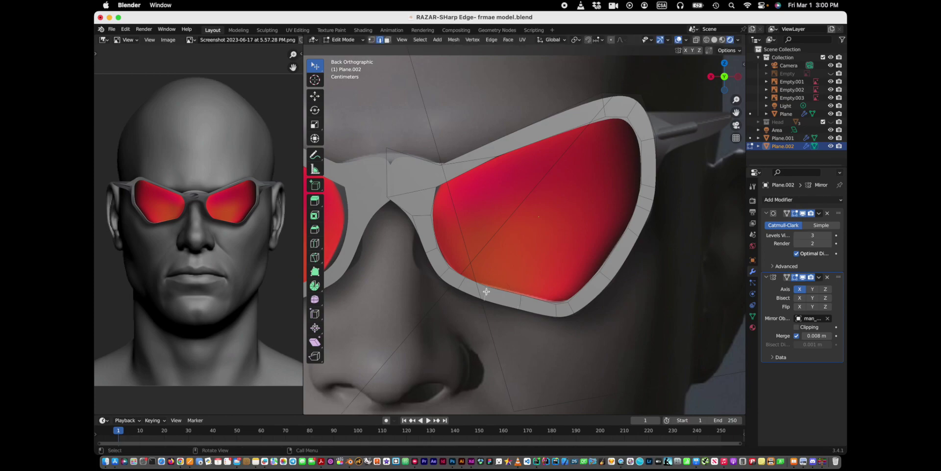
key("g")
key("Escape")
key("r")
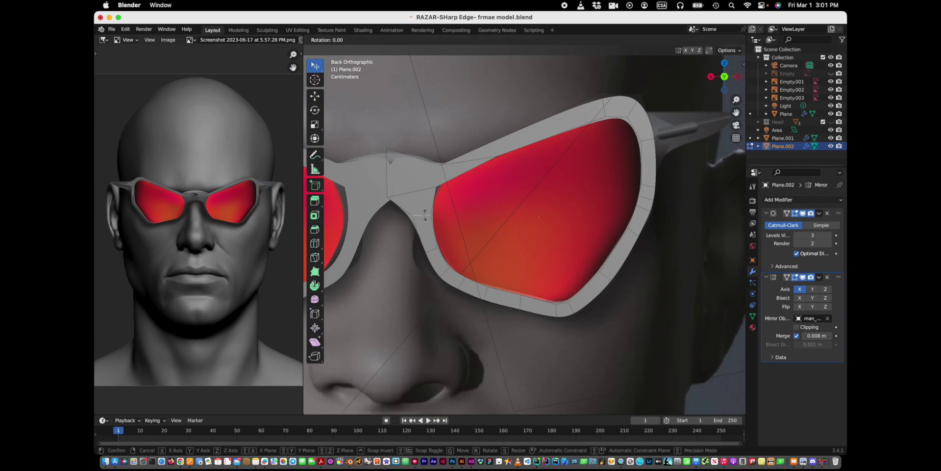
key("Escape")
key("g")
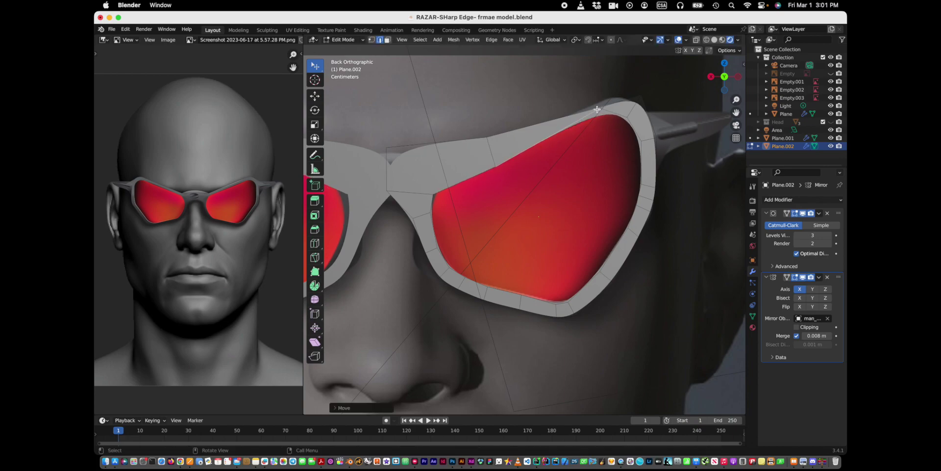
left_click(593, 112)
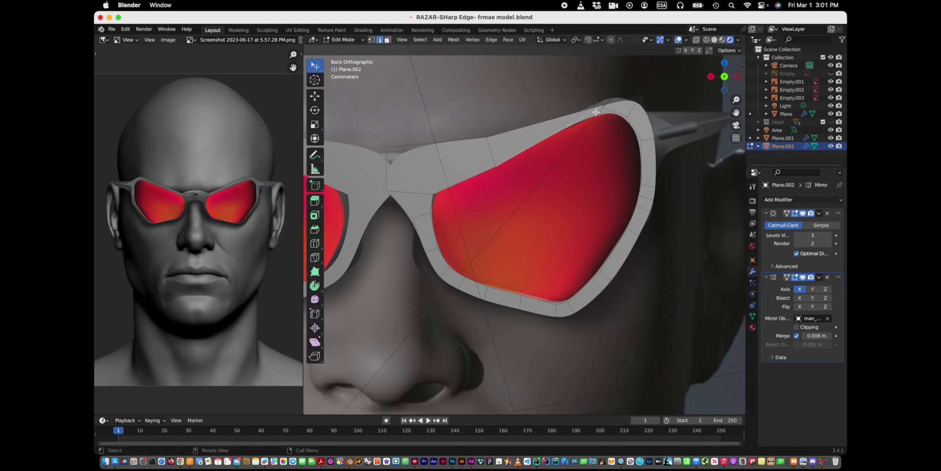
key("g")
left_click(463, 154)
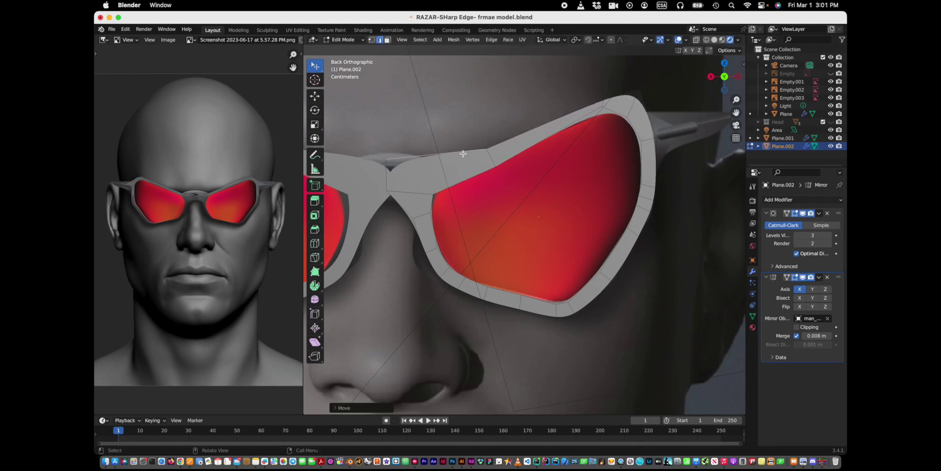
- Cut a new edge loop into the frame and slide its top edge upward
key("r")
right_click(462, 154)
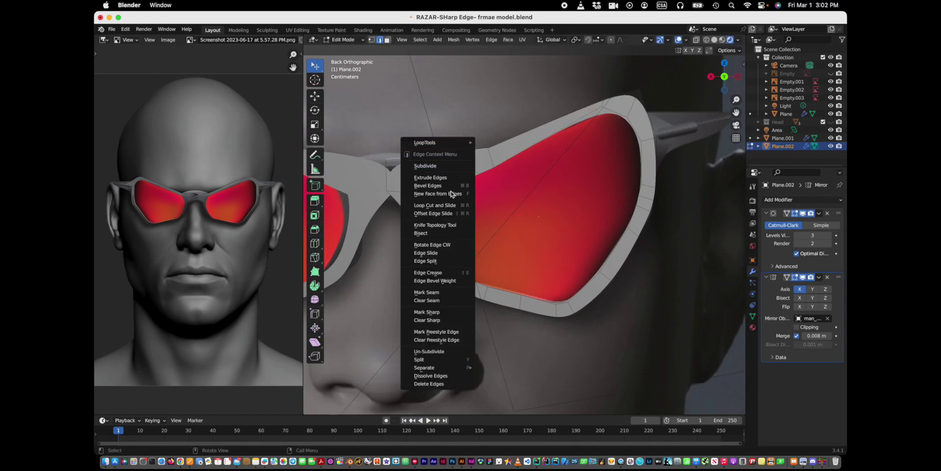
key("Escape")
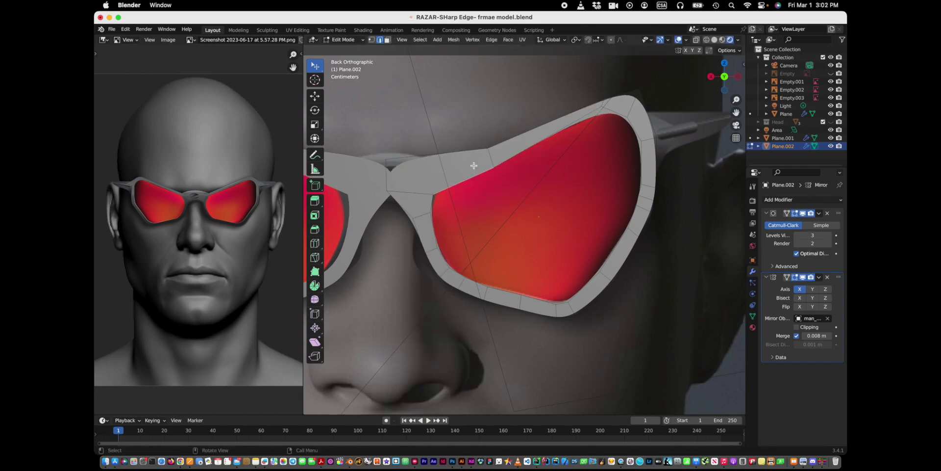
right_click(398, 158)
mouse_move(315, 243)
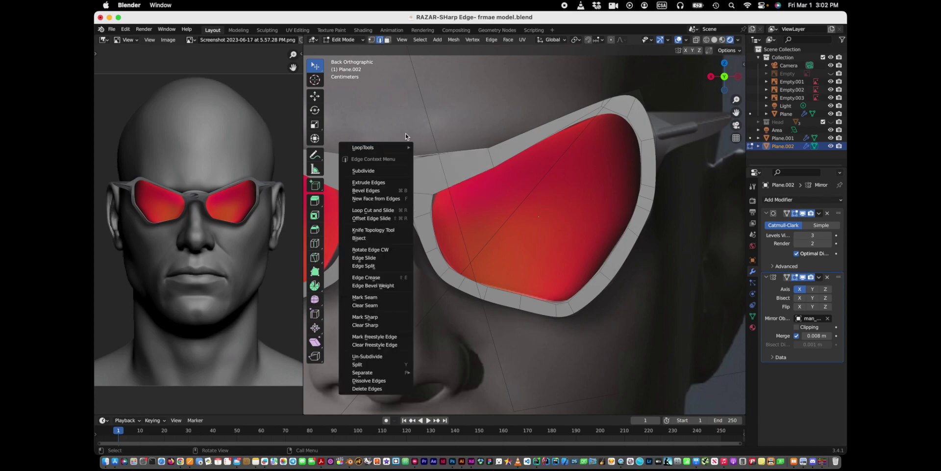
left_click(315, 243)
left_click(412, 157)
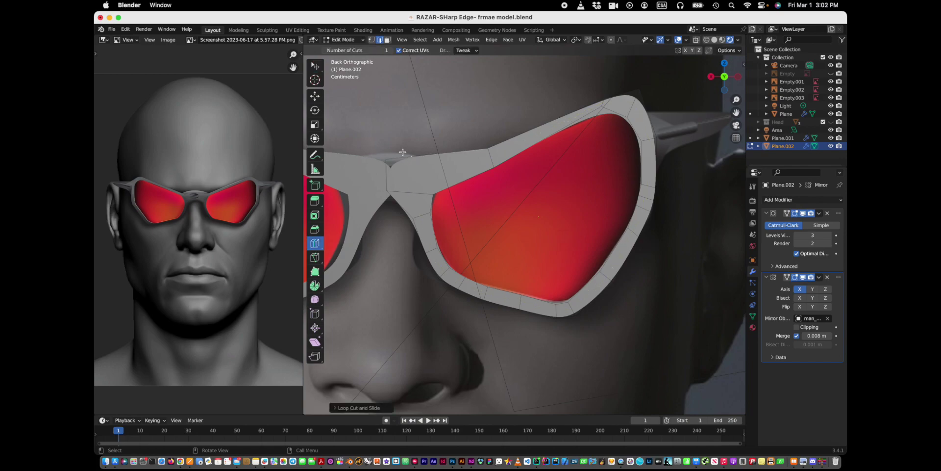
left_click(314, 258)
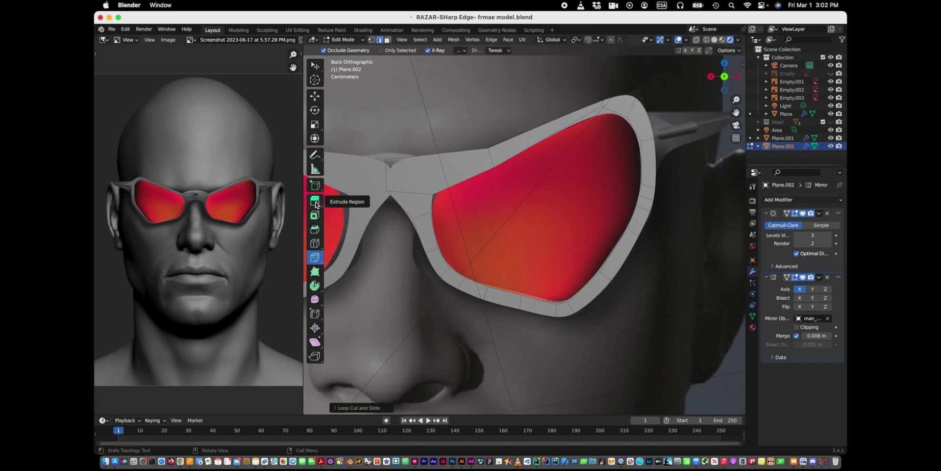
left_click(315, 314)
left_click_drag(420, 168, 411, 154)
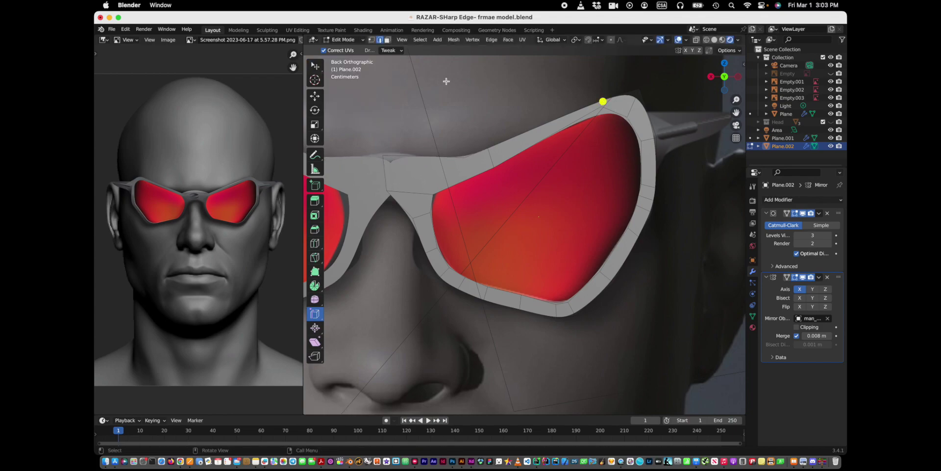
left_click(315, 65)
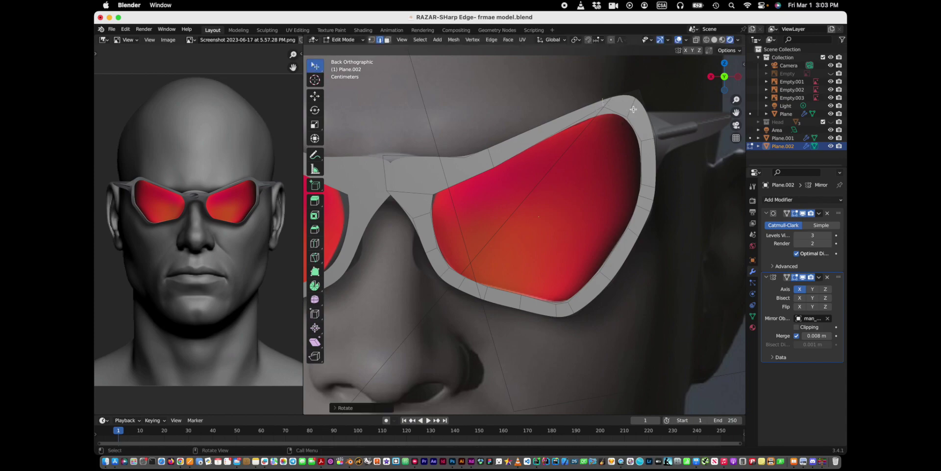
- Pull the frame's top corner down-left, lower viewport subdivision to 3, and rotate the corner
left_click_drag(610, 102, 587, 122)
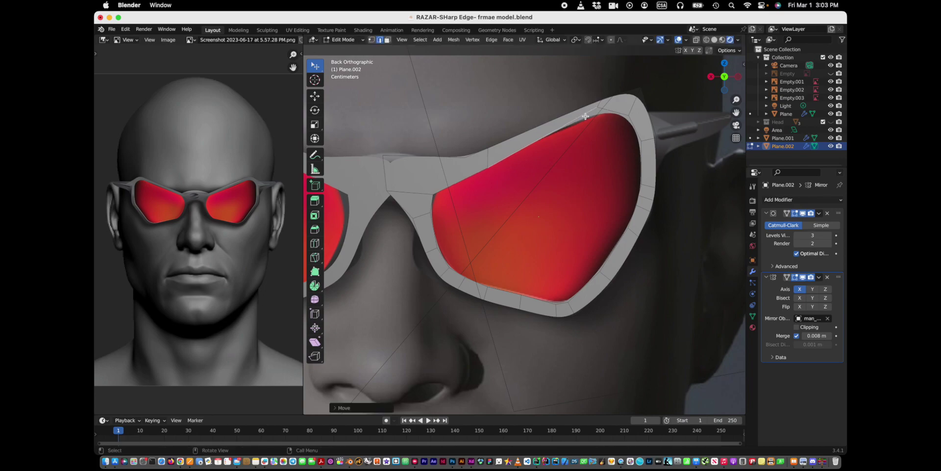
left_click_drag(588, 120, 469, 176)
left_click(467, 165)
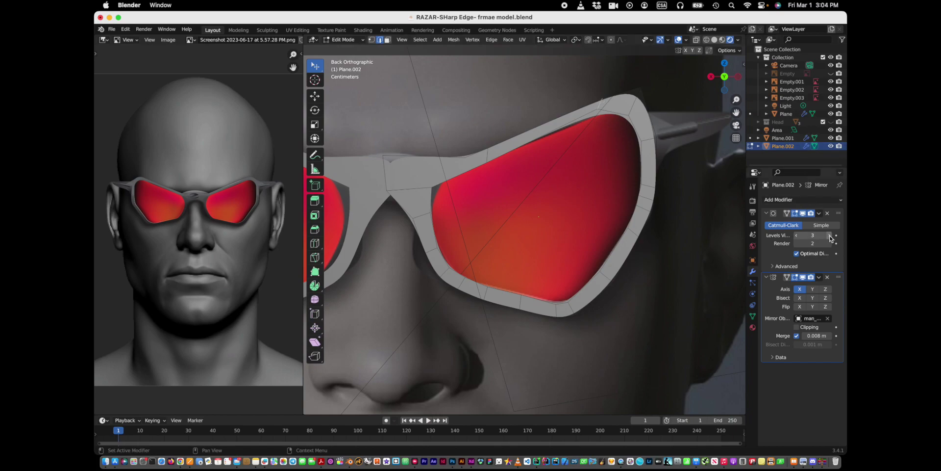
left_click_drag(812, 235, 793, 226)
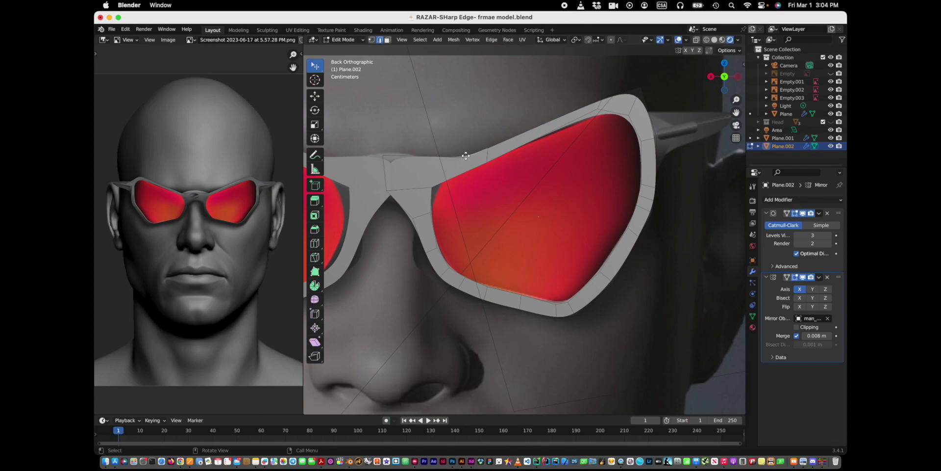
key("r")
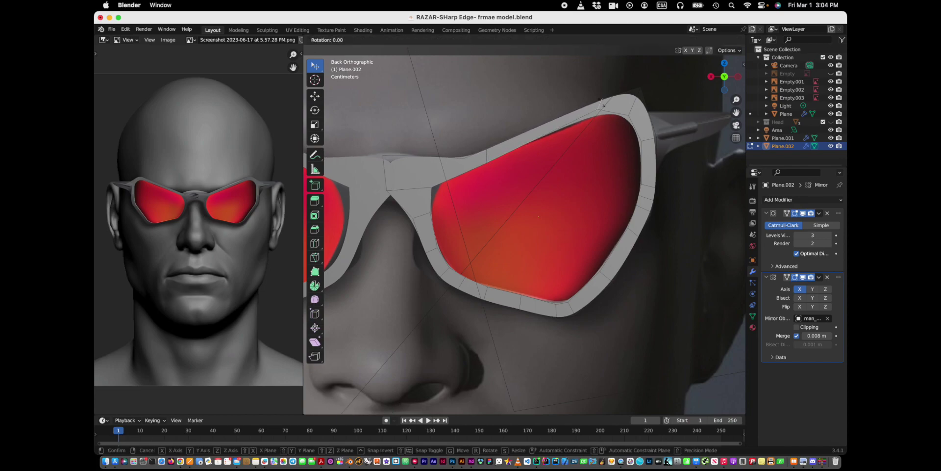
left_click(605, 96)
- Add an edge across the frame corner, then rotate and move the corner geometry
right_click(432, 193)
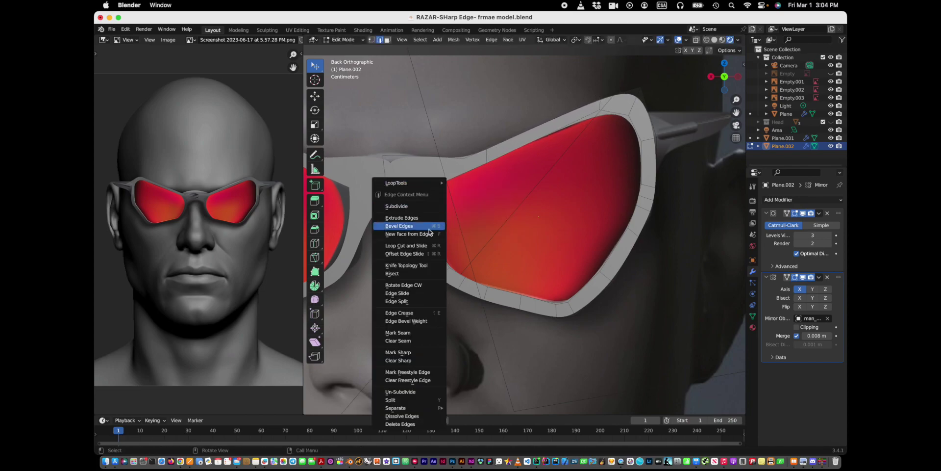
left_click(411, 220)
key("r")
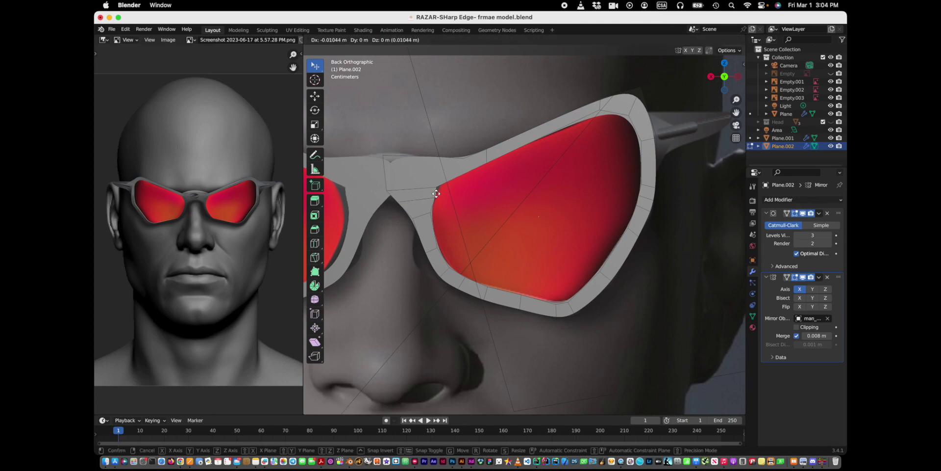
left_click(455, 189)
key("r")
left_click(455, 189)
key("r")
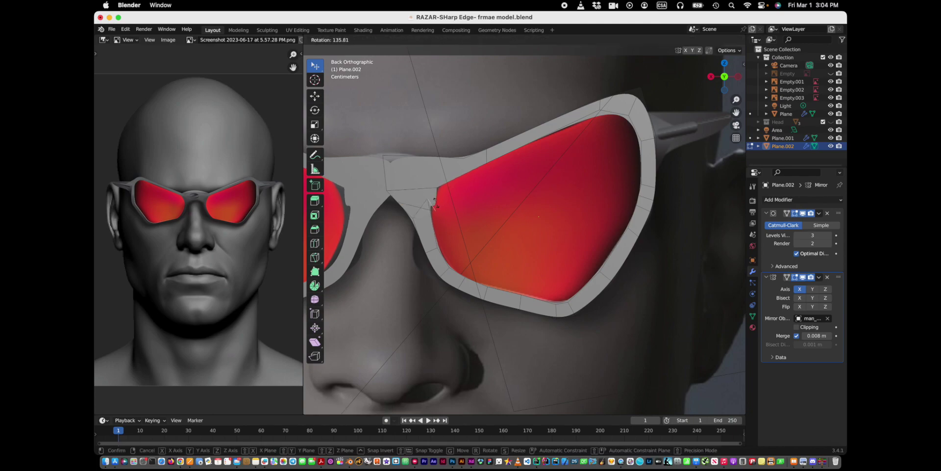
key("g")
left_click(422, 223)
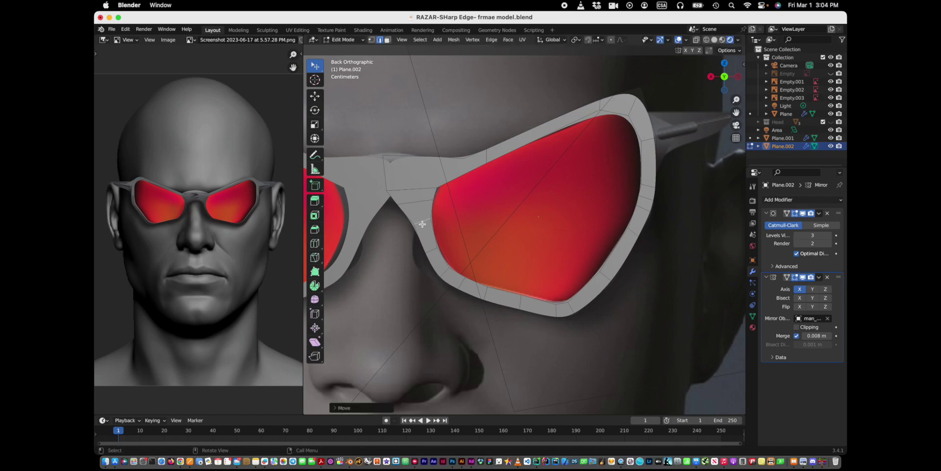
- Place another loop cut across the frame rim and reposition a rim vertex
right_click(464, 160)
left_click(463, 164)
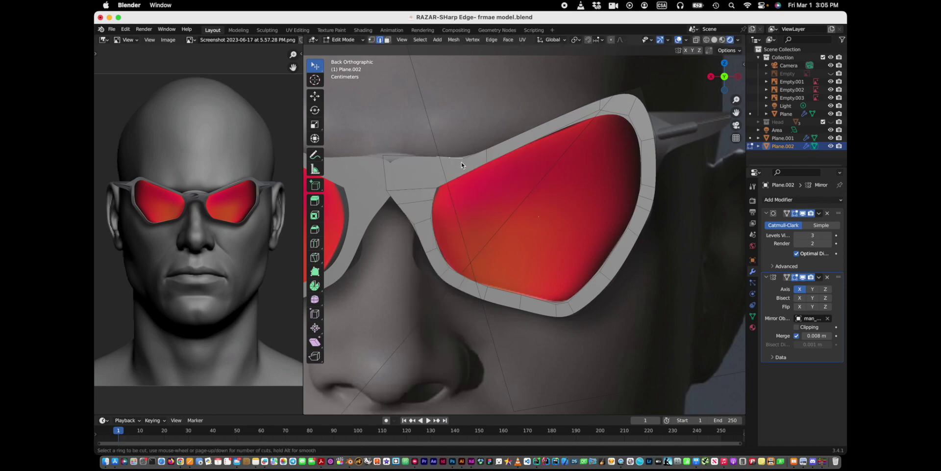
left_click(600, 103)
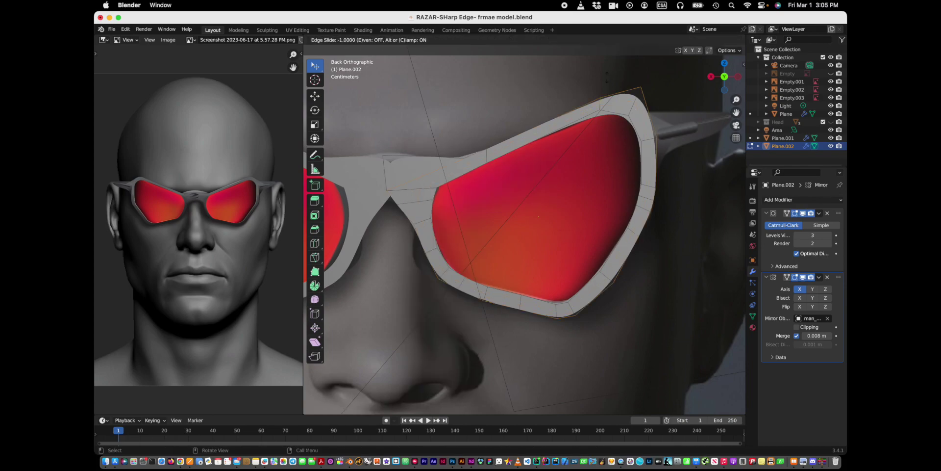
left_click(495, 93)
key("alt+a")
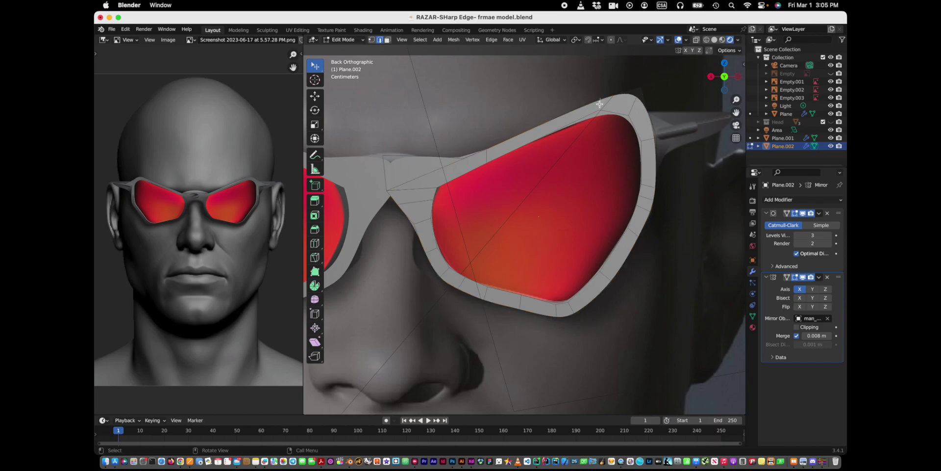
key("g")
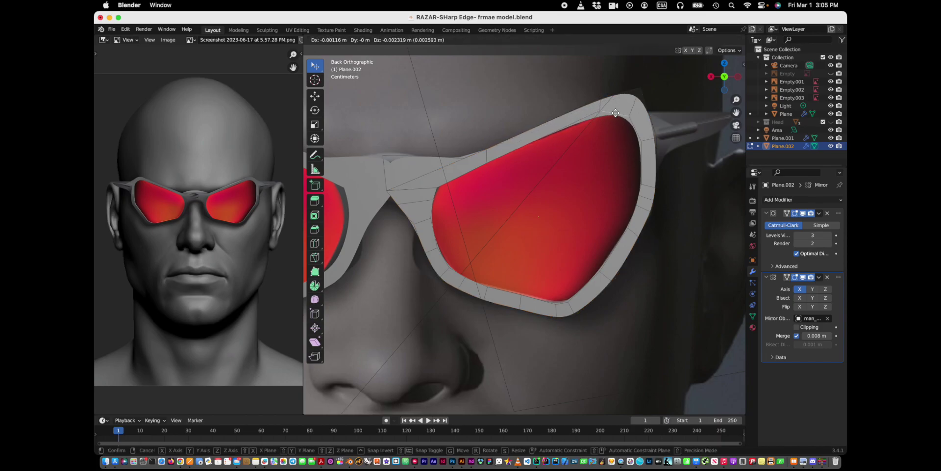
left_click(616, 114)
scroll(616, 114, "down", 5)
scroll(616, 114, "up", 5)
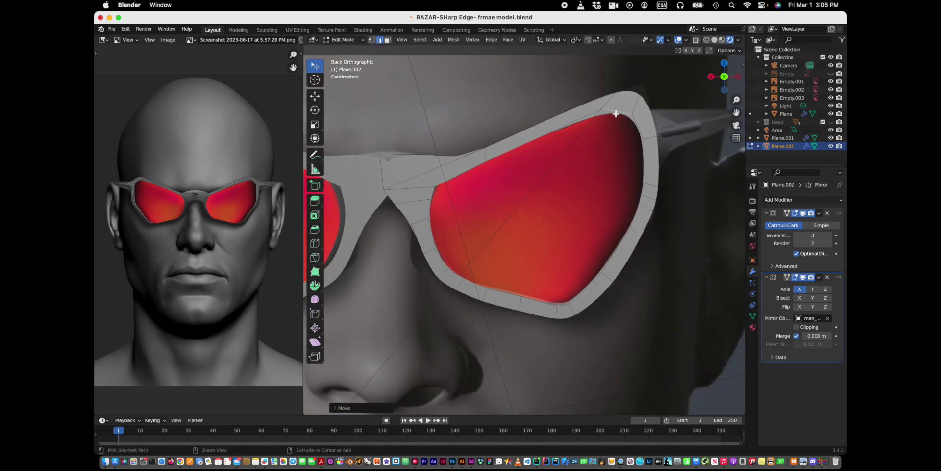
- Dissolve the stray diagonal edge at the frame corner and compare with the reference tutorial
right_click(438, 173)
key("Escape")
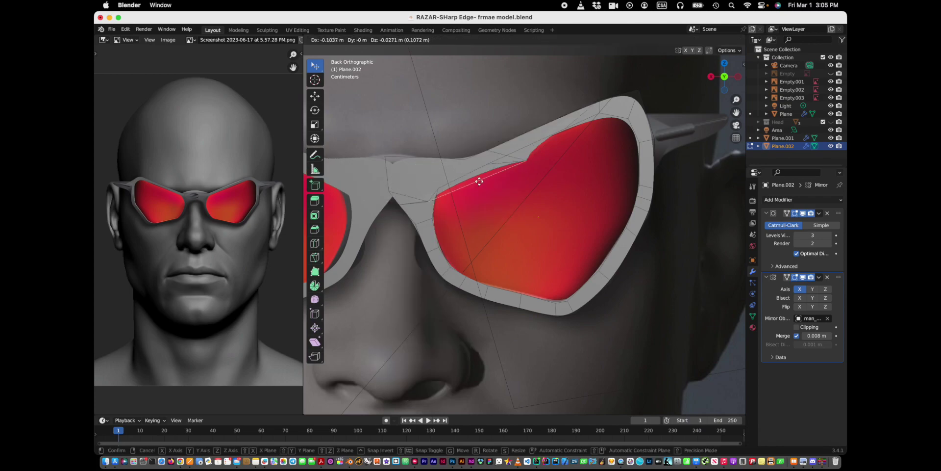
right_click(443, 168)
left_click(418, 387)
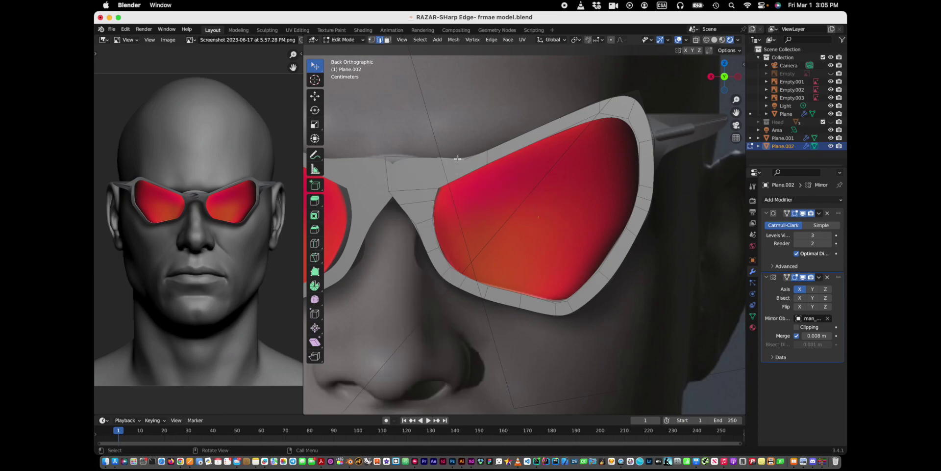
key("Home")
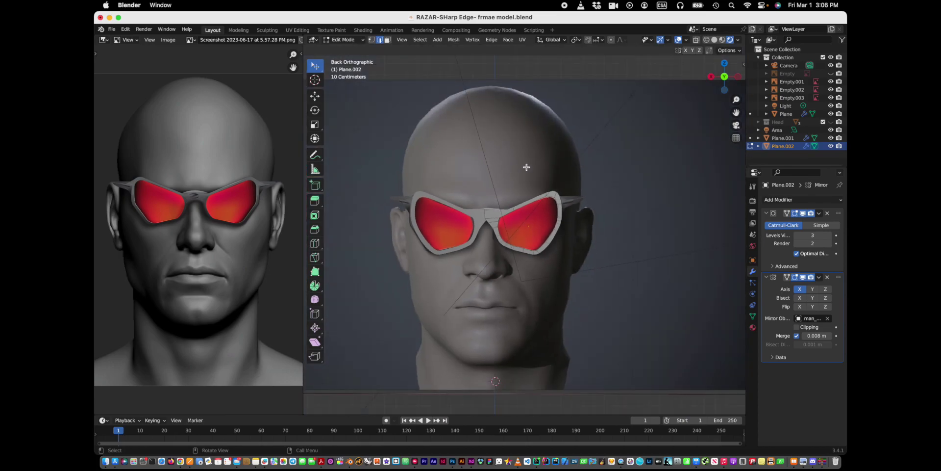
scroll(526, 168, "up", 4)
left_click(130, 439)
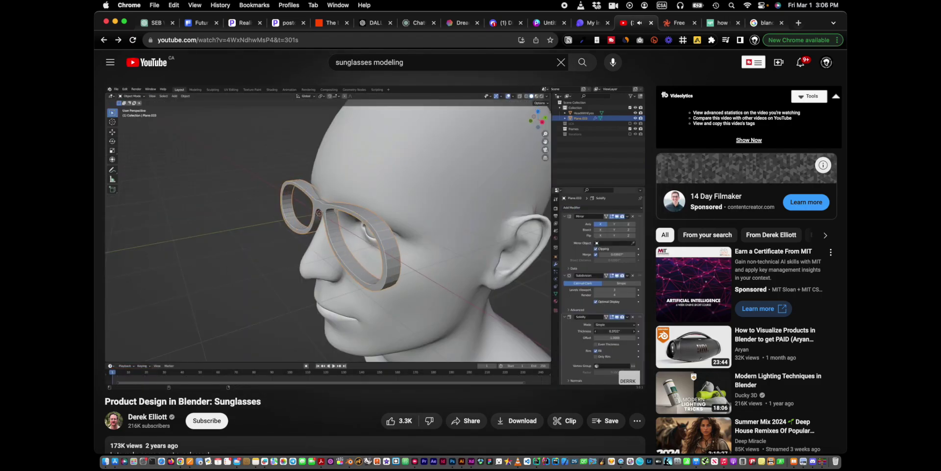
left_click(399, 443)
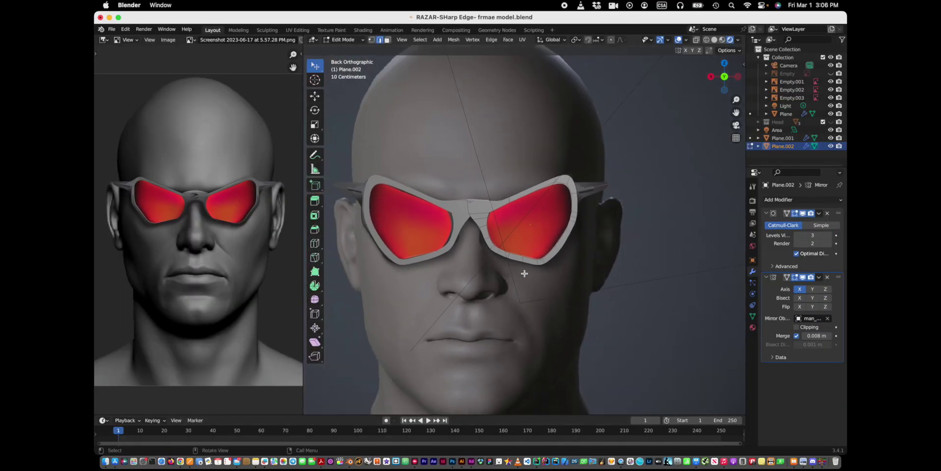
- Add a Solidify modifier to the frame with thickness 0.08 m
left_click(785, 200)
left_click(682, 338)
mouse_move(675, 336)
middle_mouse_down()
mouse_move(492, 204)
mouse_move(613, 236)
middle_mouse_up()
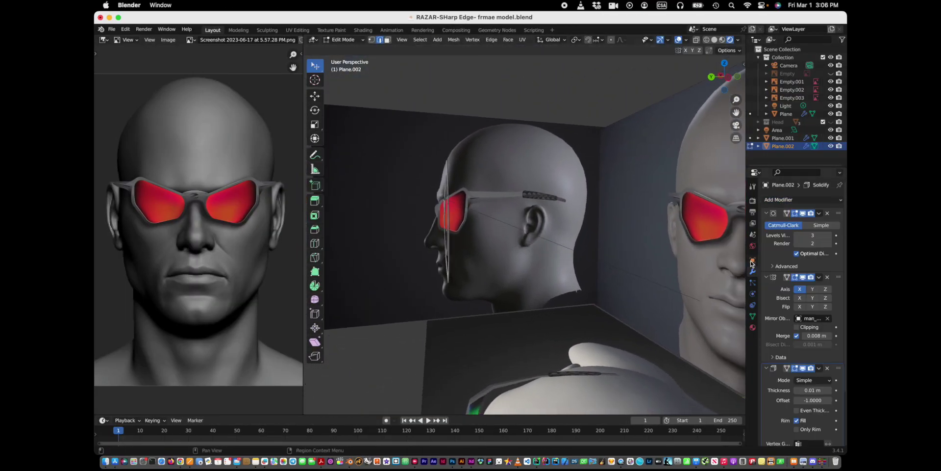
left_click_drag(812, 390, 834, 390)
mouse_move(637, 295)
middle_mouse_down()
mouse_move(584, 337)
mouse_move(657, 337)
mouse_move(584, 337)
middle_mouse_up()
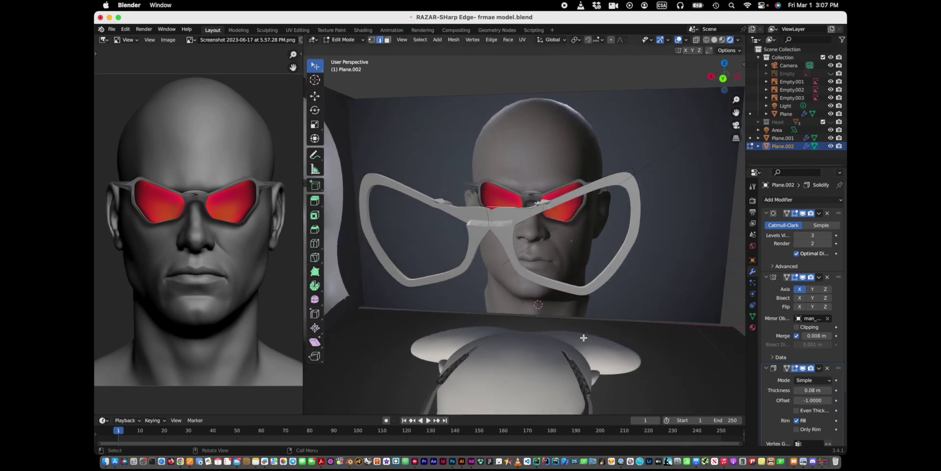
- Run the 3D-Print Toolbox checks and apply Make Manifold from Clean Up
left_click(744, 64)
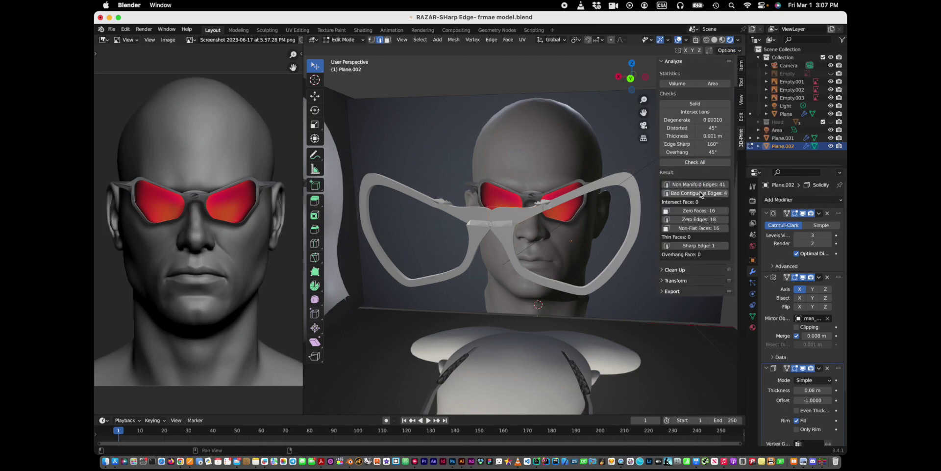
left_click(696, 219)
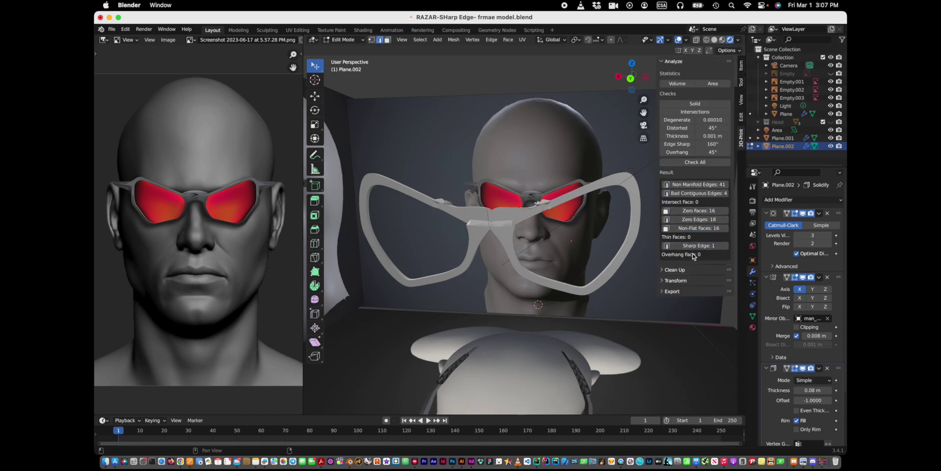
left_click(675, 269)
left_click(687, 292)
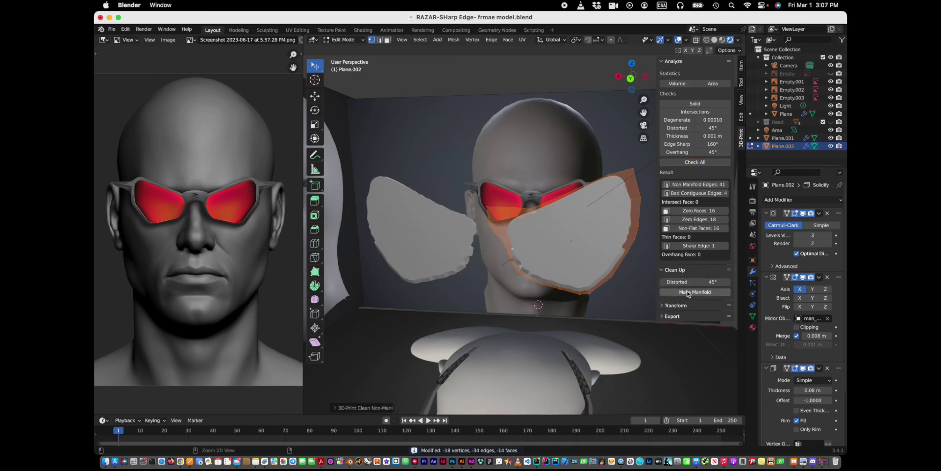
middle_click_drag(539, 246, 638, 295)
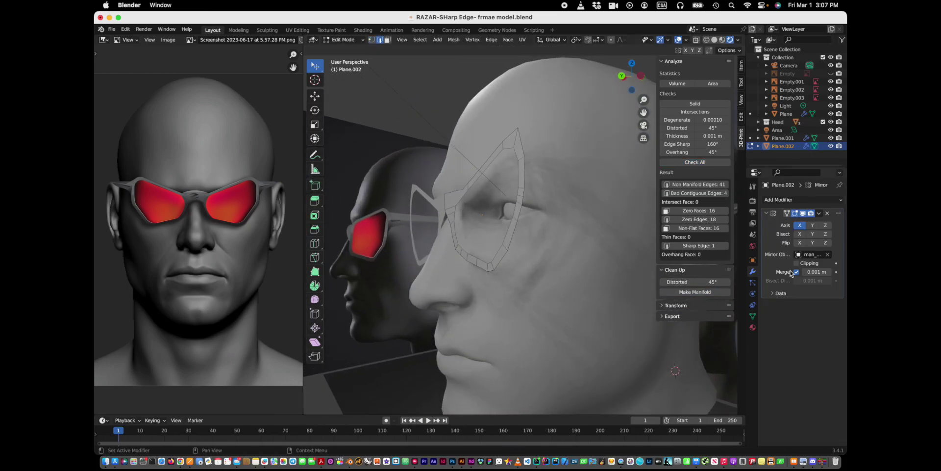
- Add a Subdivision Surface modifier and move it above Mirror in the stack
left_click(802, 200)
left_click(683, 346)
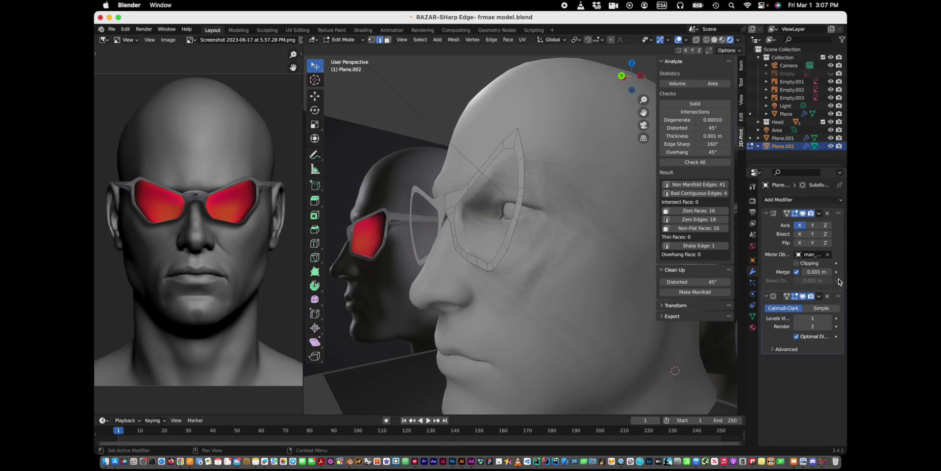
left_click_drag(838, 295, 832, 215)
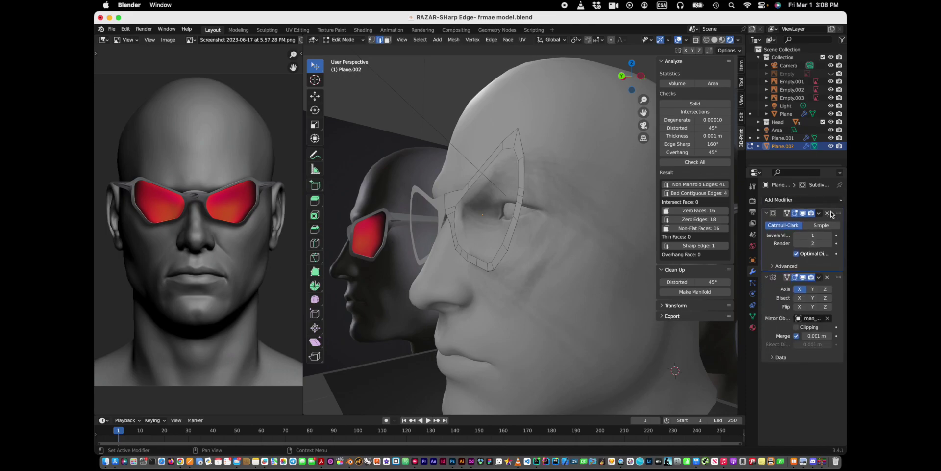
left_click(742, 63)
left_click(621, 76)
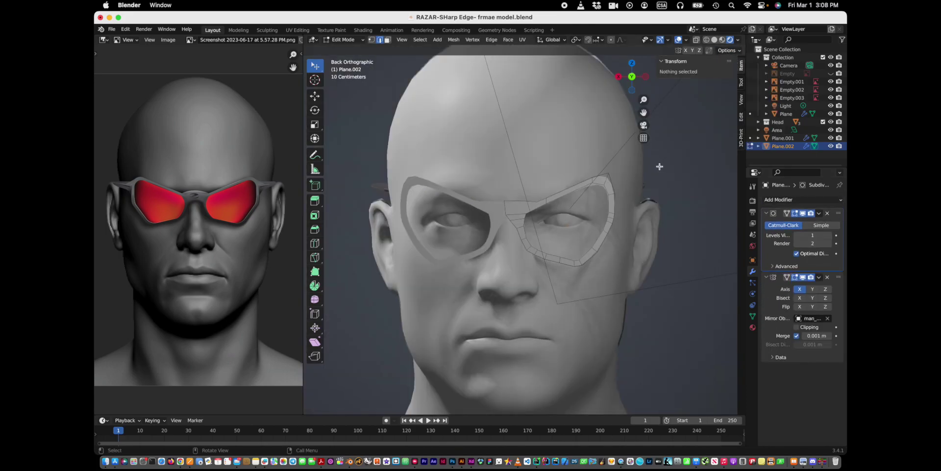
- Try a Solidify modifier at 0.09 m thickness, then remove it
left_click(783, 202)
left_click(679, 334)
scroll(680, 334, "left", 5)
scroll(680, 334, "left", 5)
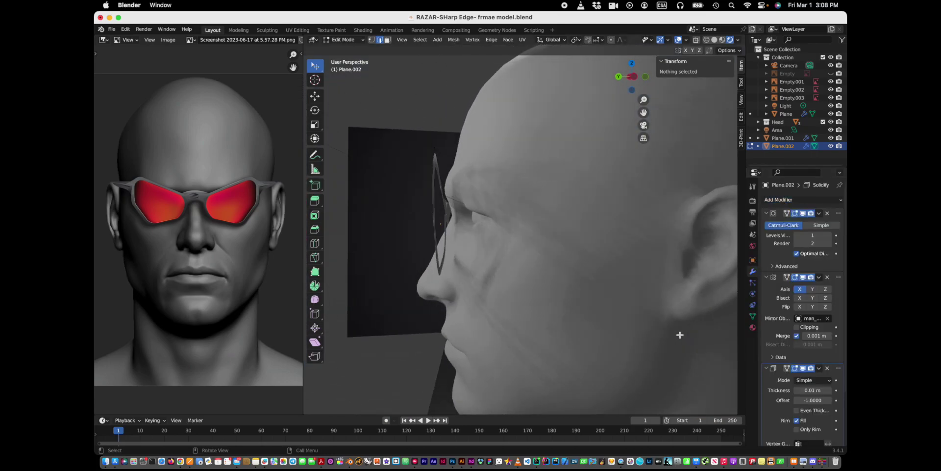
left_click_drag(830, 389, 843, 390)
middle_click_drag(514, 294, 545, 302)
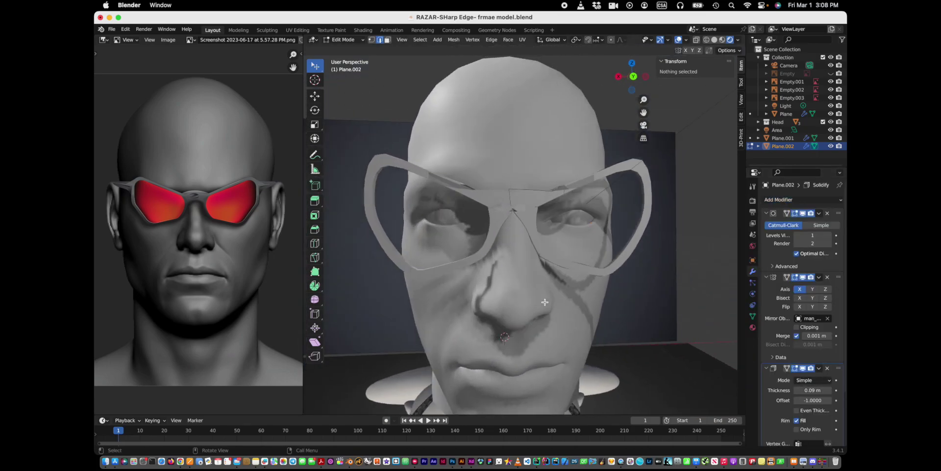
scroll(544, 302, "up", 3)
left_click(828, 368)
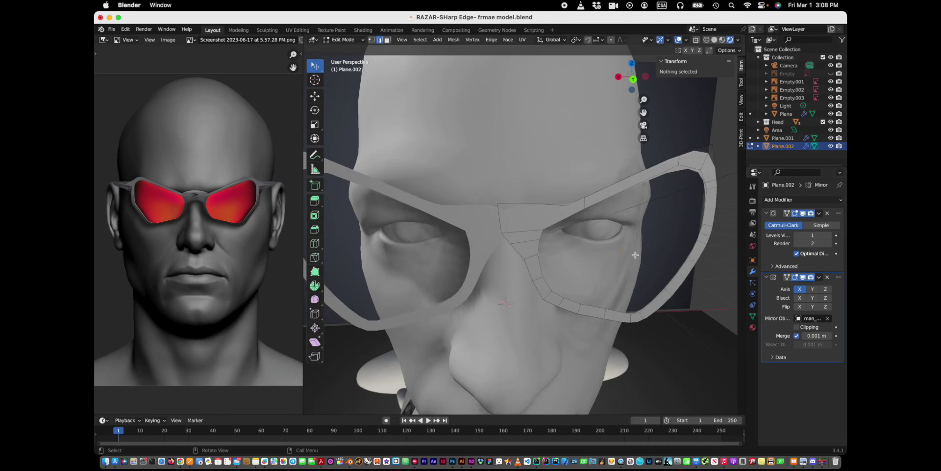
- Dissolve a stray frame edge and start moving the glasses frame into place
left_click(573, 202)
right_click(568, 206)
left_click(544, 217)
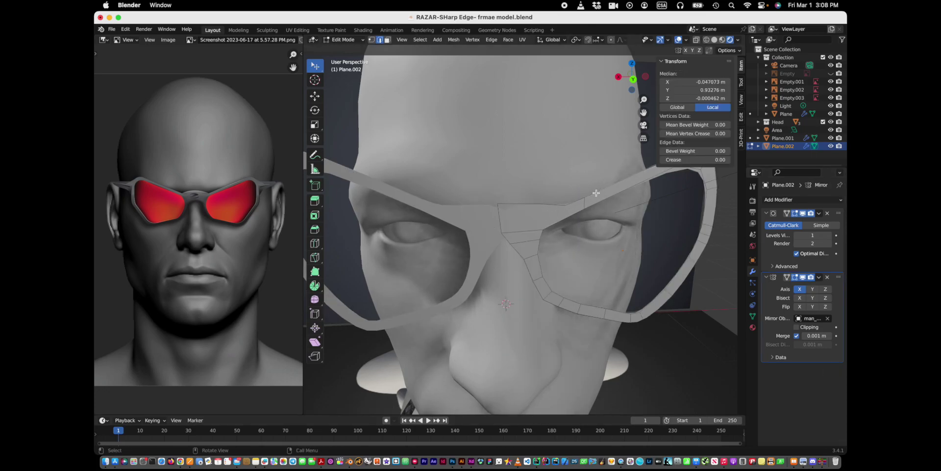
scroll(596, 192, "down", 3)
middle_click_drag(596, 192, 671, 64)
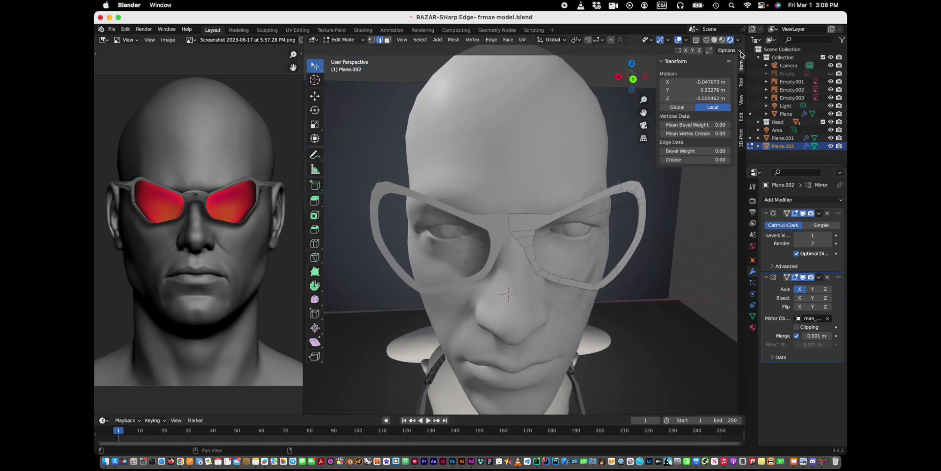
left_click(662, 62)
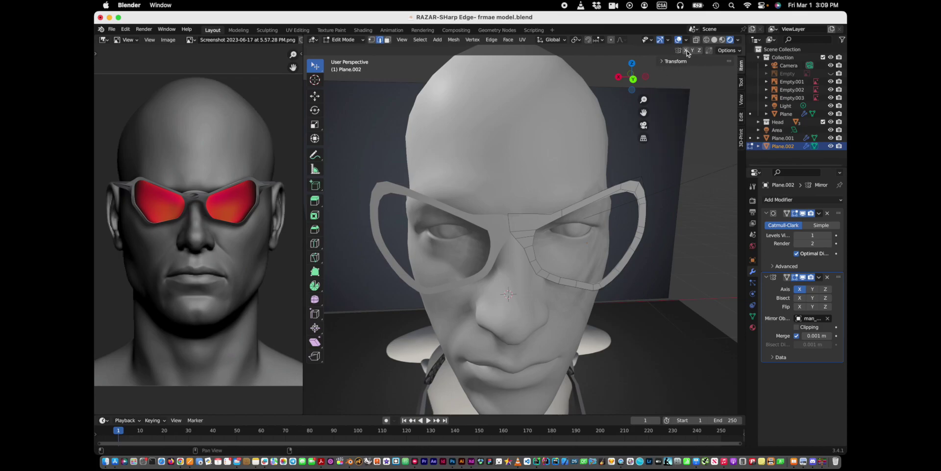
key("g")
key("Return")
- Confirm the frame's position, preview it smoothed, and dissolve the brow edge near the bridge
left_click(633, 77)
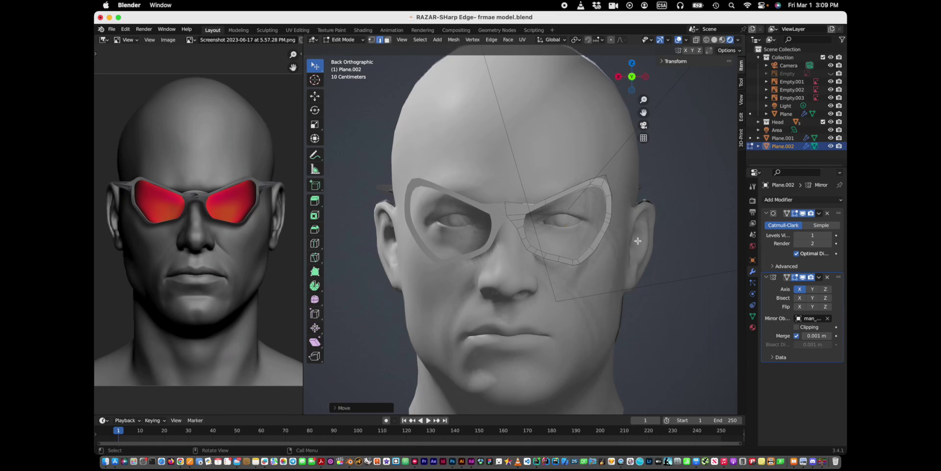
key("Tab")
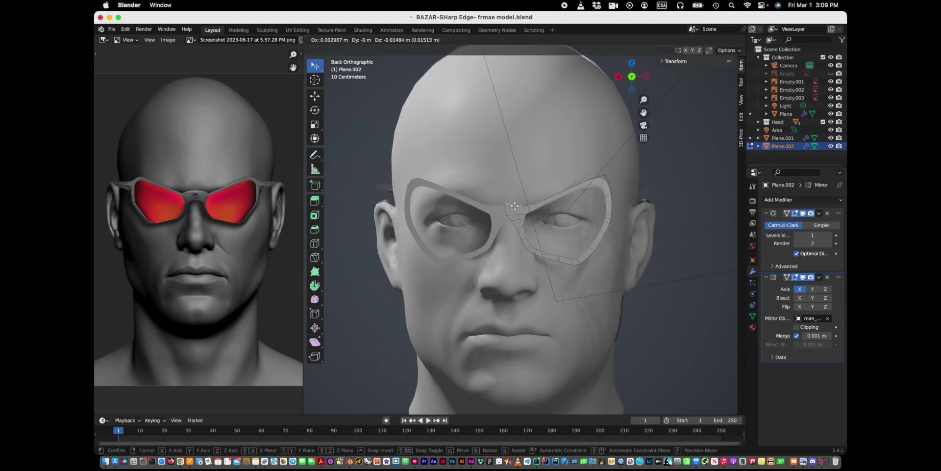
key("Tab")
scroll(587, 227, "up", 5)
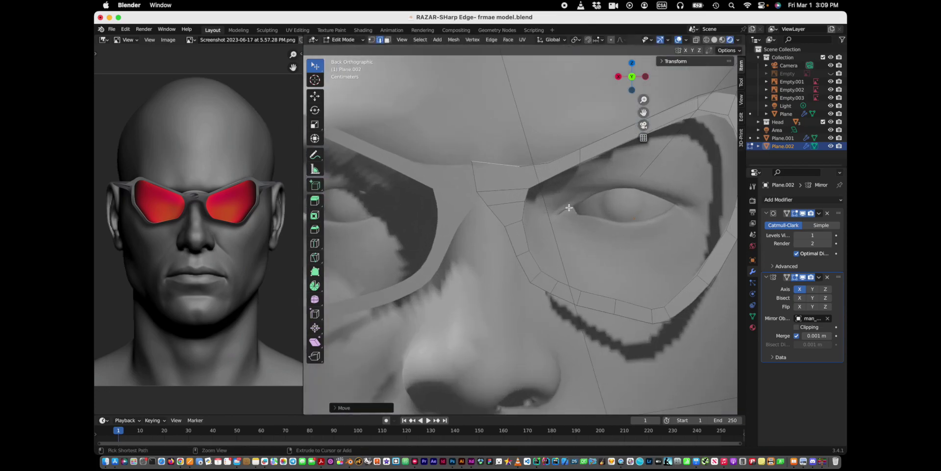
left_click(557, 158)
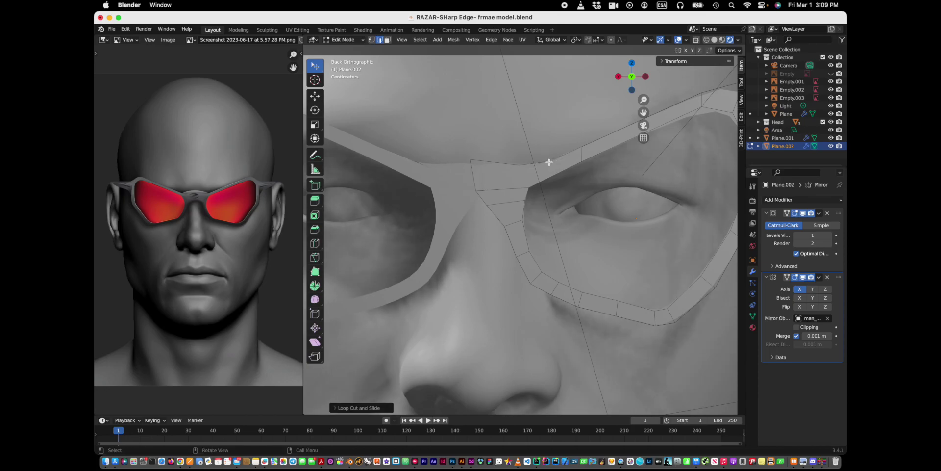
right_click(543, 166)
left_click(525, 386)
left_click_drag(481, 160, 535, 164)
- Dissolve the remaining horizontal and vertical brow-strip edges one by one
right_click(529, 167)
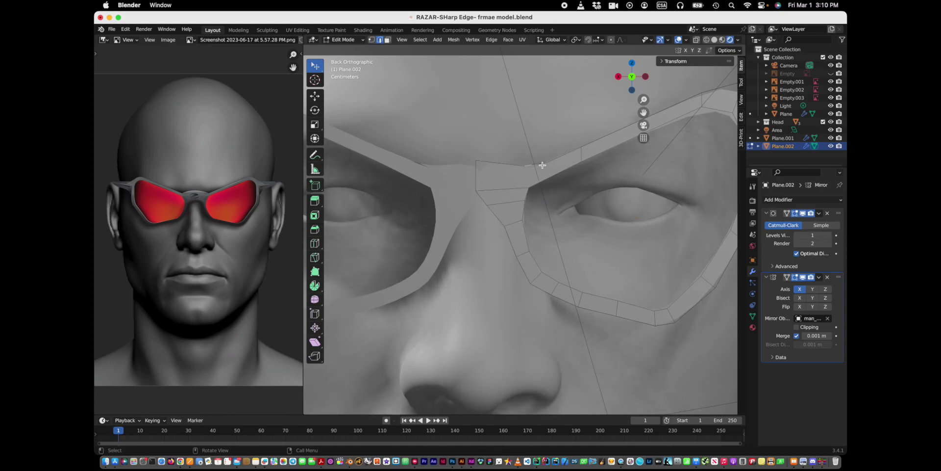
right_click(542, 165)
left_click(539, 376)
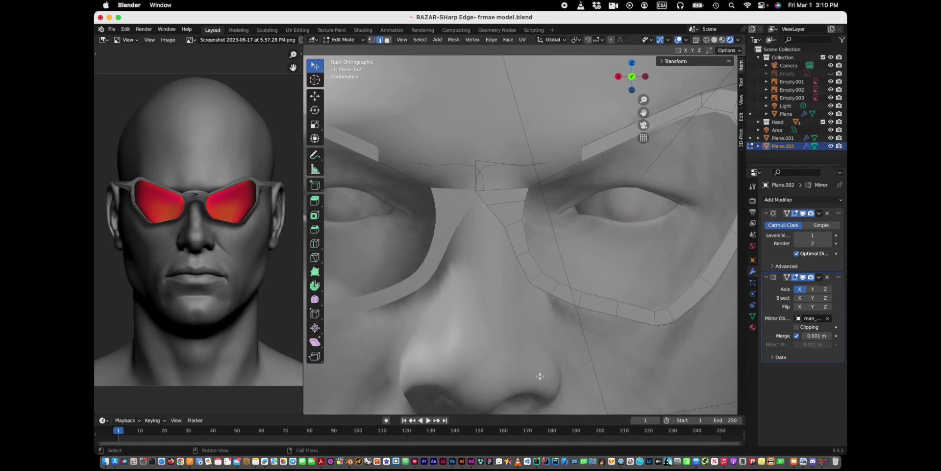
right_click(538, 165)
left_click(514, 378)
right_click(527, 164)
left_click(500, 379)
right_click(461, 165)
left_click(451, 377)
right_click(504, 153)
left_click(495, 376)
- Select the lower border edge and fill the brow gap with a single face
left_click(492, 191, "shift")
key("f")
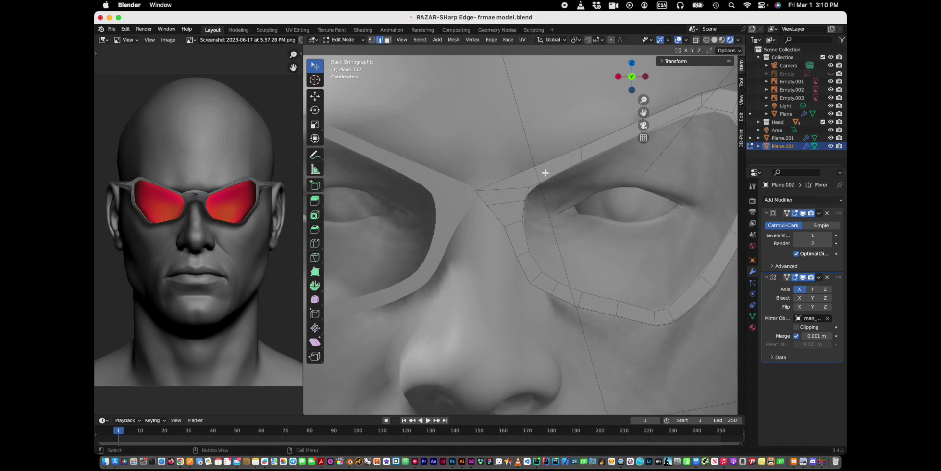
scroll(546, 173, "down", 3)
scroll(540, 181, "down", 2)
- Rotate the selected bridge section slightly to match the reference glasses
key("ctrl+r")
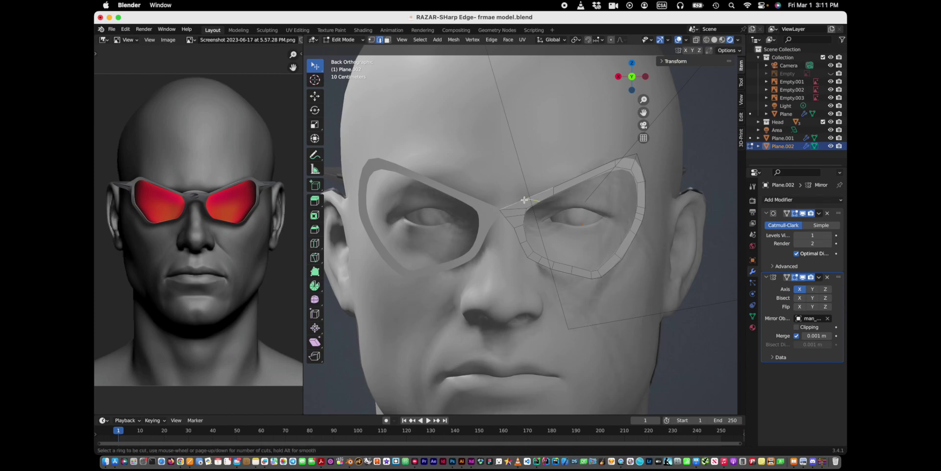
key("Escape")
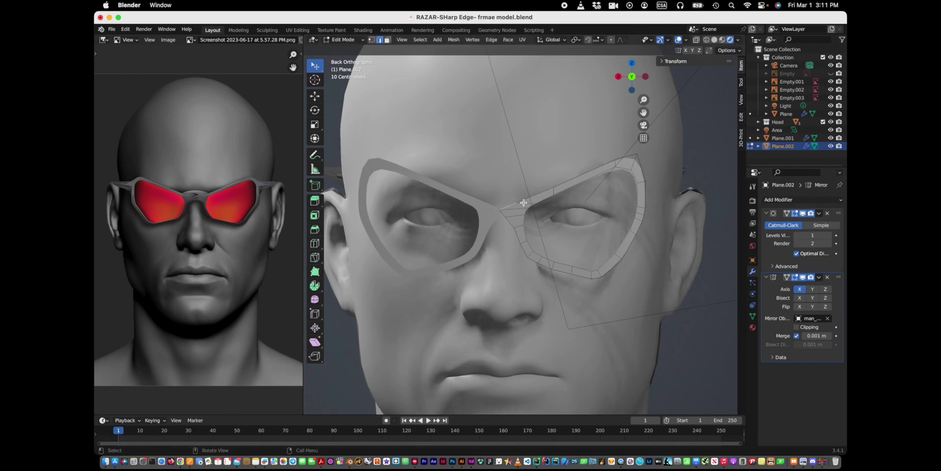
key("r")
left_click(525, 188)
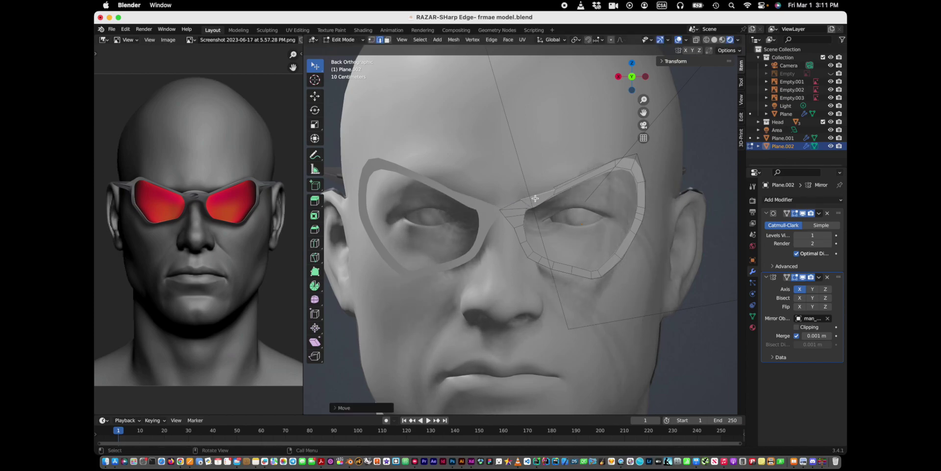
key("ctrl+z")
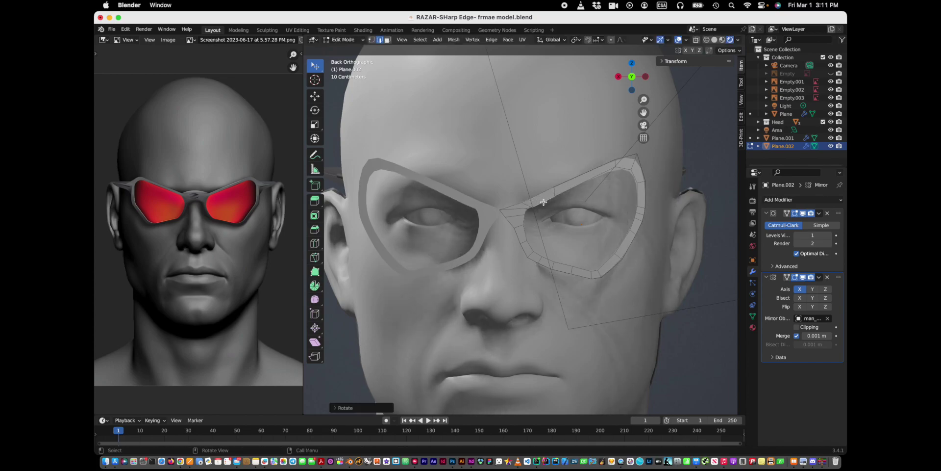
key("r")
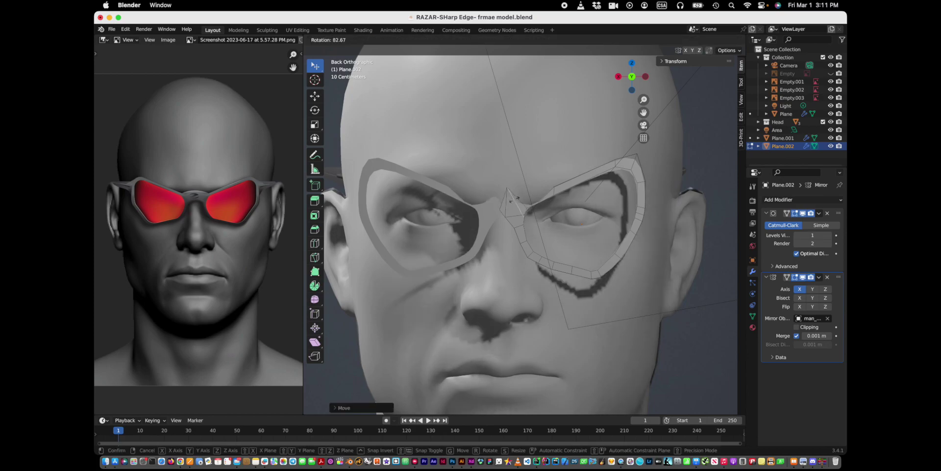
left_click(486, 209)
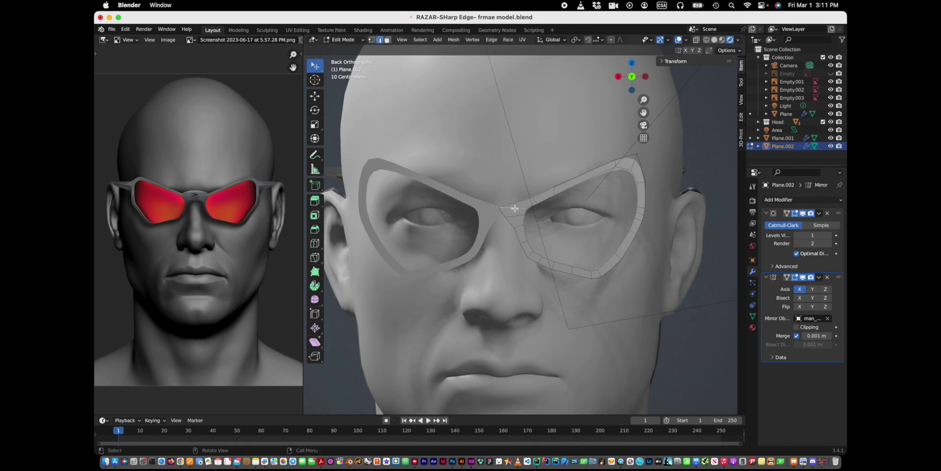
- Move the bridge section into place and hide the plain Head in the Outliner
key("g")
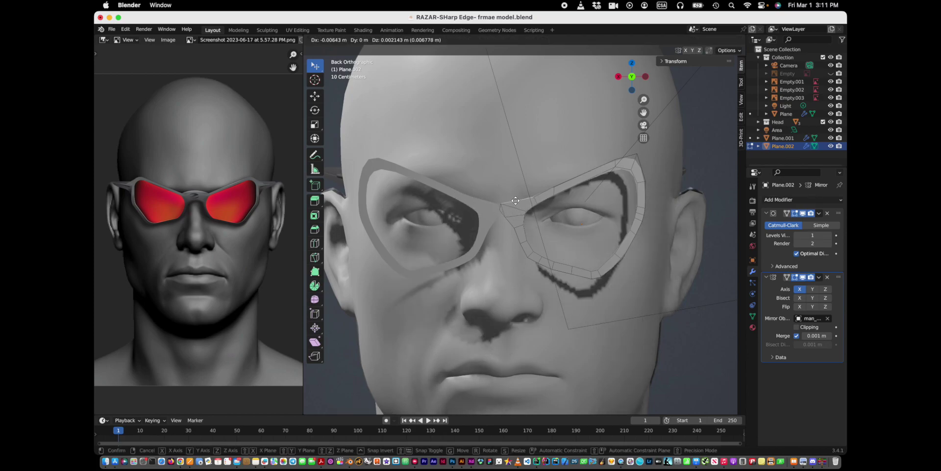
right_click(515, 201)
right_click(516, 201)
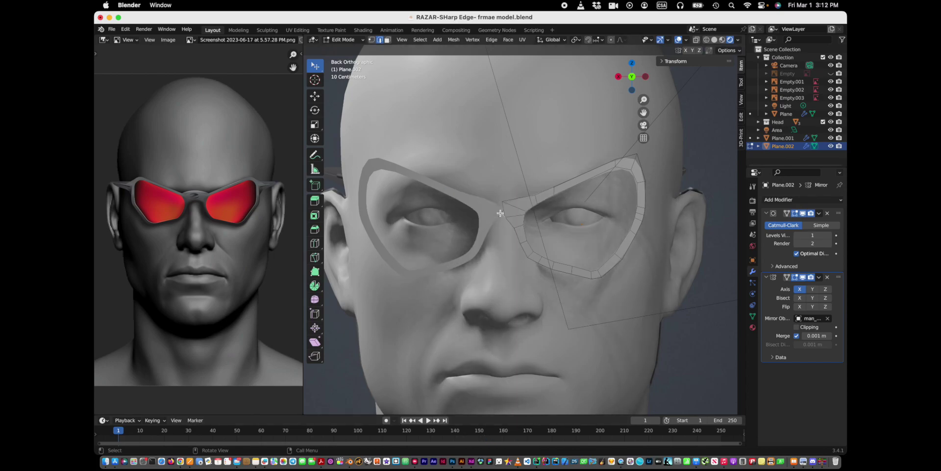
key("g")
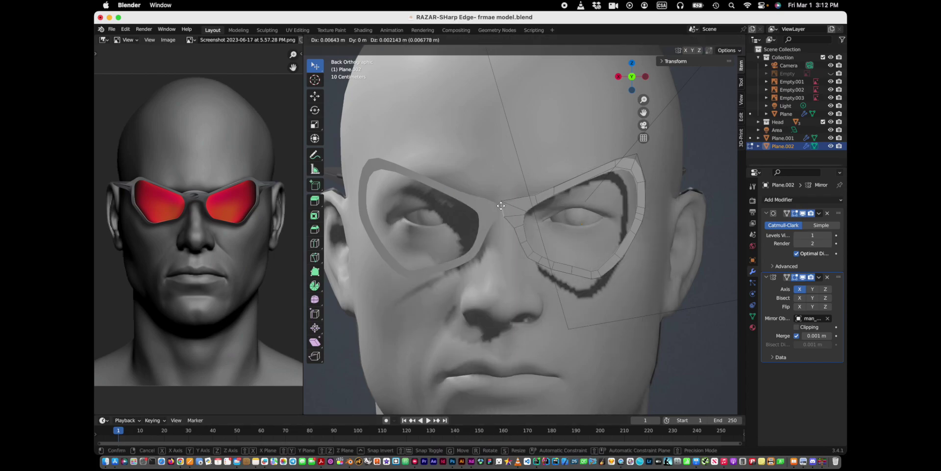
left_click(530, 267)
left_click(831, 121)
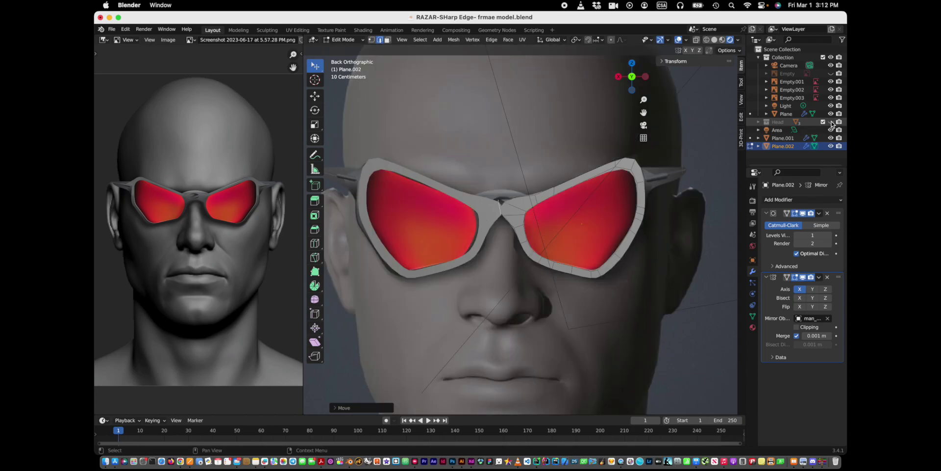
- Rotate the bridge area and add a Solidify modifier with 0.09 m thickness to the frame
key("r")
left_click(505, 201)
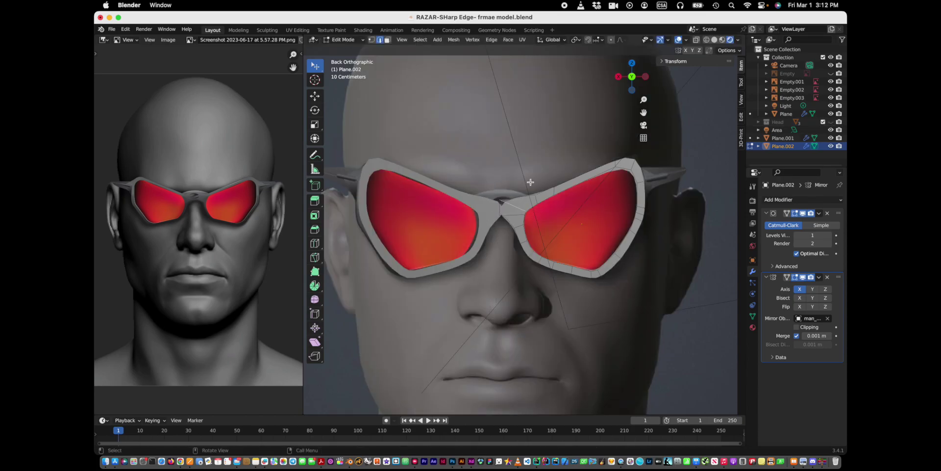
scroll(530, 182, "down", 5)
left_click(803, 200)
left_click(677, 319)
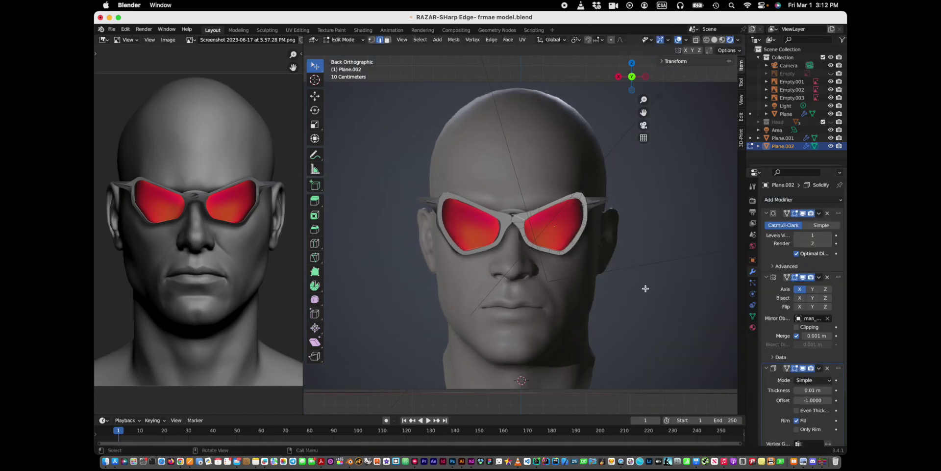
middle_click_drag(646, 288, 659, 292)
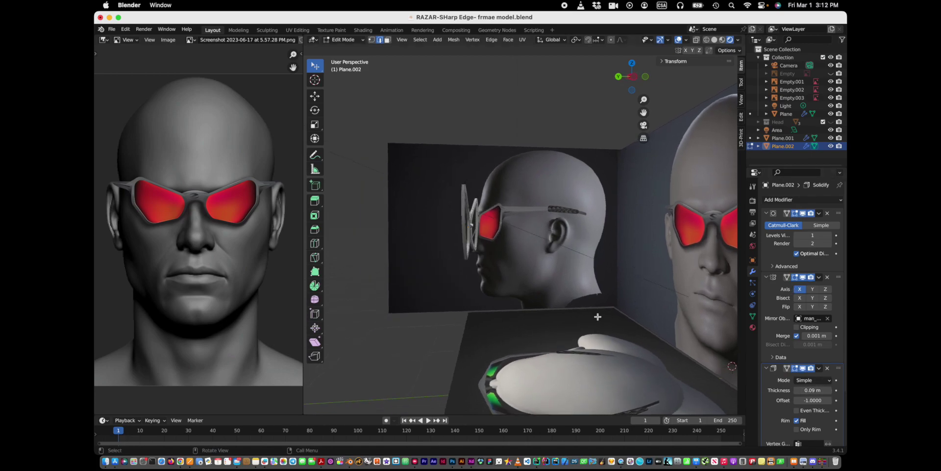
mouse_move(597, 317)
middle_mouse_down()
mouse_move(599, 330)
mouse_move(490, 316)
mouse_move(416, 322)
mouse_move(616, 266)
mouse_move(536, 245)
middle_mouse_up()
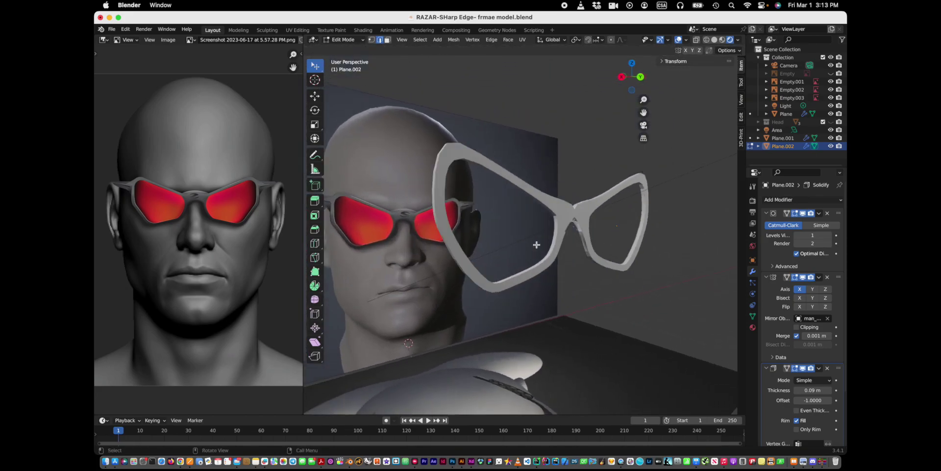
- Isolate the glasses frame and dissolve the leftover edges near the bridge
key("KP_Divide")
scroll(538, 246, "up", 3)
scroll(633, 220, "up", 2)
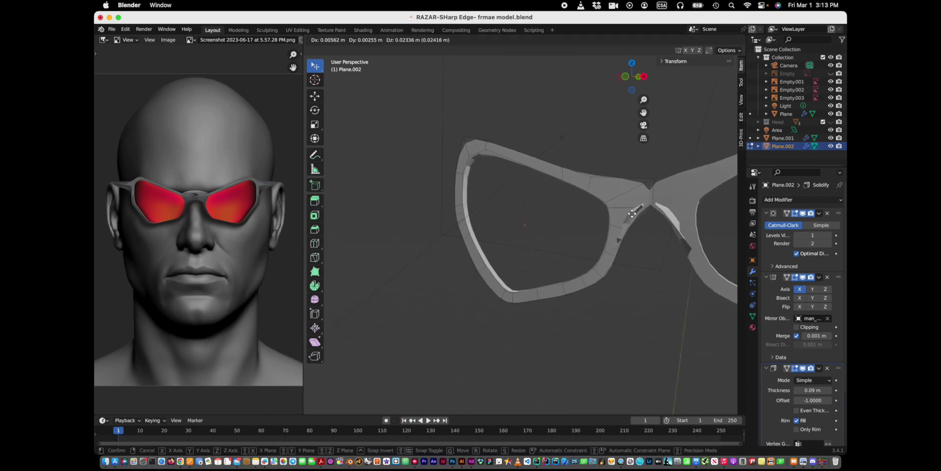
right_click(633, 220)
left_click(619, 413)
right_click(638, 234)
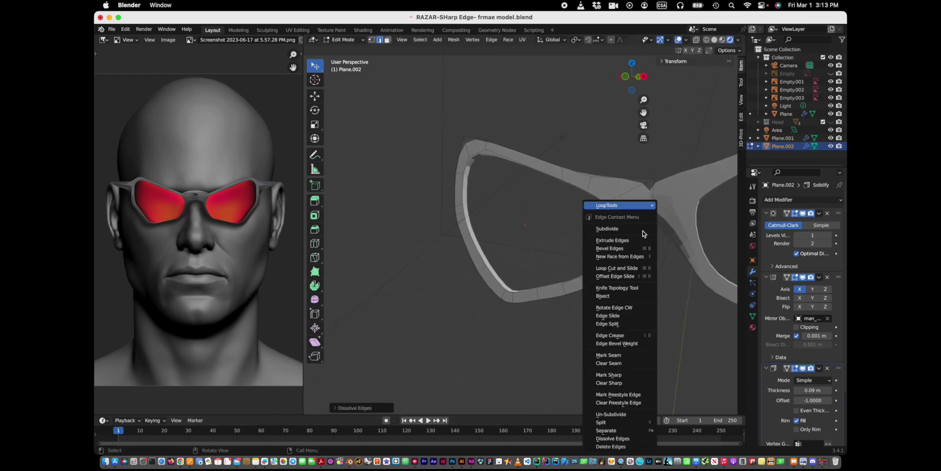
left_click(647, 338)
mouse_move(647, 330)
middle_mouse_down()
mouse_move(592, 291)
mouse_move(658, 308)
middle_mouse_up()
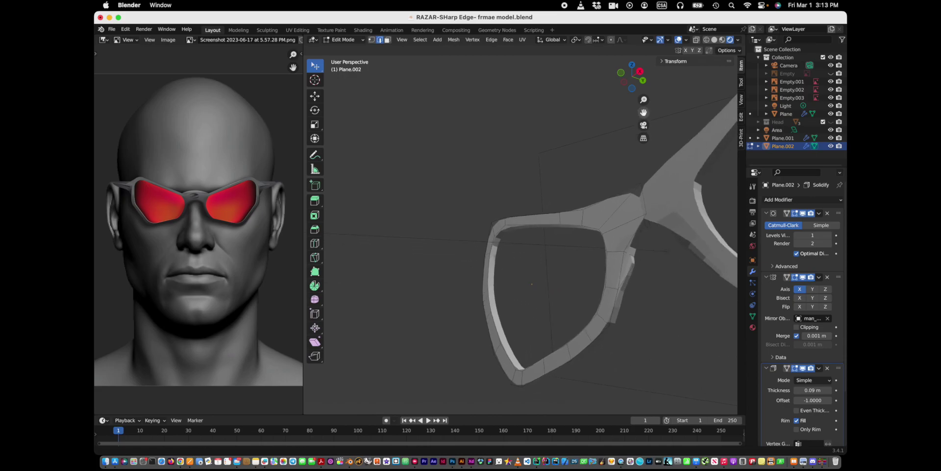
scroll(659, 308, "down", 3)
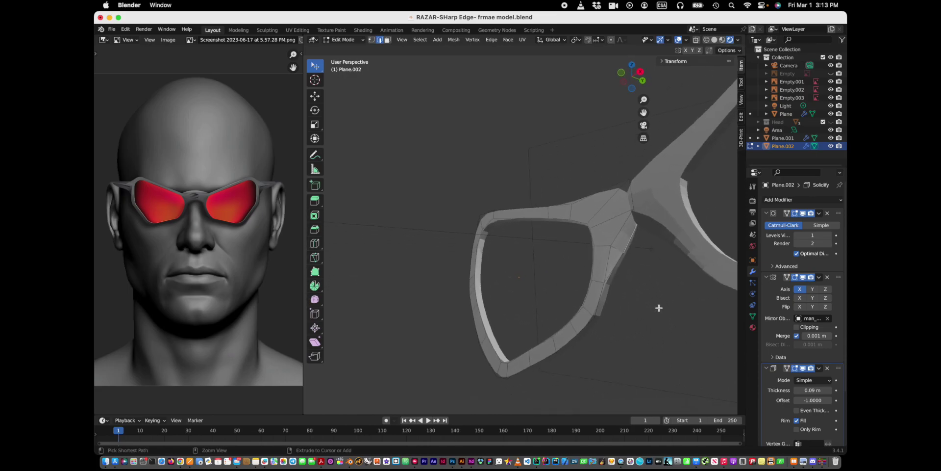
scroll(659, 308, "down", 3)
scroll(659, 308, "down", 3)
- Show the frame's modifier result as a flat band while editing
left_click(795, 368)
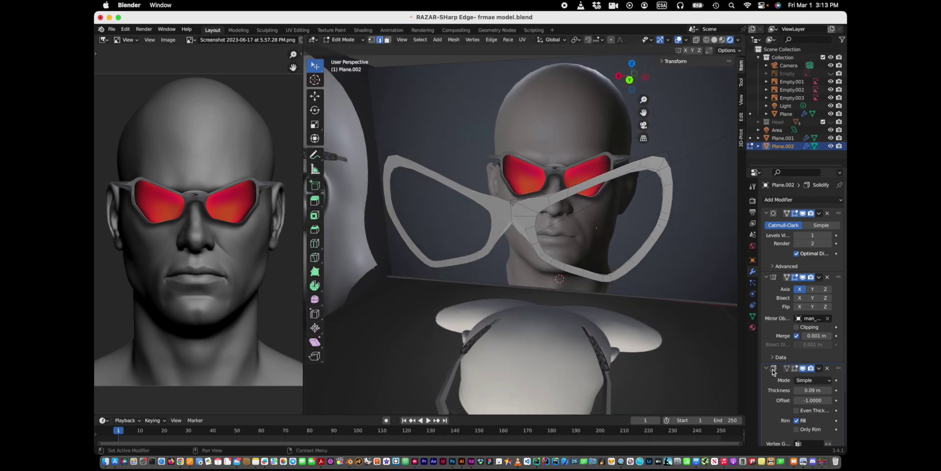
middle_click_drag(638, 319, 659, 332)
key("g")
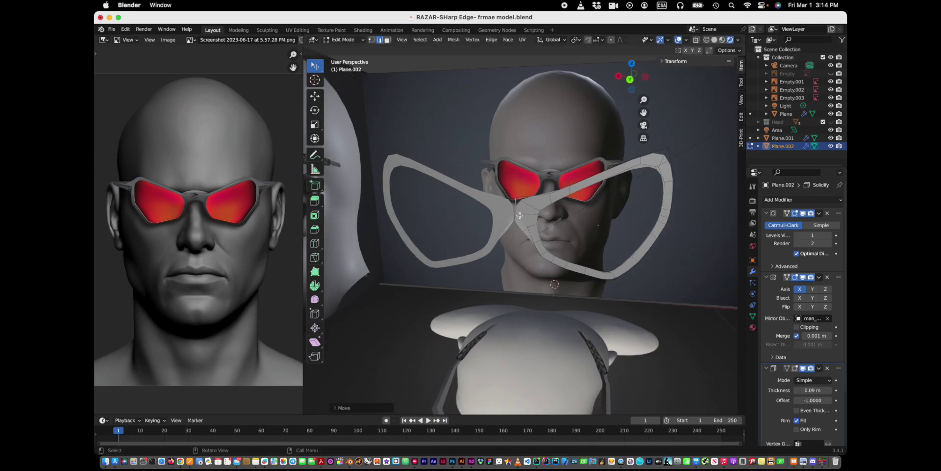
right_click(520, 224)
- Check the edge options near the bridge and raise the viewport subdivision level
right_click(520, 226)
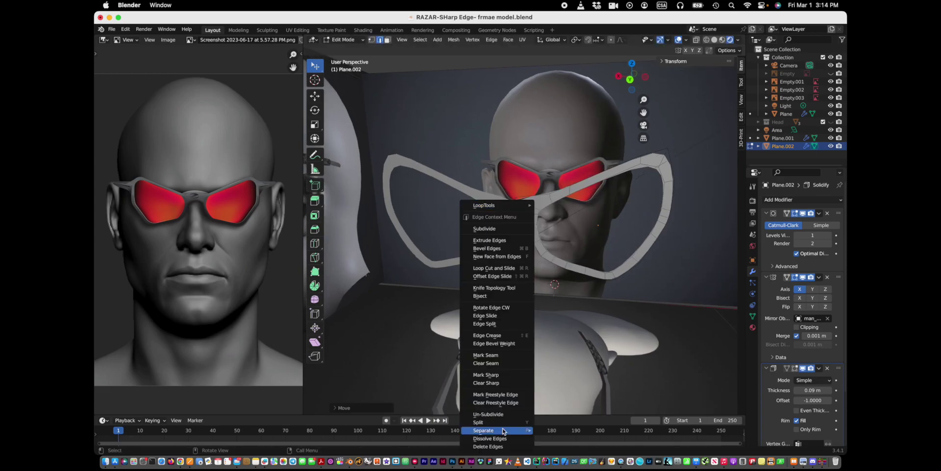
key("Escape")
right_click(521, 228)
key("Escape")
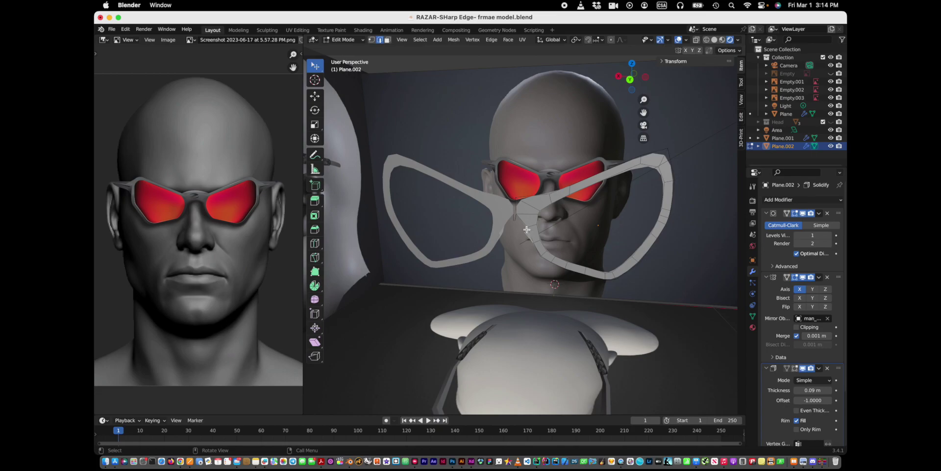
right_click(526, 230)
key("Escape")
right_click(529, 238)
key("Escape")
right_click(514, 217)
key("Escape")
middle_click_drag(527, 340, 845, 372)
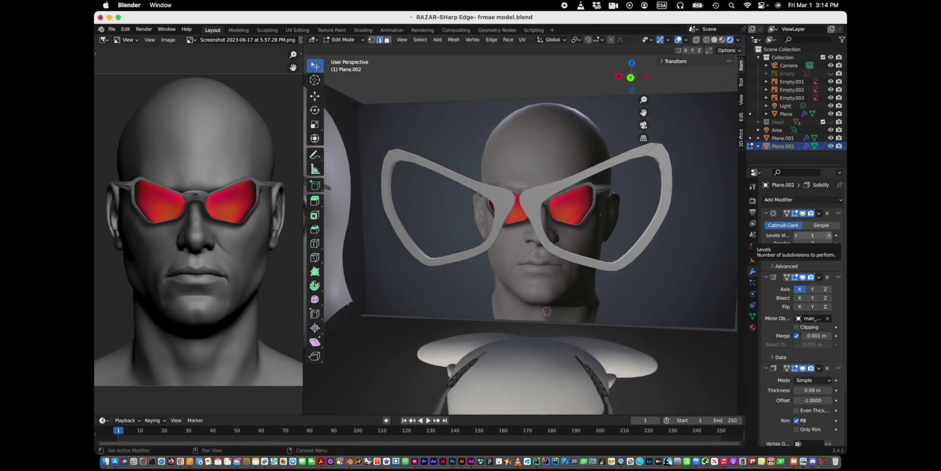
left_click(830, 235)
left_click(829, 236)
left_click(829, 235)
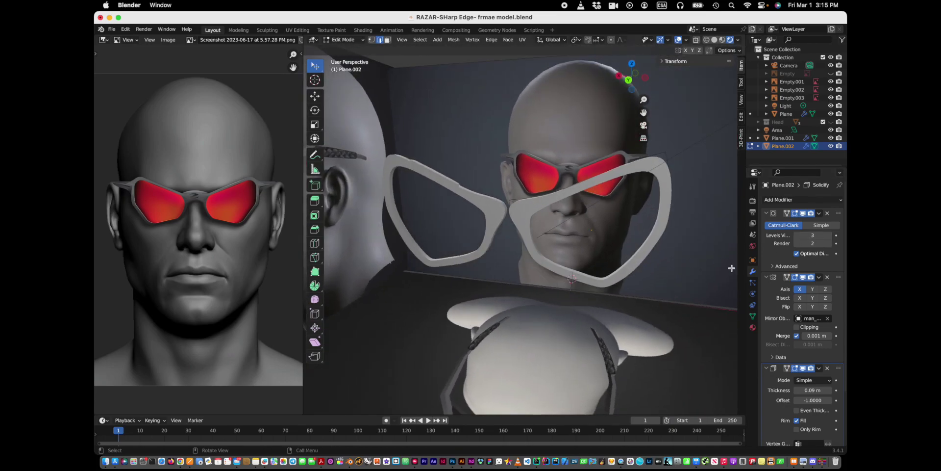
- Tilt the right glasses frame, then rotate and slide its edges along the frame
key("r")
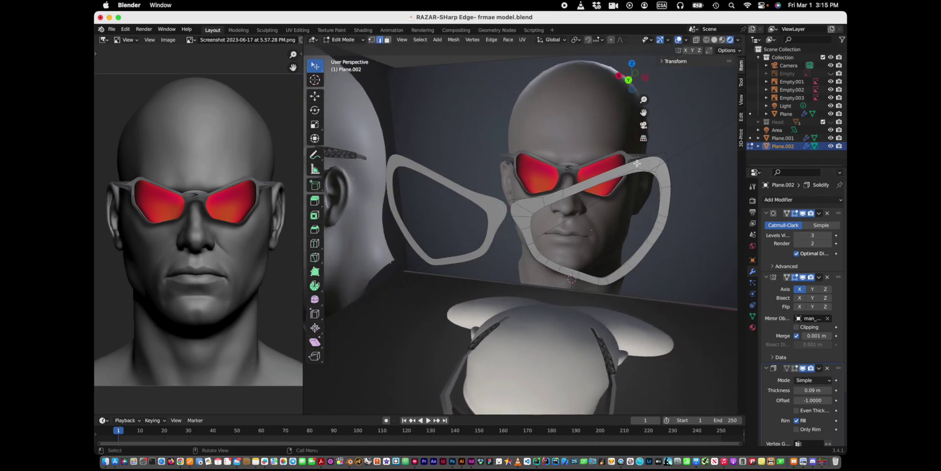
left_click(654, 150)
key("r")
key("Return")
key("g")
key("g")
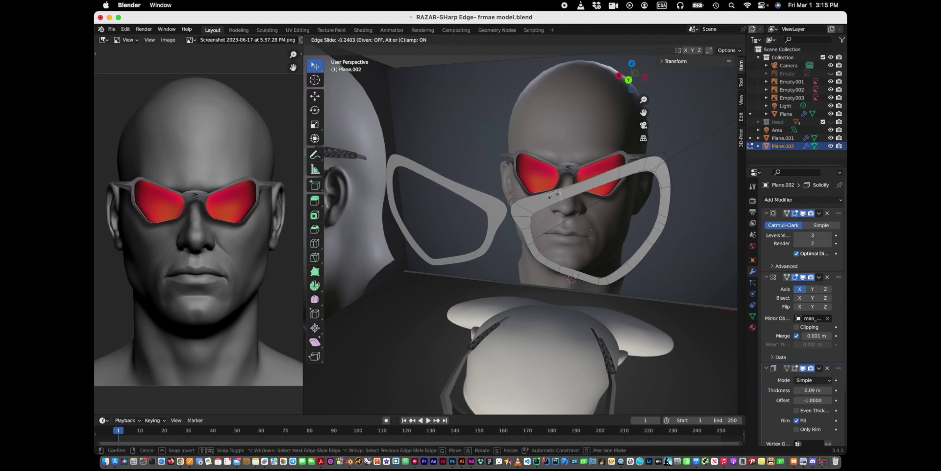
left_click(536, 201)
- Nudge a top frame edge slightly and review the edge operations around the upper rim
right_click(571, 187)
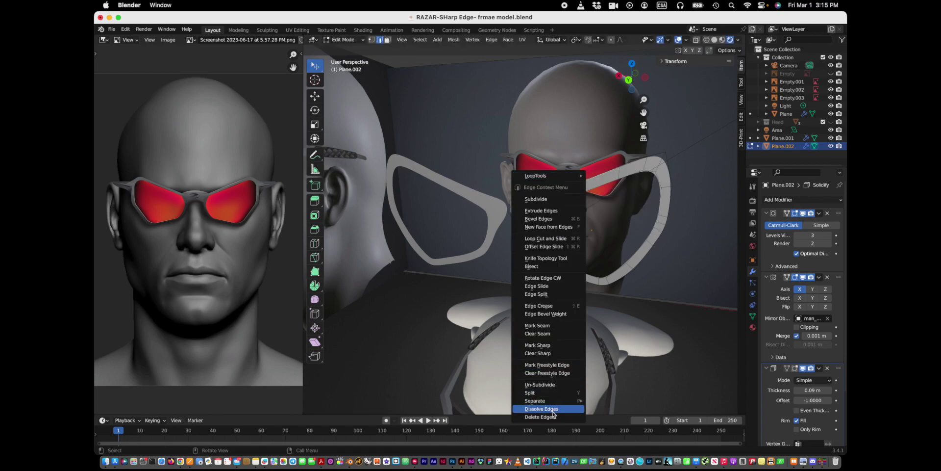
key("Escape")
mouse_move(565, 190)
left_mouse_down()
mouse_move(557, 186)
mouse_move(571, 176)
left_mouse_up()
right_click(572, 177)
mouse_move(548, 163)
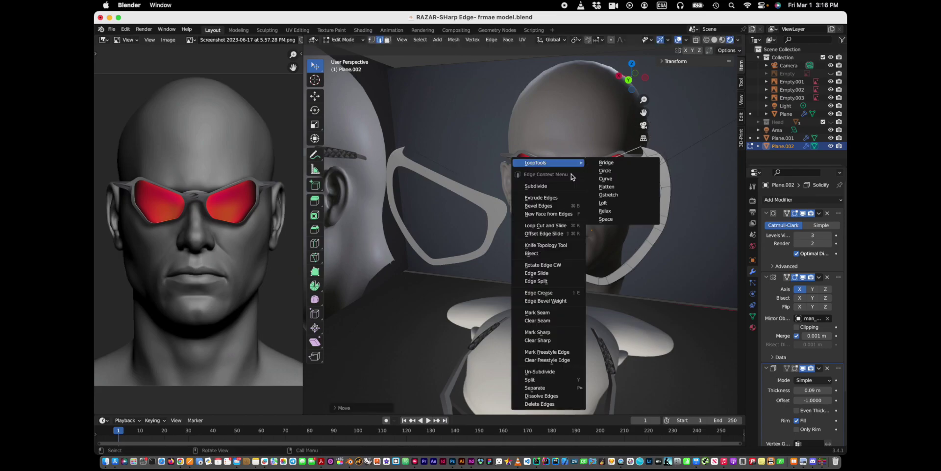
left_click(550, 402)
right_click(646, 148)
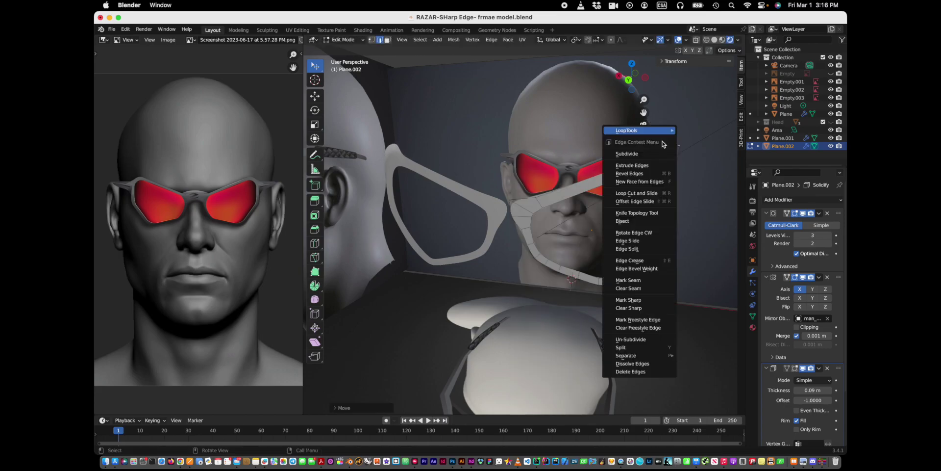
key("Escape")
right_click(648, 149)
left_click(620, 378)
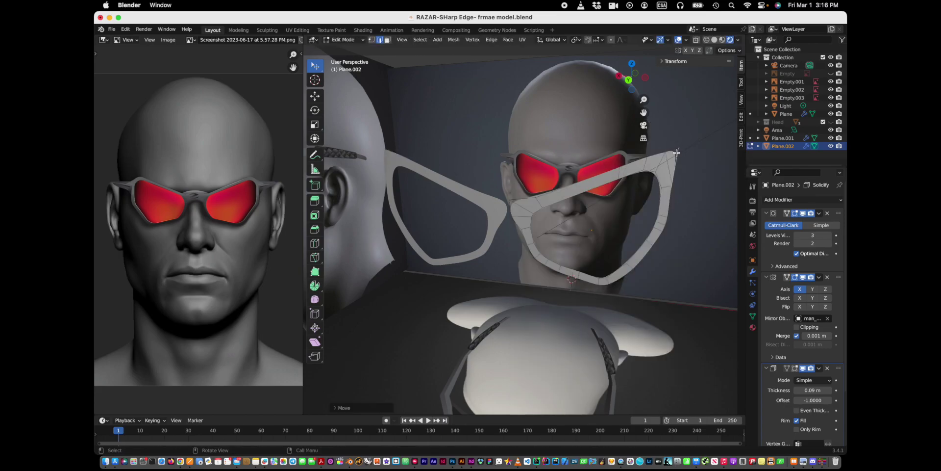
right_click(674, 149)
left_click(646, 379)
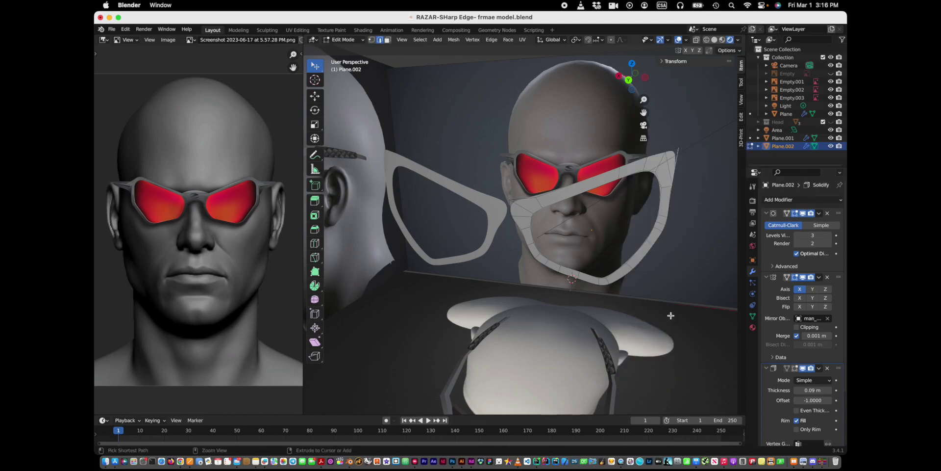
right_click(668, 166)
left_click(656, 394)
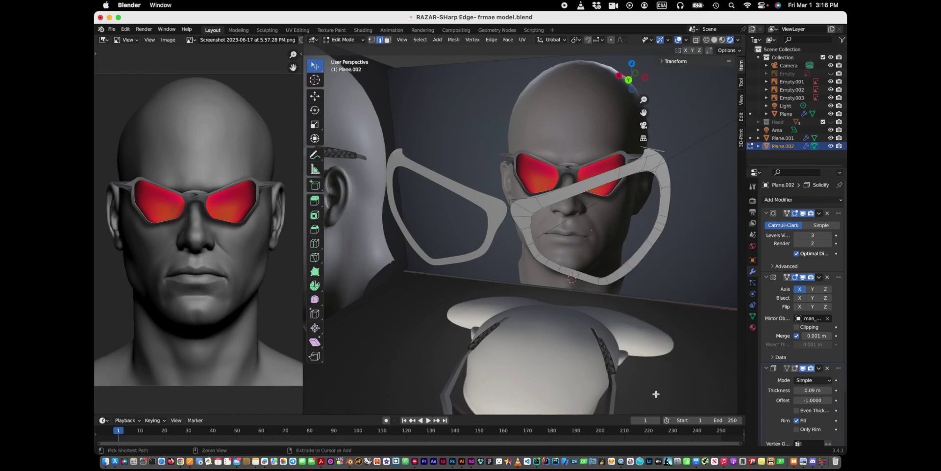
mouse_move(671, 201)
middle_mouse_down()
mouse_move(660, 168)
mouse_move(620, 165)
middle_mouse_up()
- Slide and rotate the selected bridge-side edges, then dissolve them
key("g")
key("g")
left_click(631, 162)
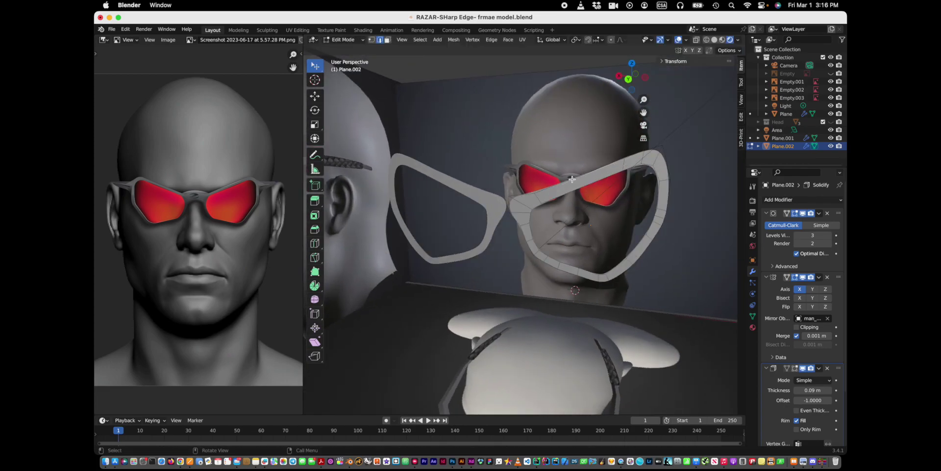
key("r")
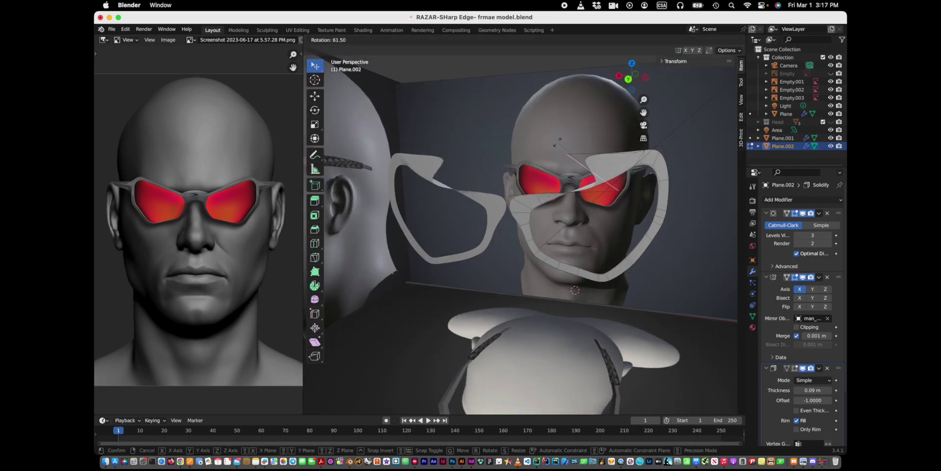
left_click(559, 141)
right_click(563, 384)
left_click(562, 384)
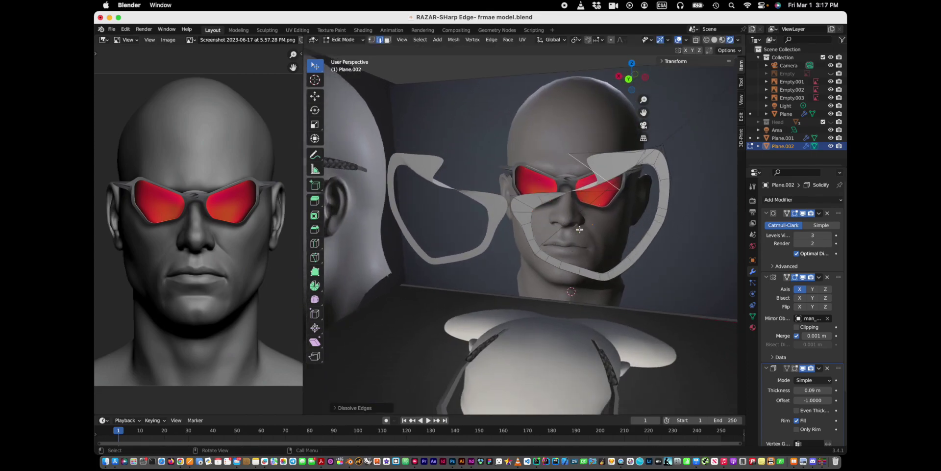
- Rotate and shift the upper rim edges toward the top of the lens
key("r")
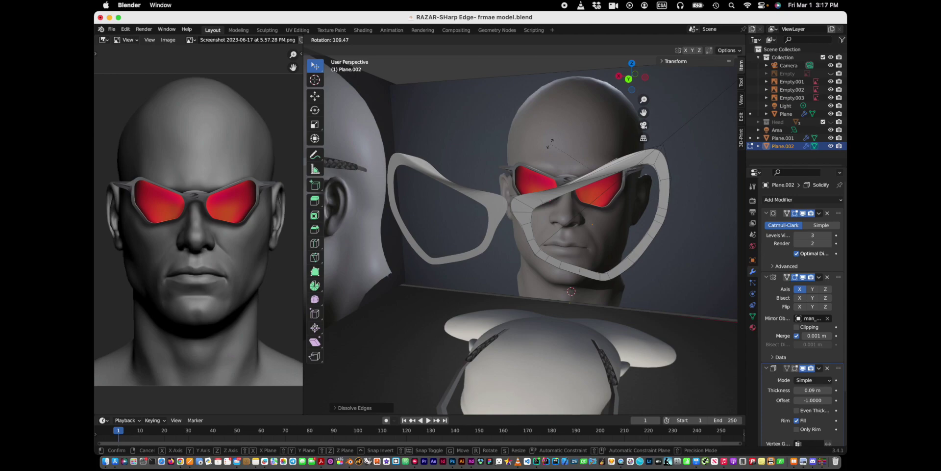
left_click(546, 155)
right_click(598, 166)
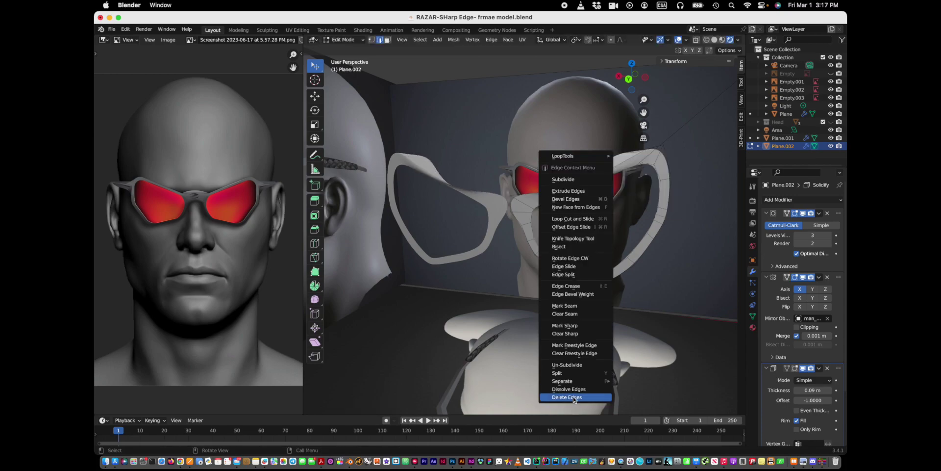
left_click(578, 394)
key("r")
key("g")
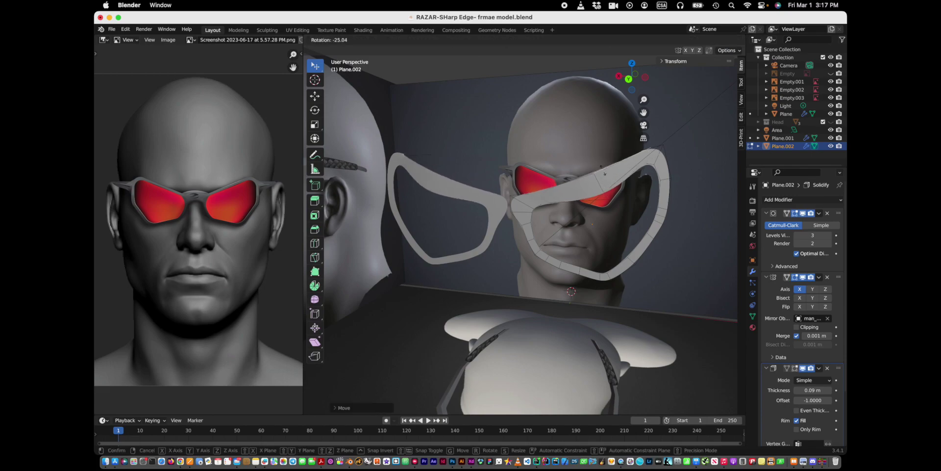
key("r")
left_click(595, 191)
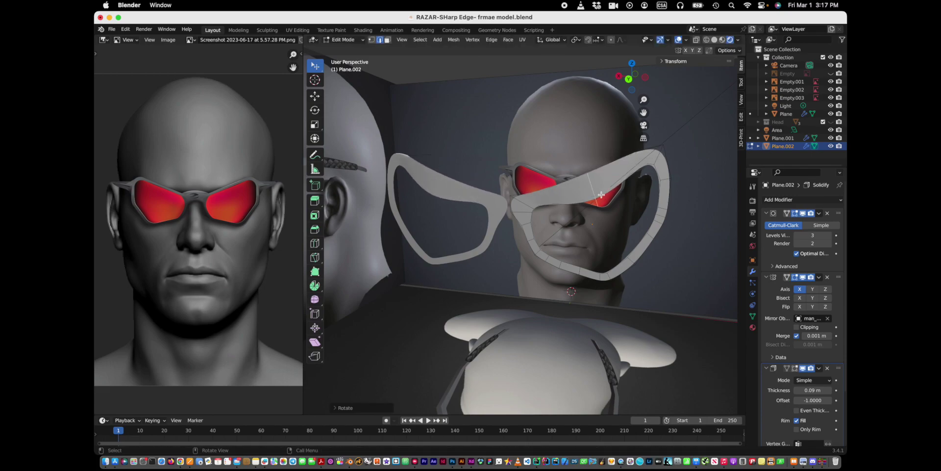
- In Back Orthographic view, move the top edges of the right lens into place
left_click(628, 78)
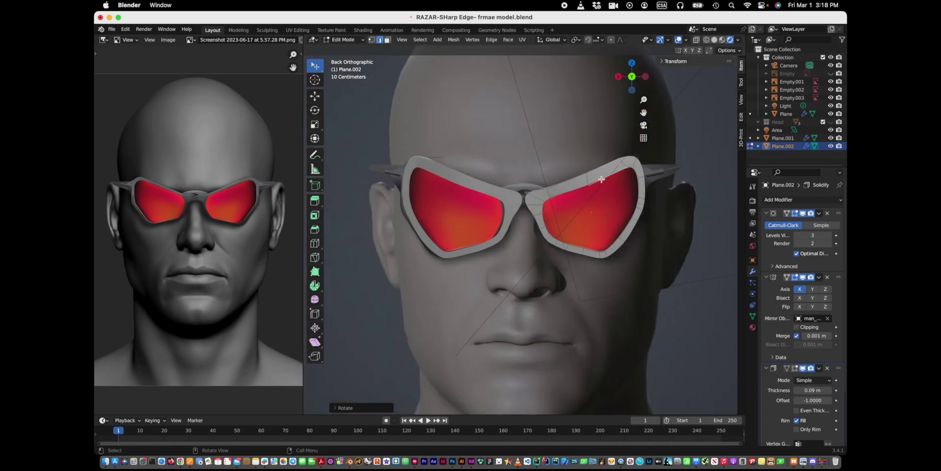
key("g")
left_click(595, 175)
key("g")
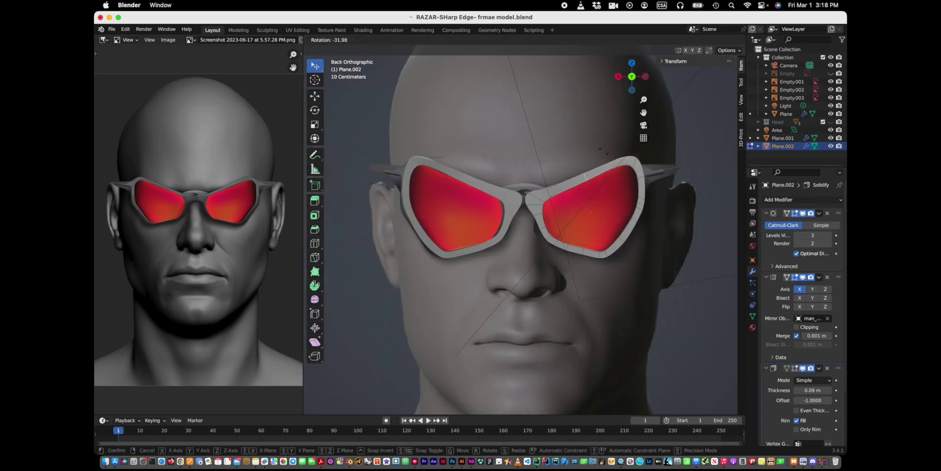
left_click(581, 179)
key("g")
left_click(567, 186)
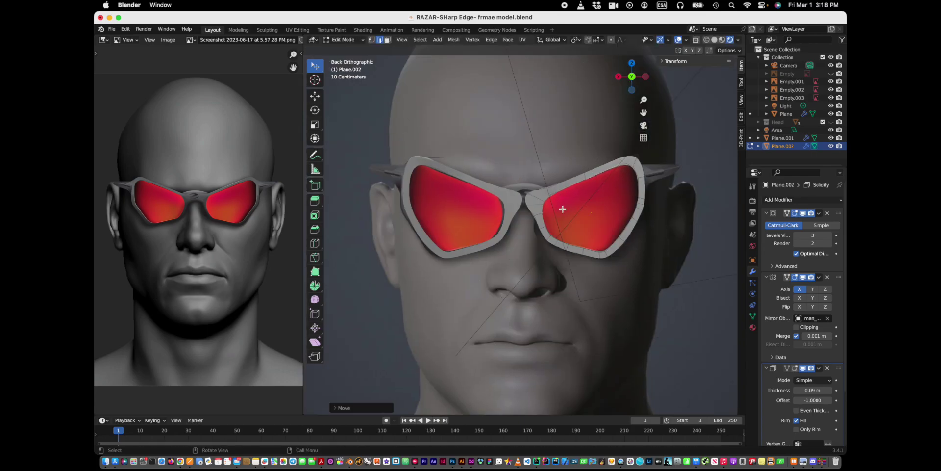
middle_click_drag(562, 209, 430, 175)
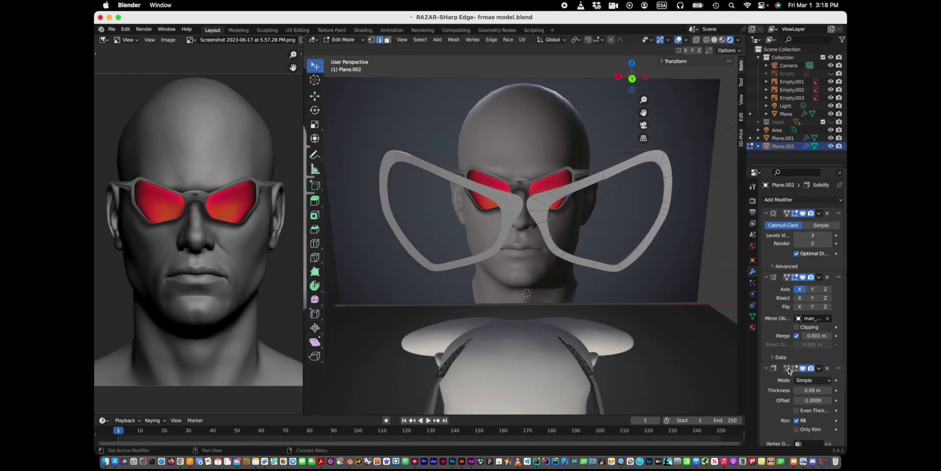
- Display the Solidify thickness in Edit Mode and box-select the right half of the frame
left_click(795, 369)
mouse_move(721, 348)
middle_mouse_down()
mouse_move(693, 329)
mouse_move(613, 206)
middle_mouse_up()
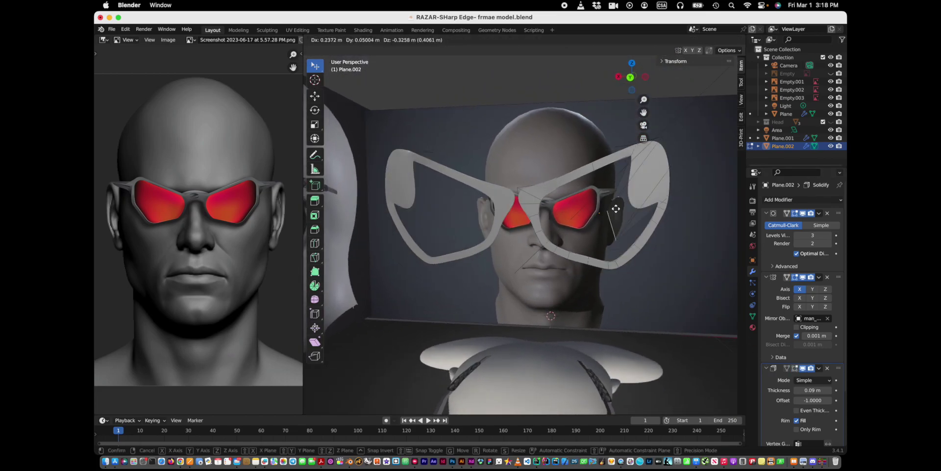
left_click(316, 69)
left_click(354, 85)
left_click_drag(696, 116, 515, 287)
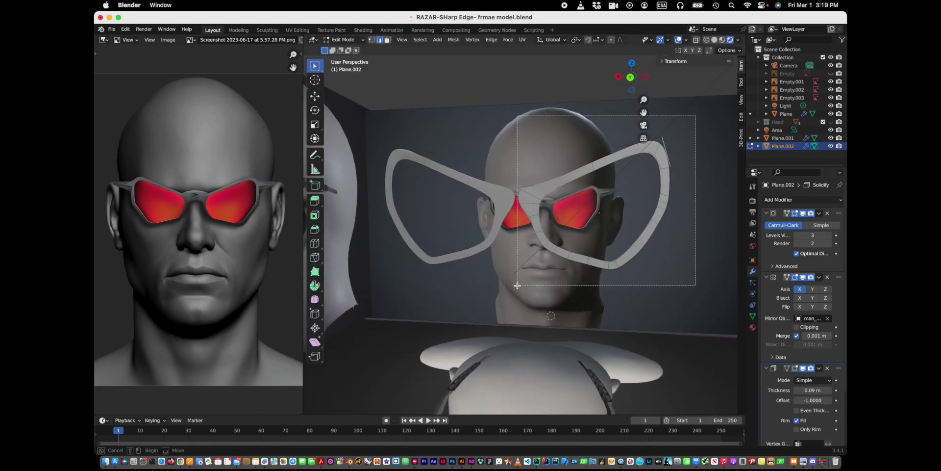
- Run the 3D-Print Toolbox checks, select the bad contiguous edges, and box-select the left frame
left_click(741, 137)
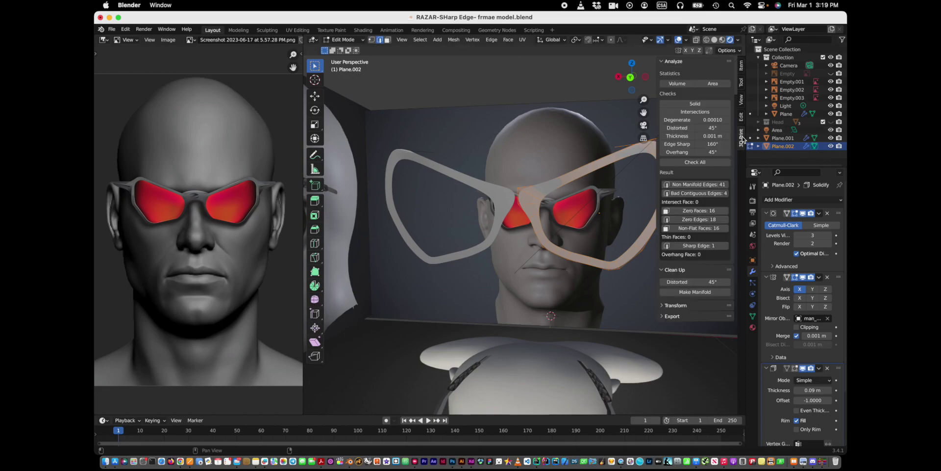
left_click(706, 195)
middle_click_drag(652, 230, 620, 263)
scroll(616, 227, "up", 3)
right_click(486, 191)
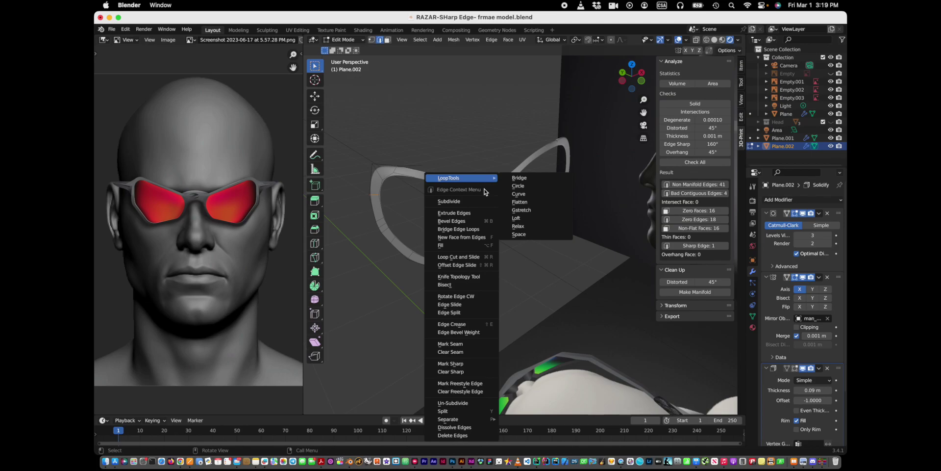
key("Escape")
left_click_drag(353, 147, 493, 268)
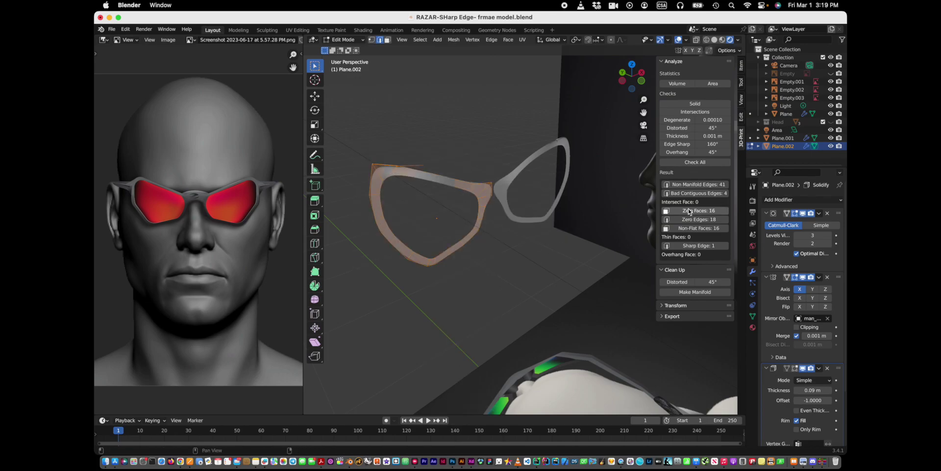
left_click_drag(314, 65, 343, 66)
right_click(410, 167)
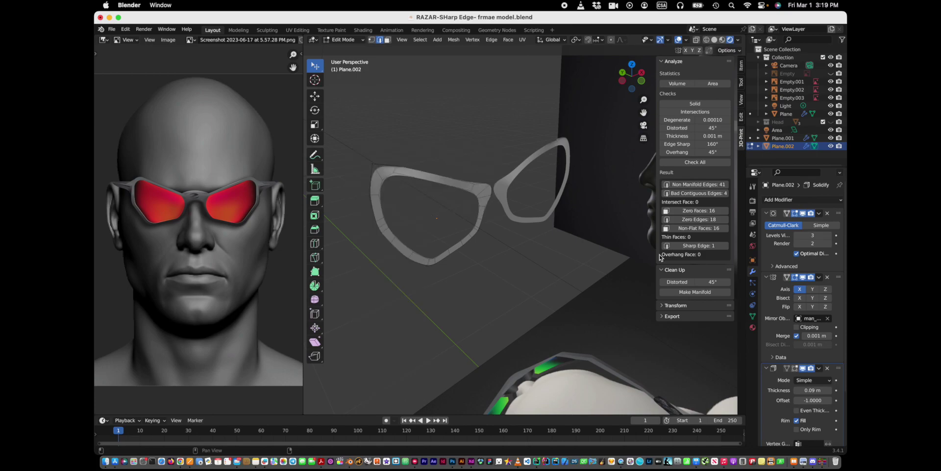
- Rerun all checks, select the 42 non-manifold edges, and switch to edge select mode
left_click(691, 162)
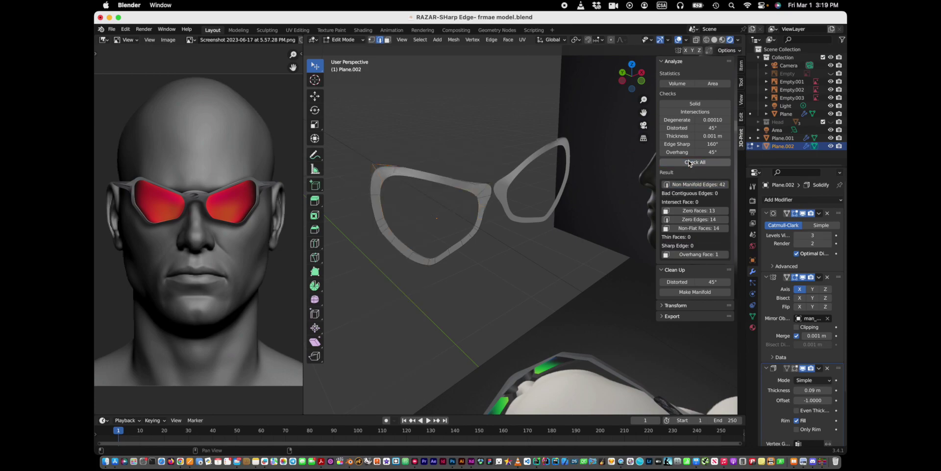
left_click(690, 185)
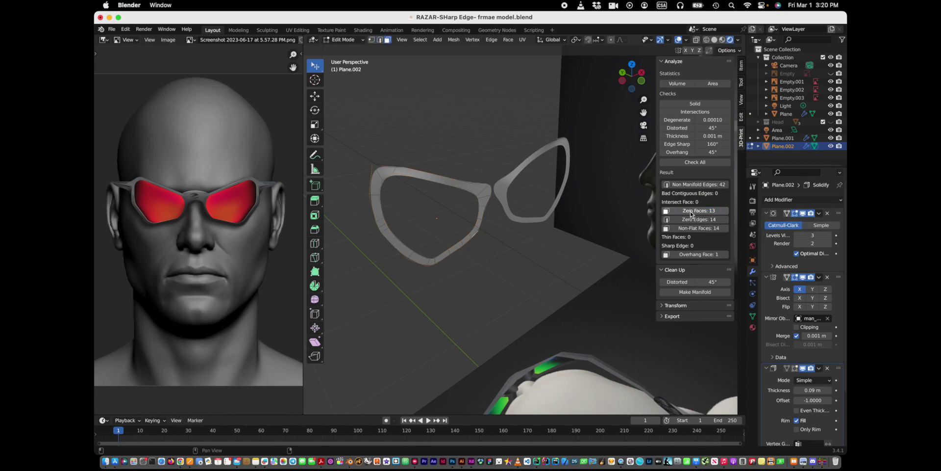
left_click(691, 219)
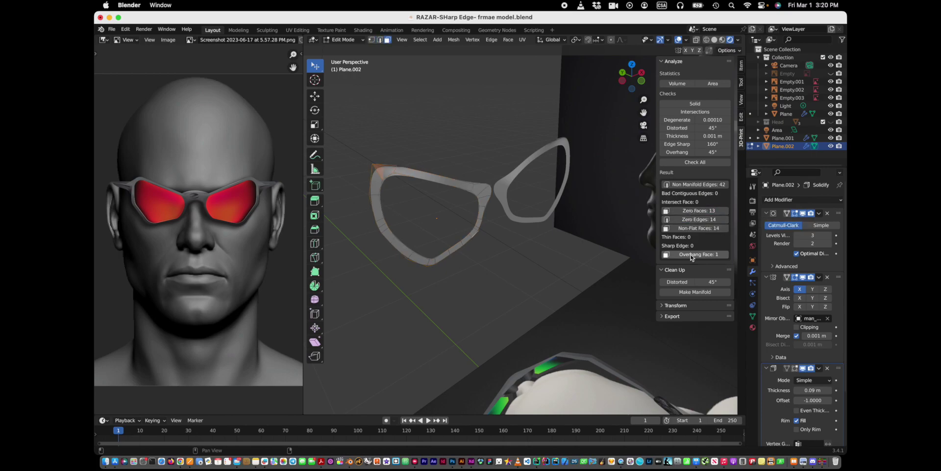